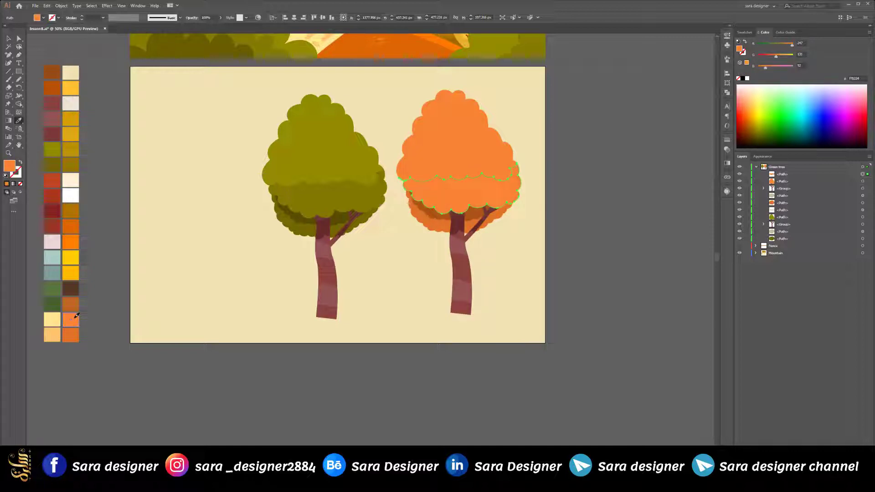
# - Undo the last colour change on the orange tree's lower foliage shading and deselect the shape
pyautogui.hotkey('ctrl', 'z')
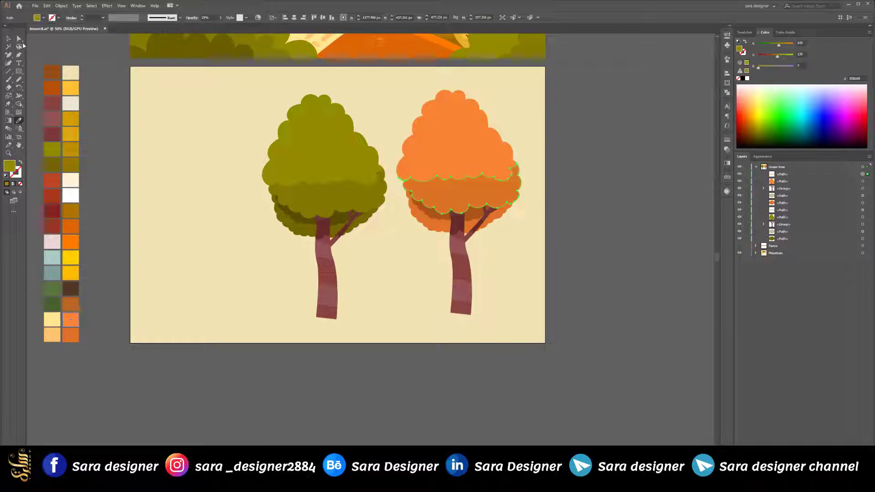
pyautogui.click(397, 372)
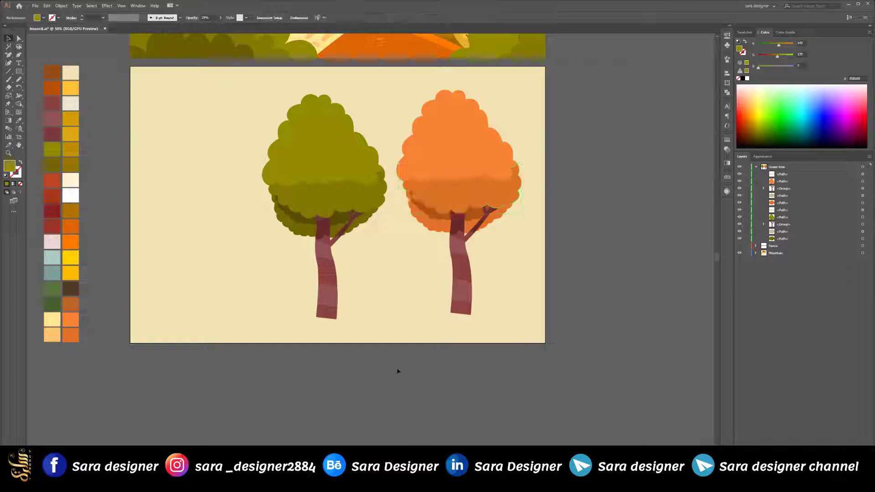
# - Move the orange and green trees horizontally off the artboard onto the empty canvas to its right
pyautogui.scroll(-2, 396, 370)
pyautogui.scroll(1, 511, 269)
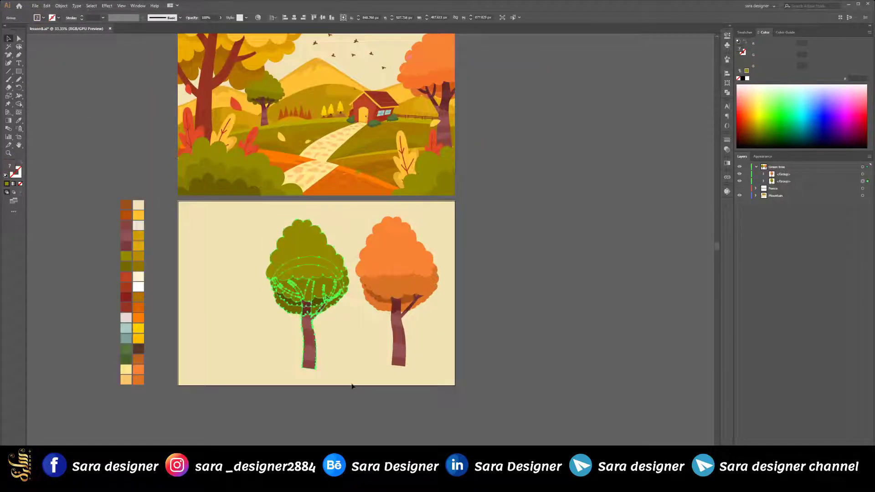
pyautogui.click(401, 341)
pyautogui.moveTo(401, 341); pyautogui.dragTo(654, 341)
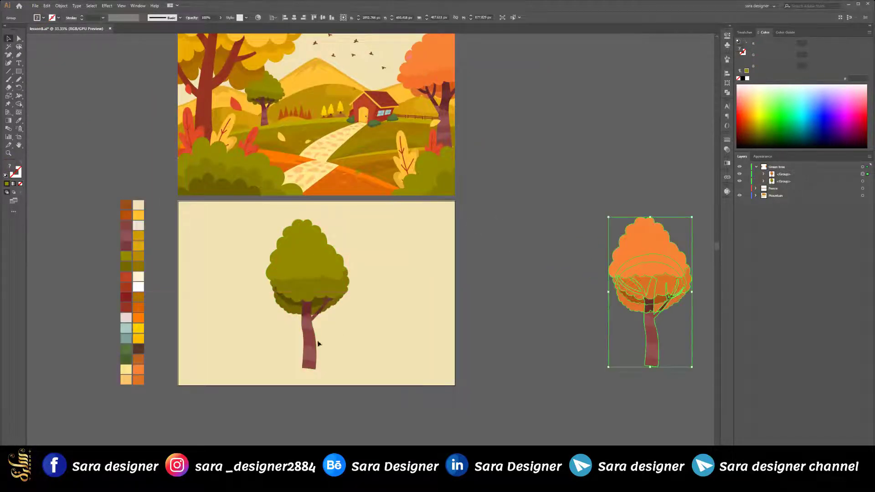
pyautogui.moveTo(310, 347); pyautogui.dragTo(562, 347)
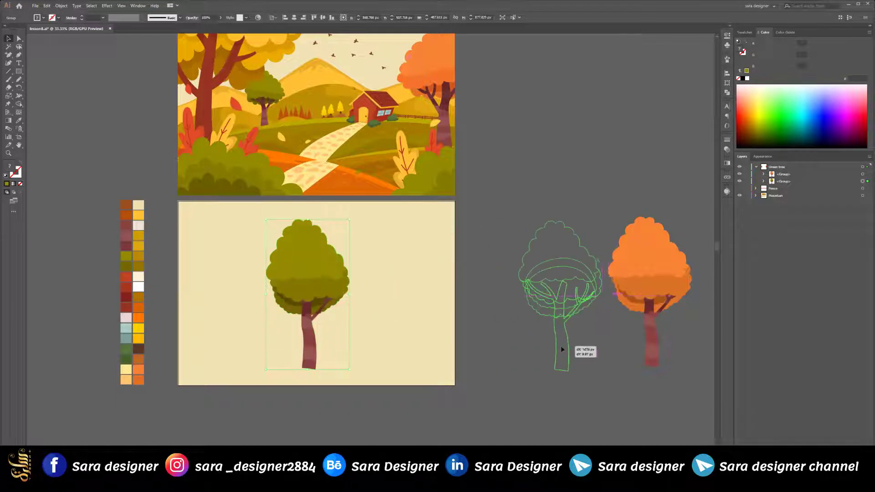
pyautogui.click(500, 401)
# - Draw a slightly curved trunk path with the Pen tool, from near the empty artboard's lower edge up toward its upper edge
pyautogui.scroll(3, 234, 269)
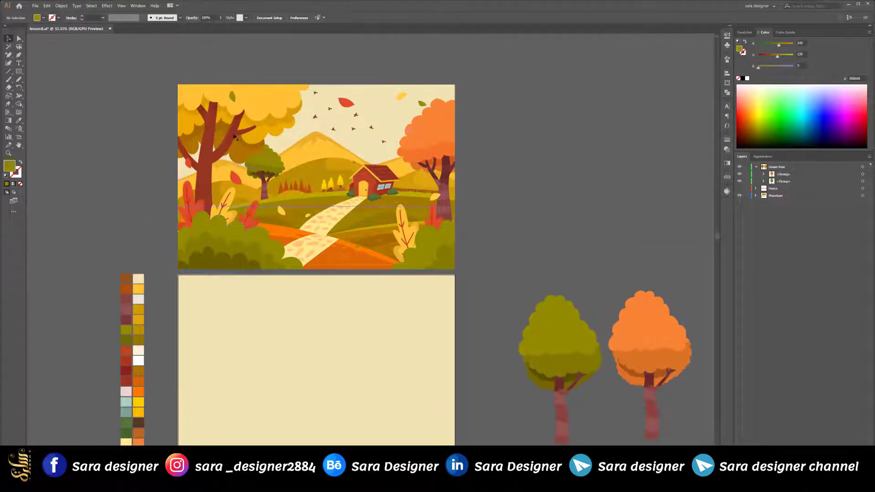
pyautogui.scroll(-2, 291, 274)
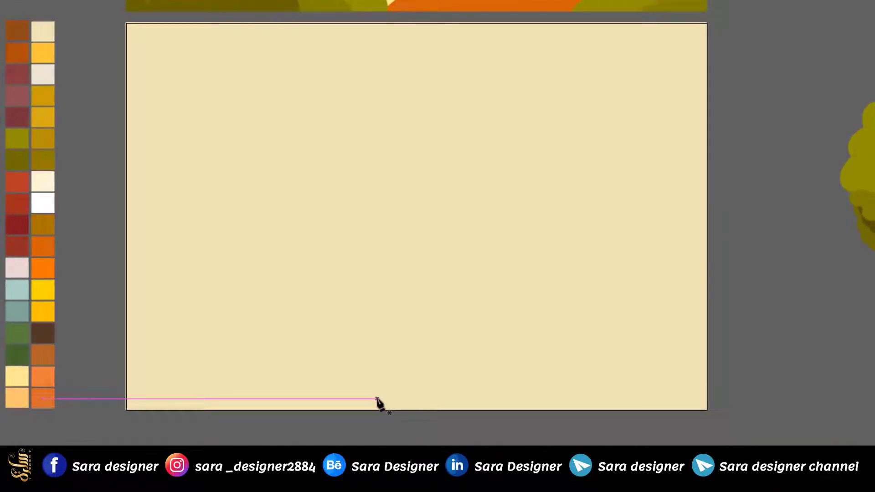
pyautogui.click(376, 399)
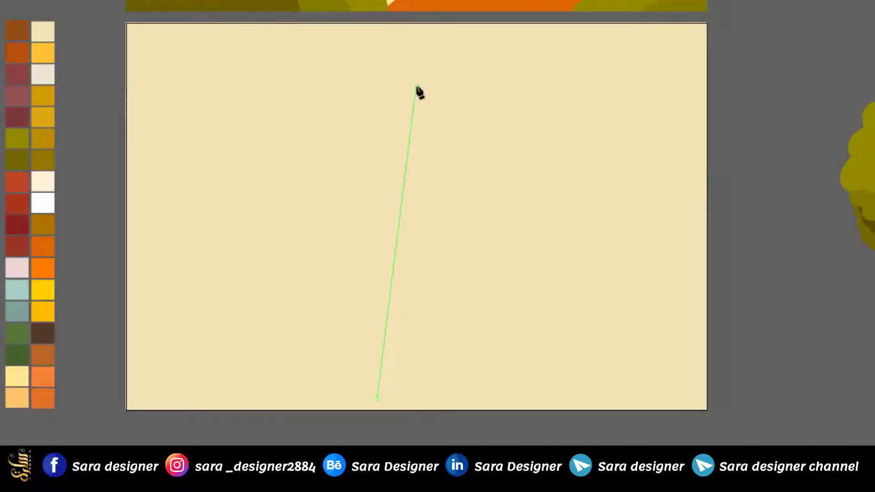
pyautogui.moveTo(417, 86); pyautogui.dragTo(455, 4)
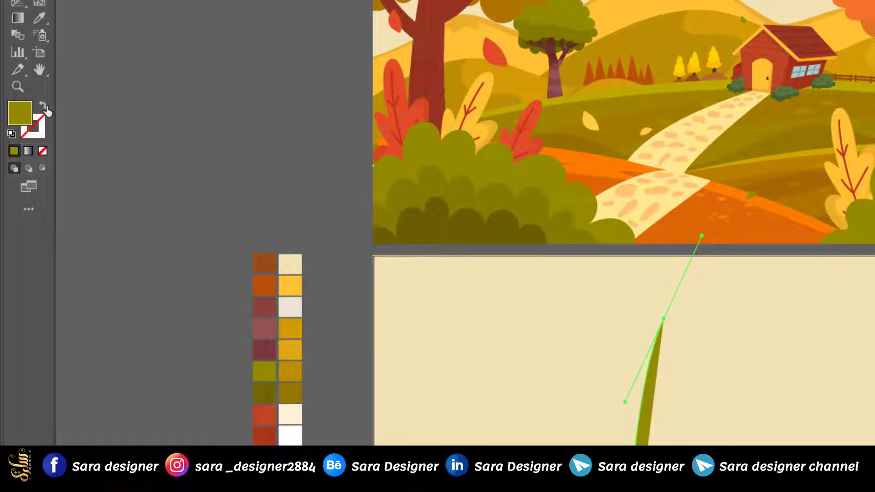
# - Give the trunk path the brownish-red palette colour as its stroke, with no fill
pyautogui.click(43, 106)
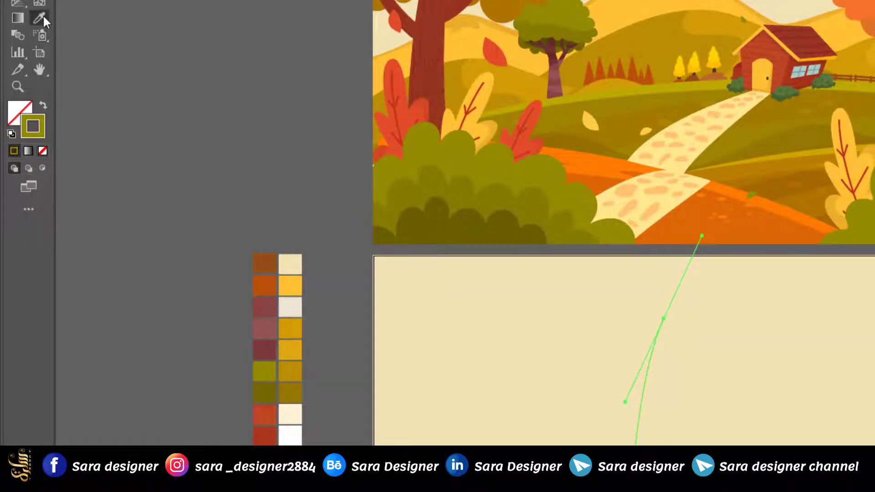
pyautogui.scroll(-4, 423, 426)
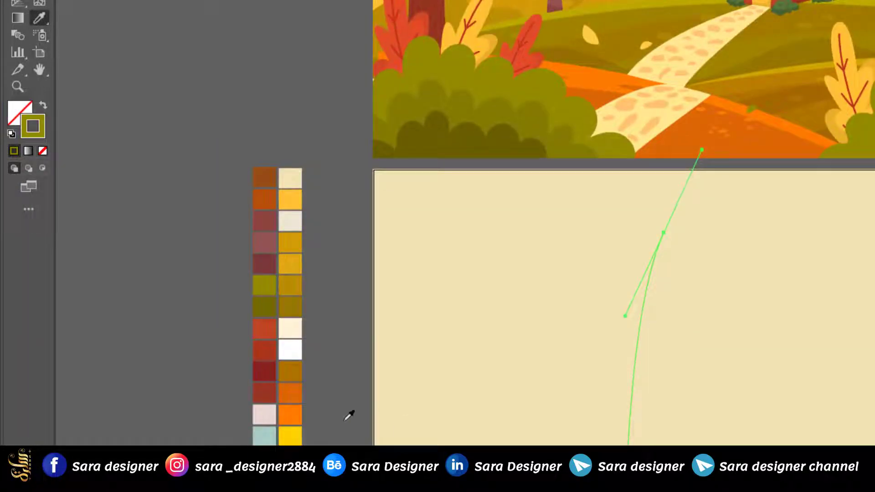
pyautogui.click(269, 389)
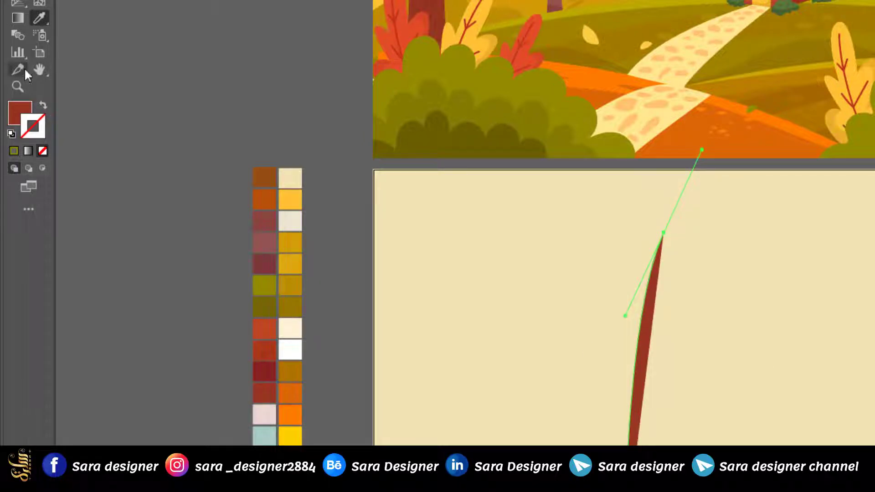
pyautogui.click(44, 107)
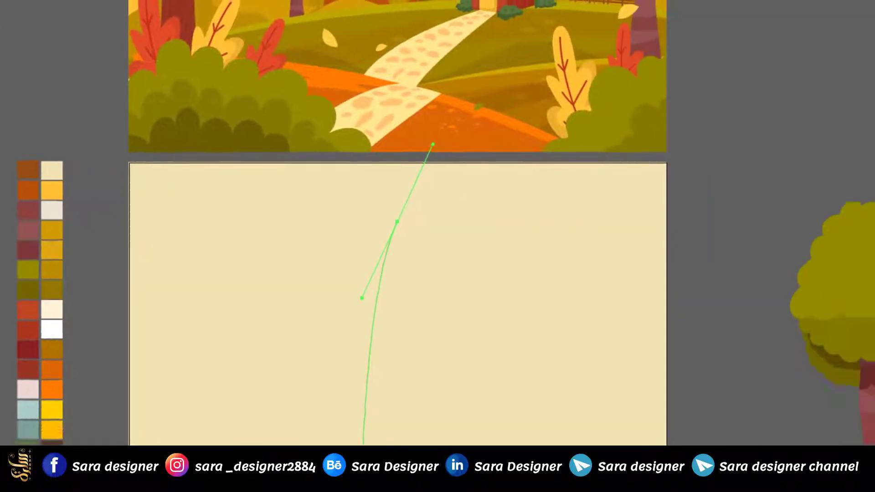
# - Set the trunk path's stroke weight to 60 pt
pyautogui.click(865, 61)
pyautogui.click(778, 75)
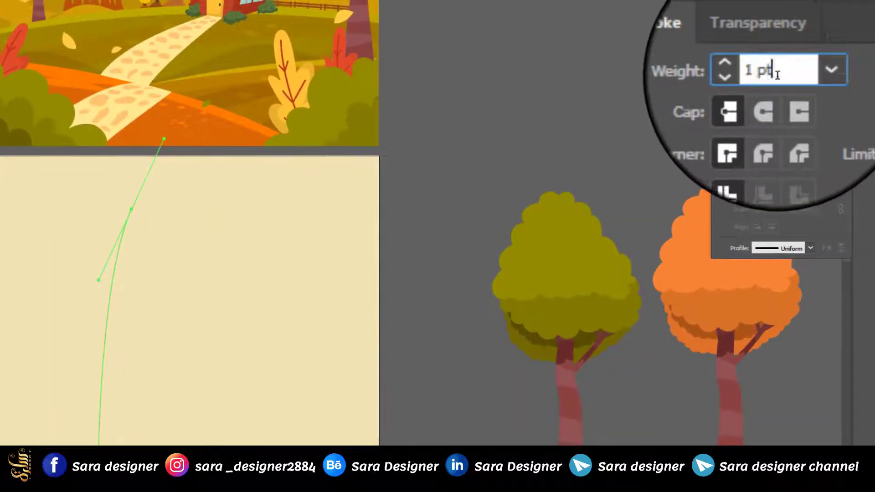
pyautogui.moveTo(778, 75); pyautogui.dragTo(741, 70)
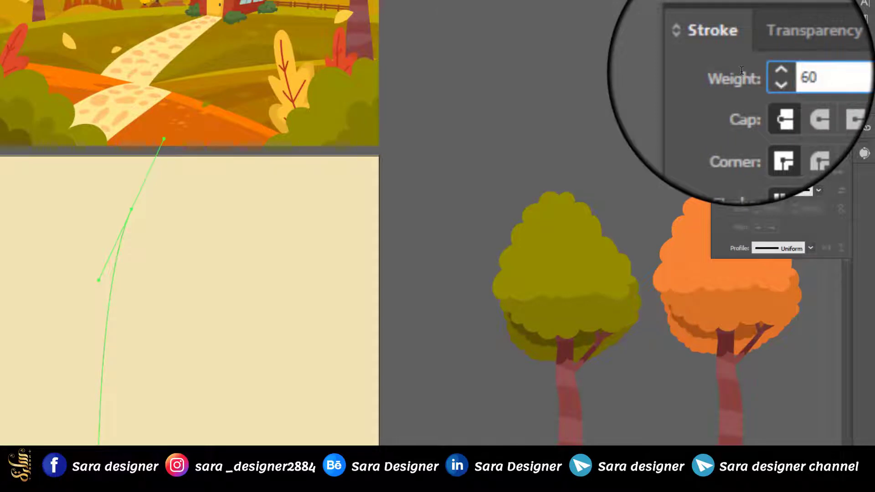
pyautogui.press('Return')
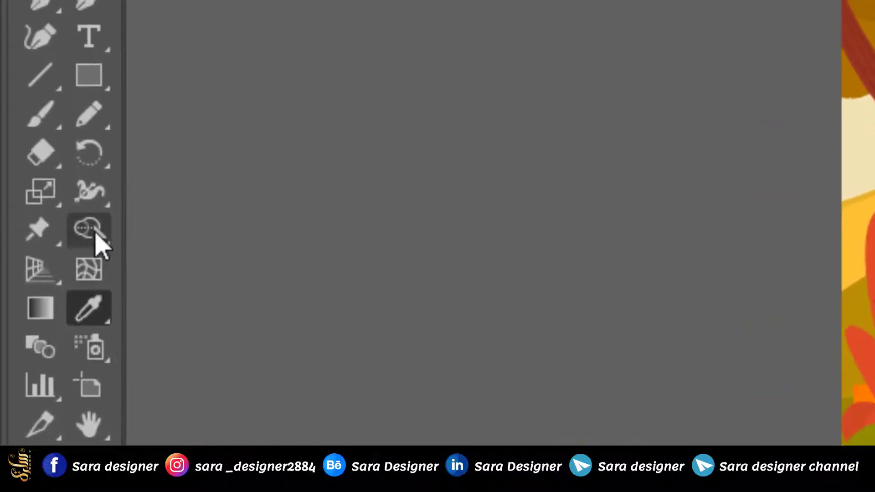
# - Widen the base of the trunk stroke with the Width tool so it tapers toward the upper end
pyautogui.moveTo(101, 205); pyautogui.dragTo(209, 192)
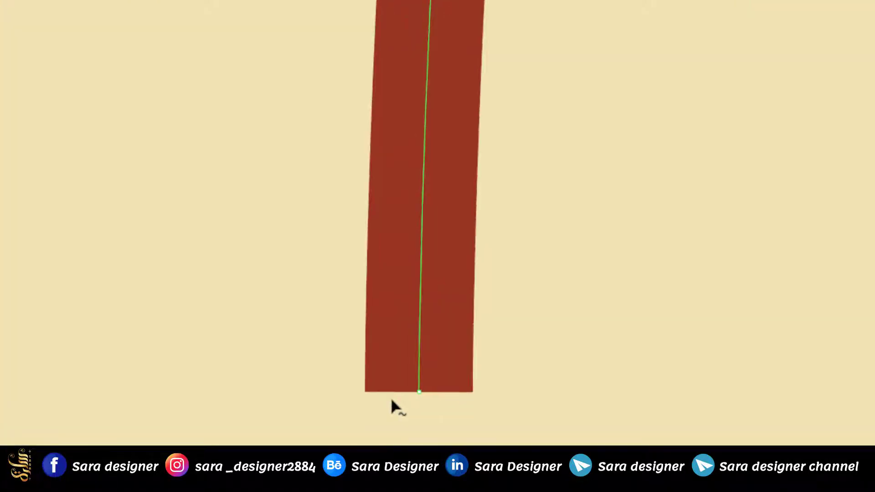
pyautogui.moveTo(418, 391); pyautogui.dragTo(600, 398)
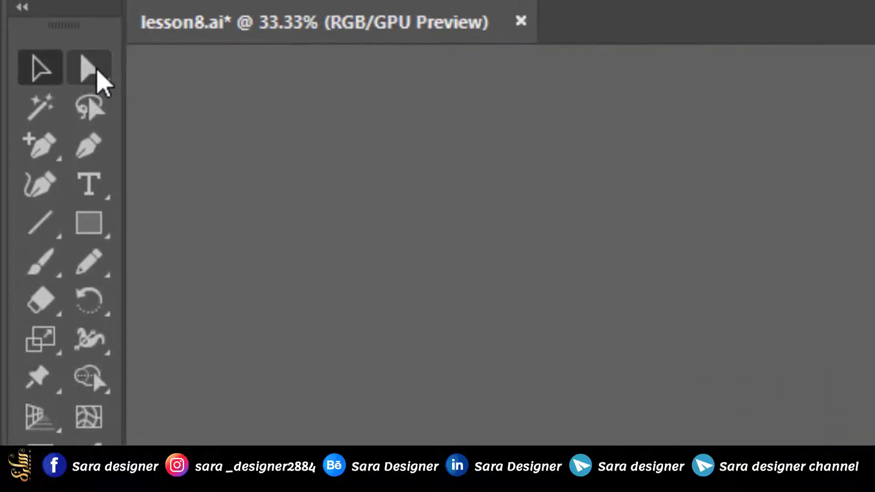
# - Add an anchor point to the trunk's centre path, roughly midway along its length
pyautogui.click(95, 70)
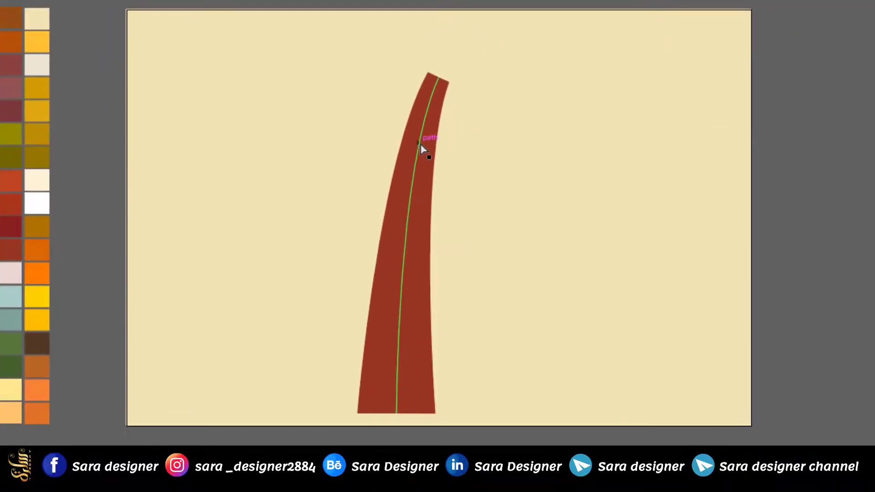
pyautogui.click(421, 144)
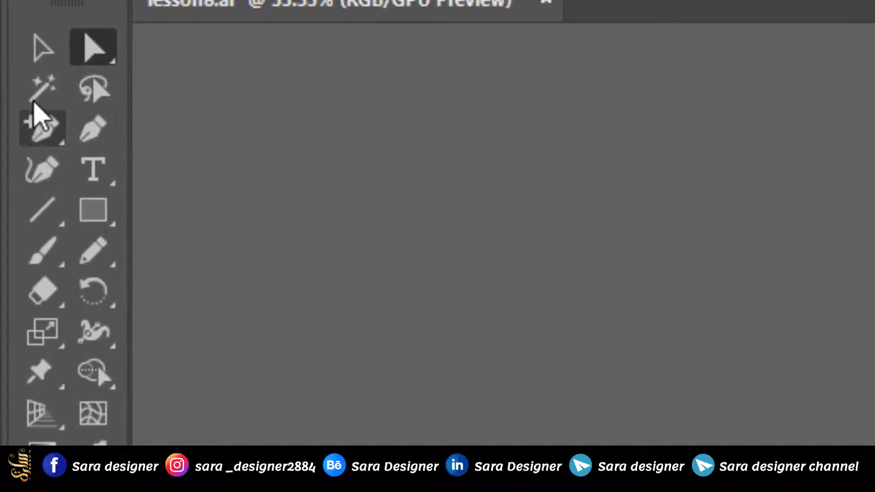
pyautogui.click(36, 132)
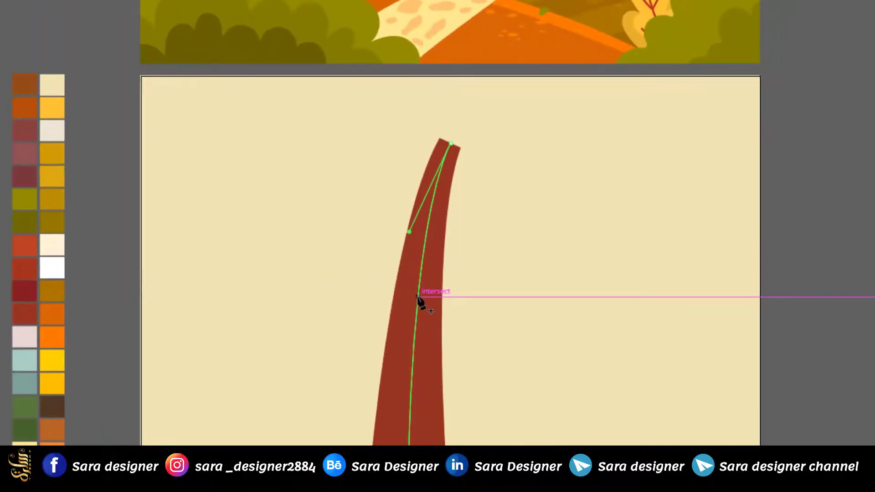
pyautogui.click(418, 297)
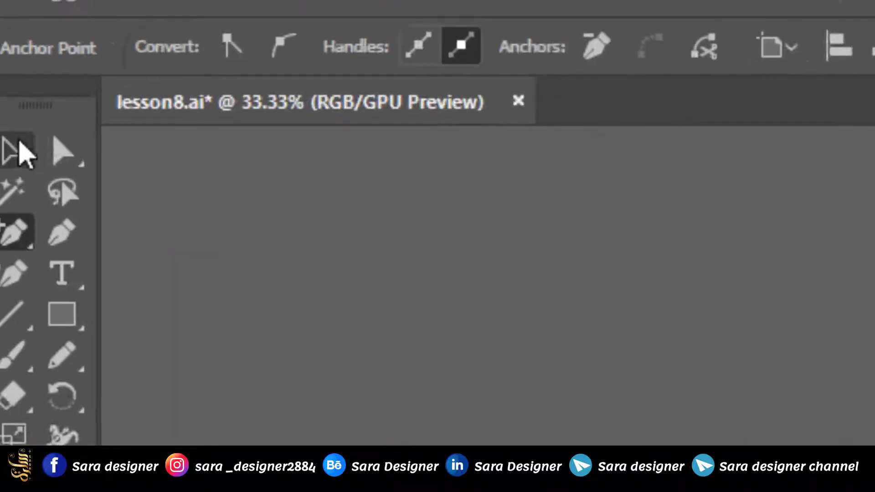
# - Reshape the trunk by shifting its top anchor left, turning that anchor's handle vertical and nudging the middle anchor
pyautogui.click(102, 204)
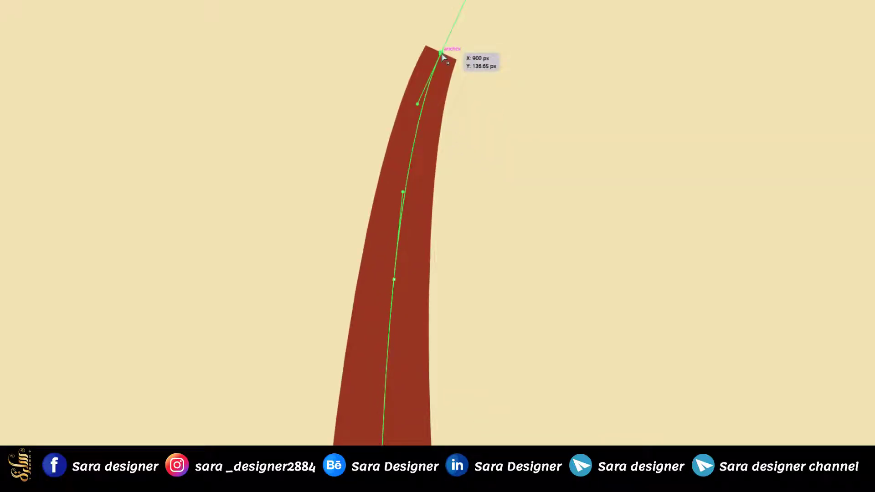
pyautogui.moveTo(442, 54); pyautogui.dragTo(413, 47)
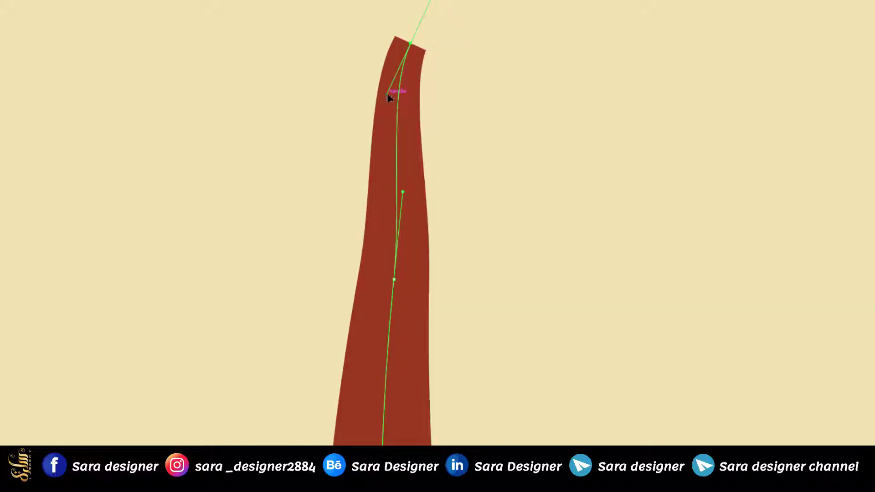
pyautogui.moveTo(386, 94); pyautogui.dragTo(410, 107)
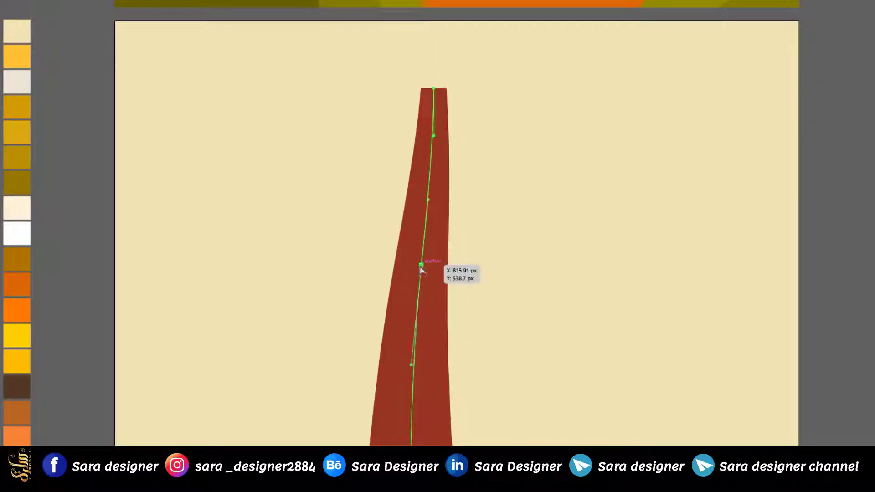
pyautogui.moveTo(422, 267); pyautogui.dragTo(419, 267)
pyautogui.click(518, 261)
pyautogui.scroll(-2, 519, 261)
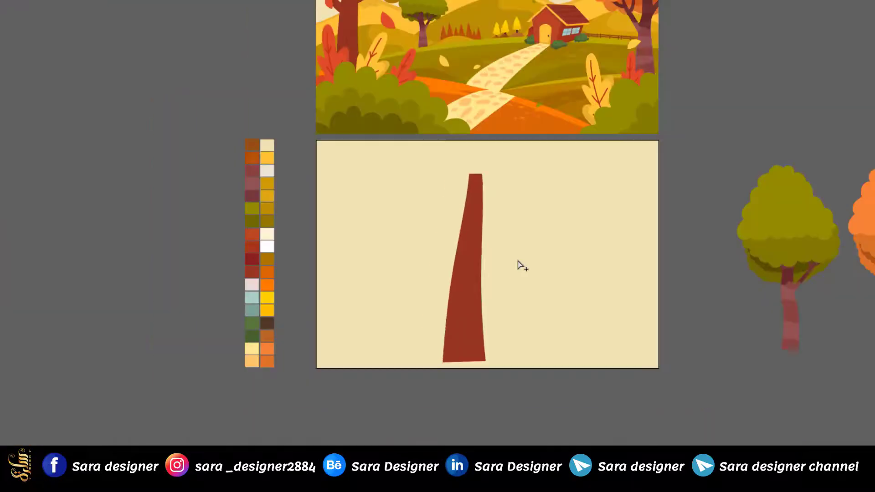
pyautogui.scroll(2, 498, 268)
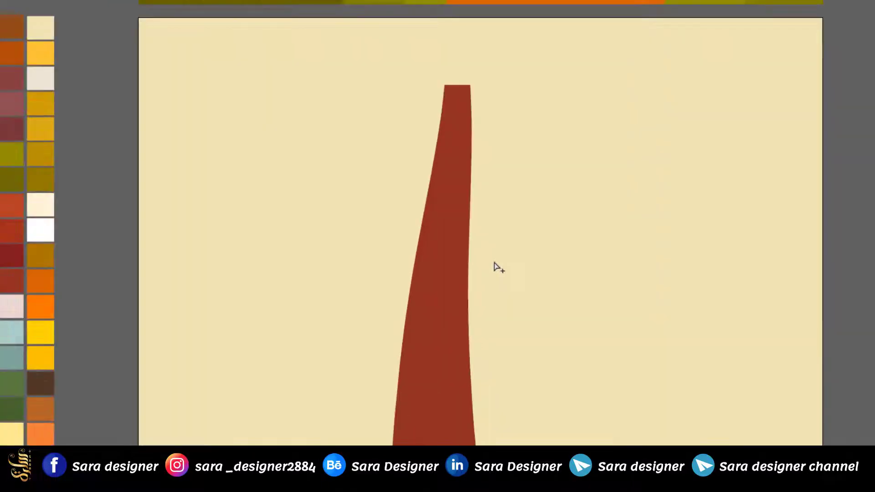
# - Draw an open S-curved branch path with the Pen tool, from the trunk's middle up to the right
pyautogui.scroll(-1, 499, 268)
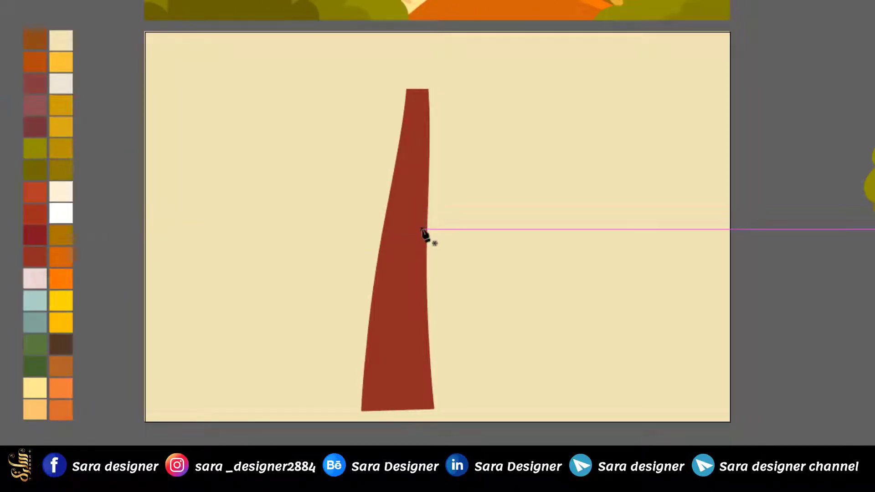
pyautogui.click(422, 229)
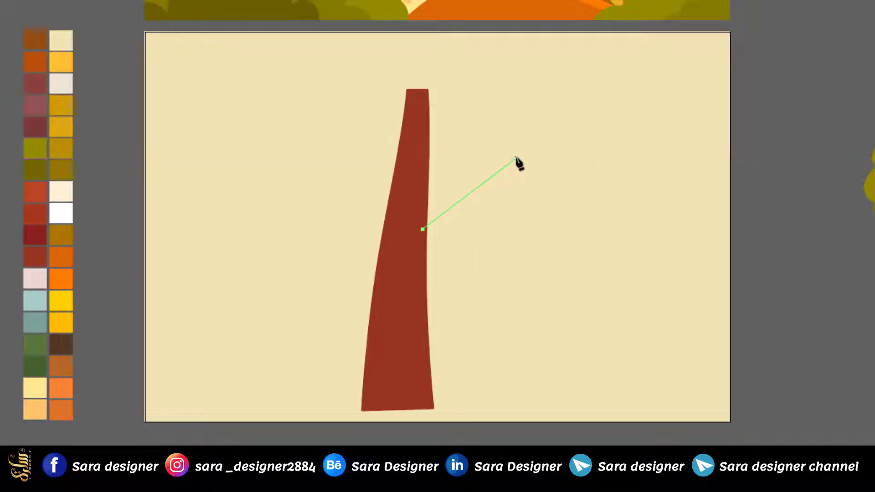
pyautogui.moveTo(524, 111); pyautogui.dragTo(523, 112)
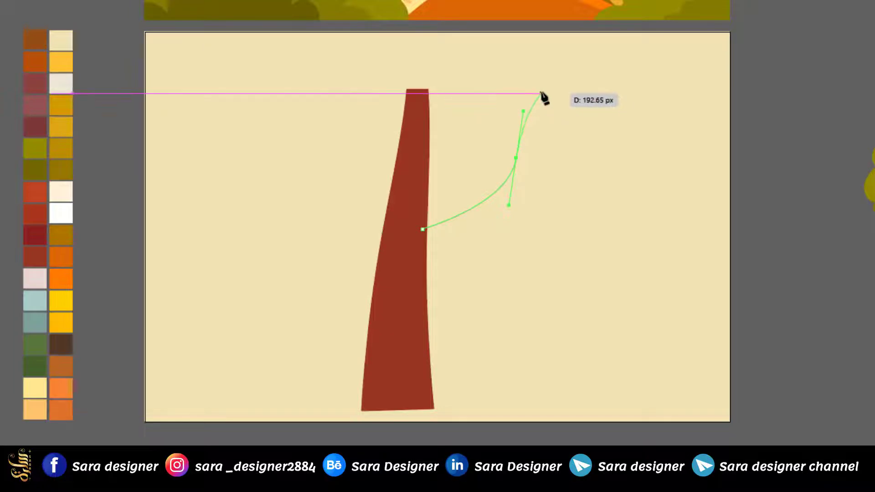
pyautogui.click(539, 97)
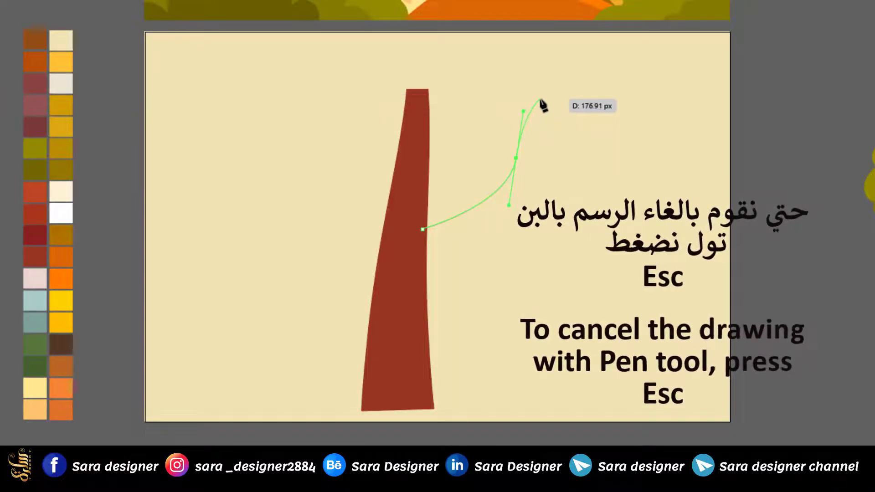
pyautogui.press('Escape')
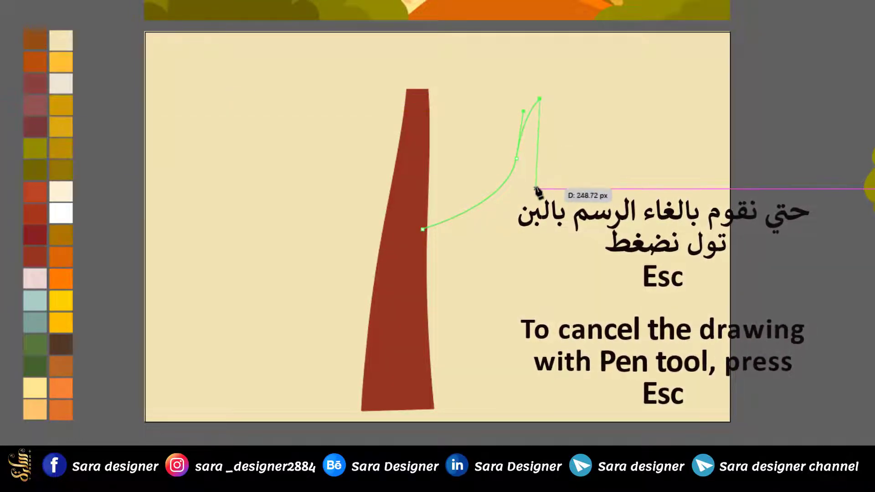
pyautogui.press('Escape')
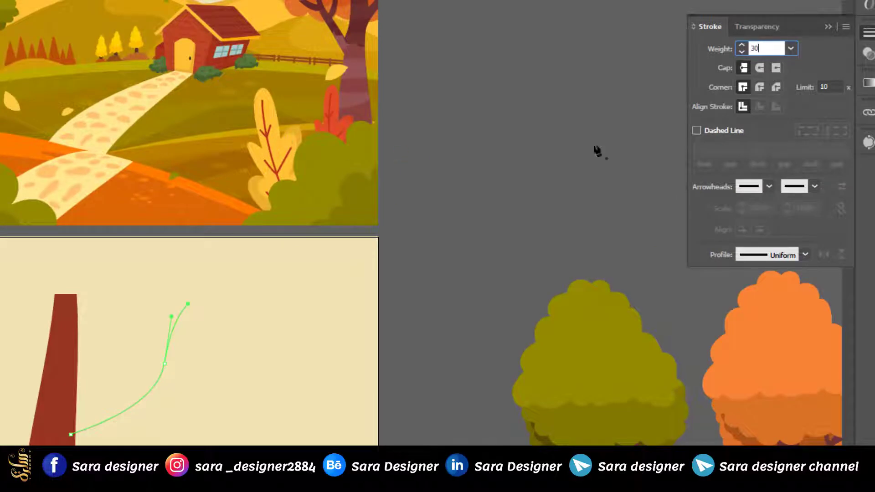
# - Set the S-curved right branch's stroke weight to 30 and widen its base at the trunk with the Width tool
pyautogui.press('Return')
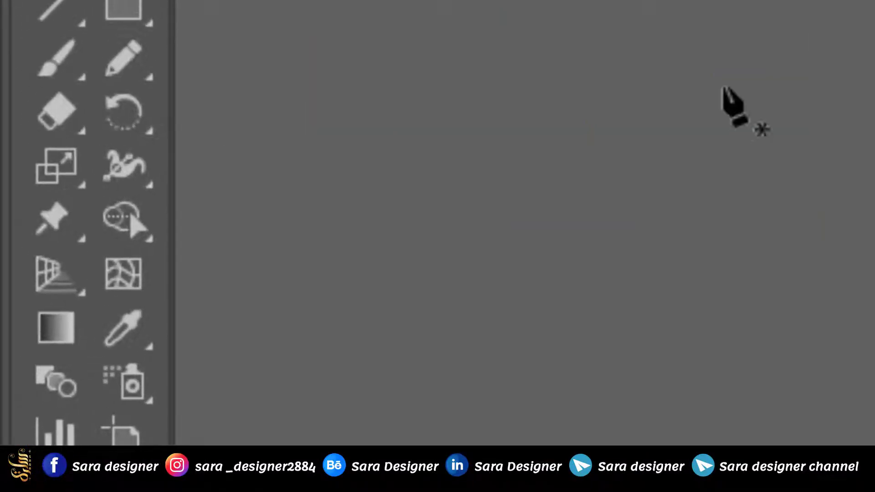
pyautogui.click(120, 173)
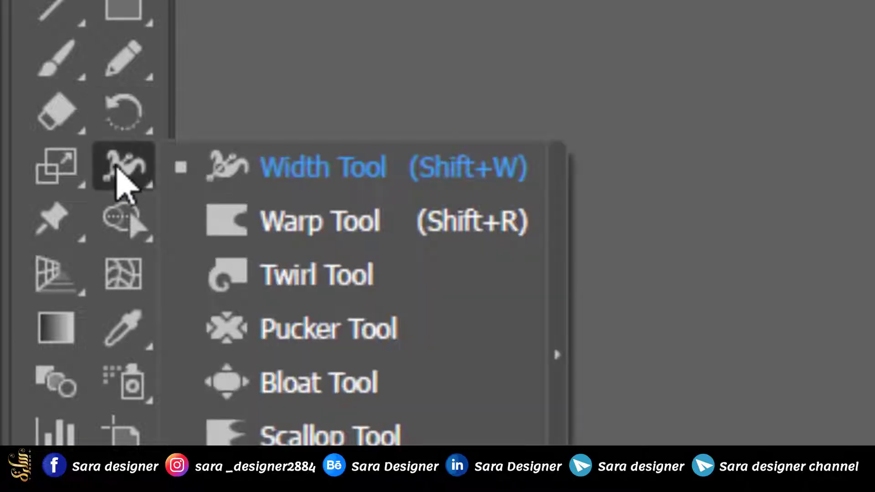
pyautogui.click(289, 171)
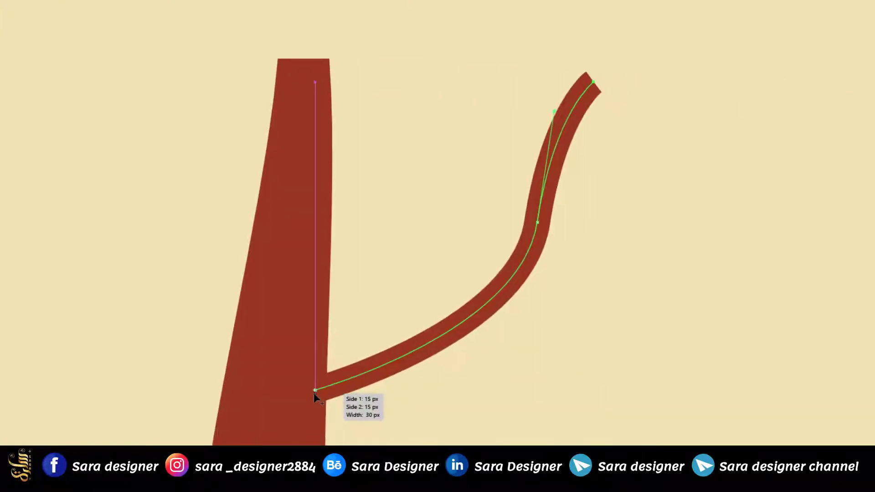
pyautogui.moveTo(313, 389)
pyautogui.mouseDown()
pyautogui.moveTo(314, 439)
pyautogui.moveTo(315, 425)
pyautogui.mouseUp()
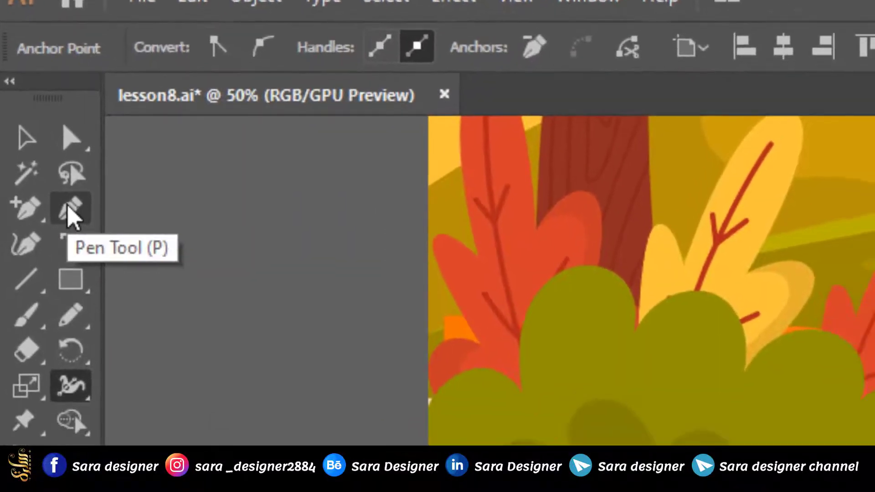
# - Draw a short upward-curving twig path with the Pen tool, starting at the bend of the right branch
pyautogui.click(81, 242)
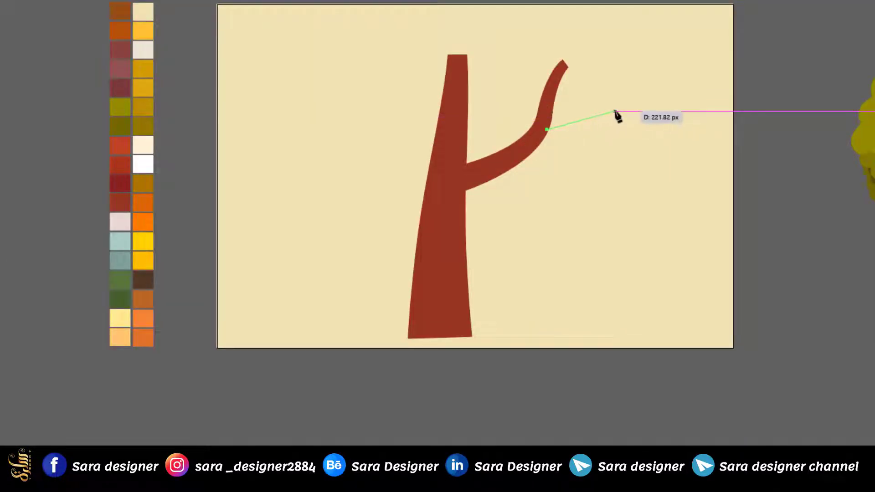
pyautogui.click(604, 111)
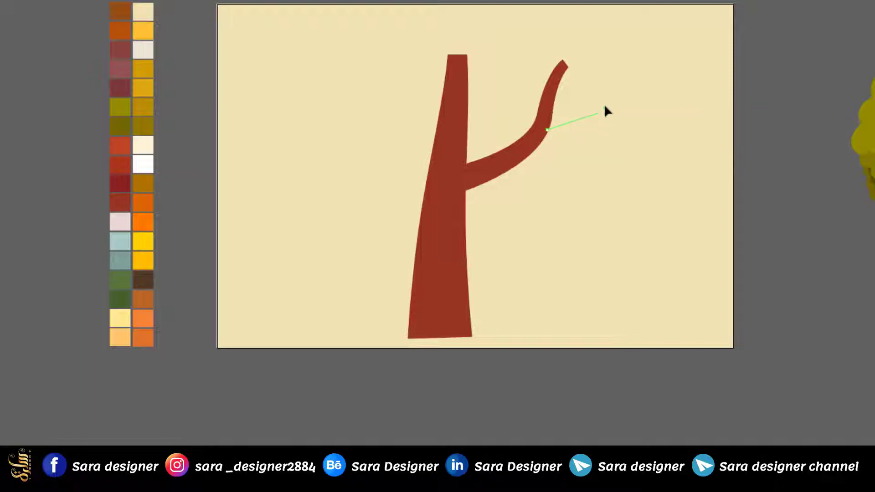
pyautogui.moveTo(609, 90); pyautogui.dragTo(619, 85)
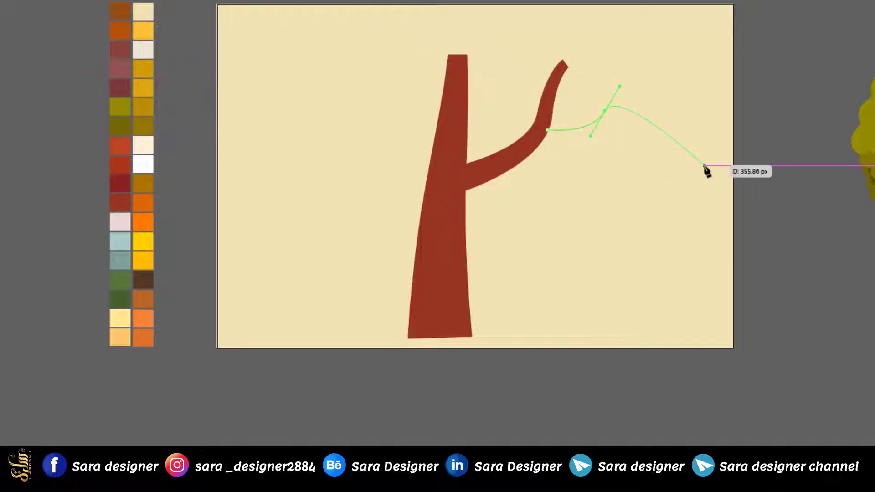
pyautogui.scroll(2, 612, 133)
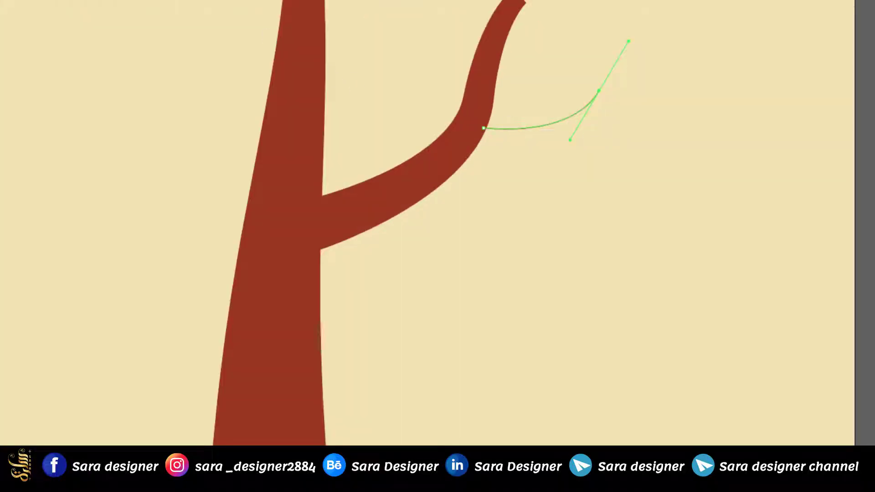
# - Set the new twig's stroke weight to 30 and widen its base with the Width tool
pyautogui.click(765, 69)
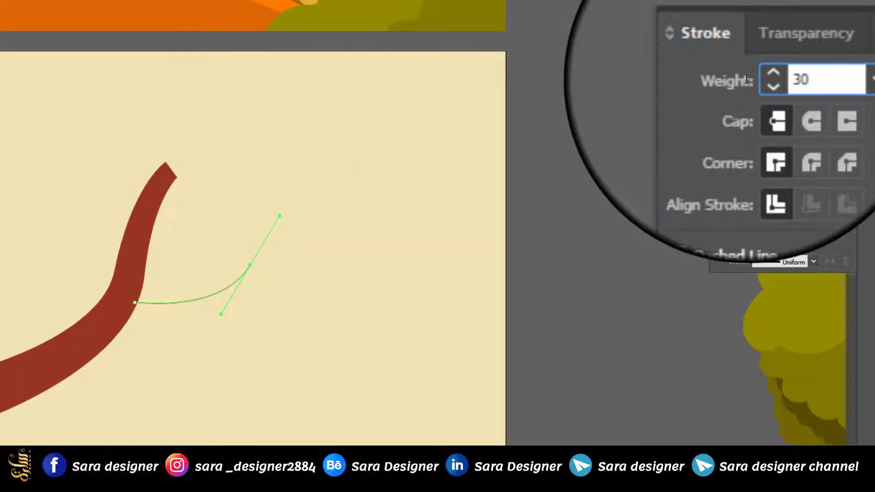
pyautogui.press('Return')
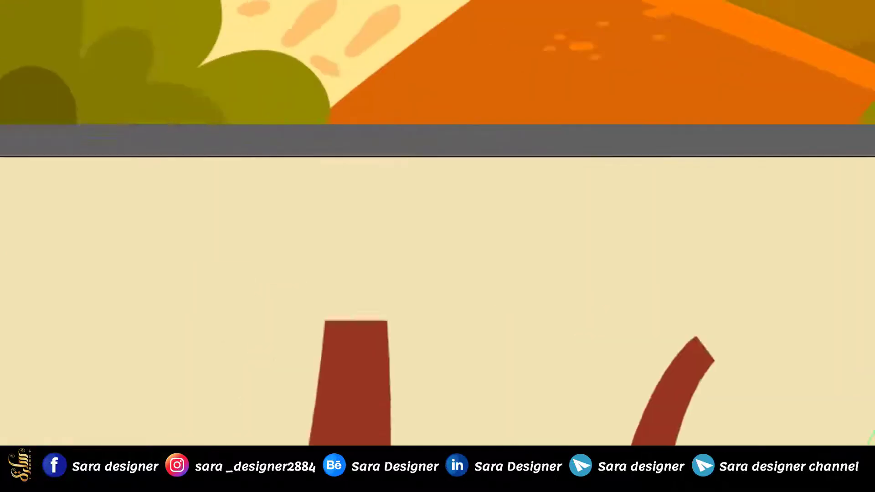
pyautogui.click(98, 210)
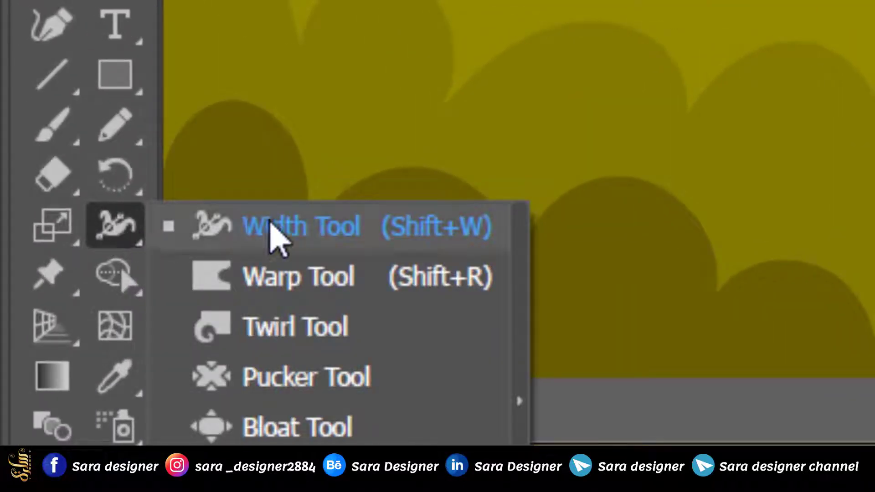
pyautogui.click(272, 228)
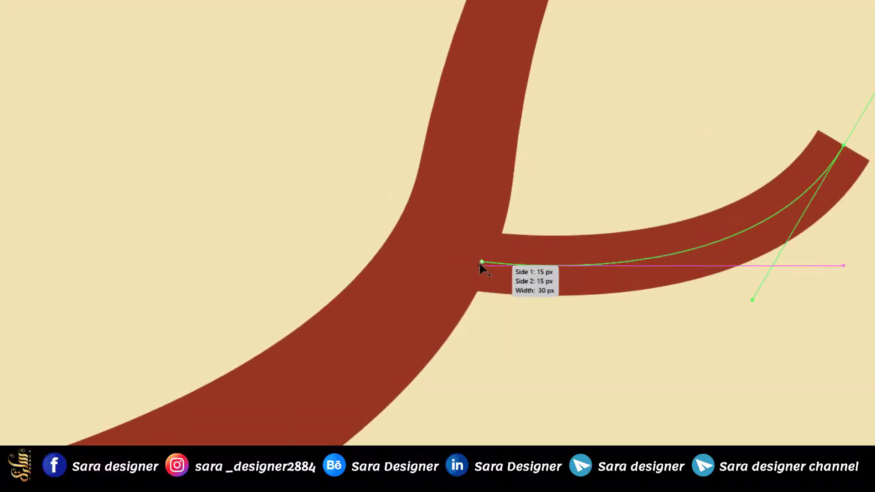
pyautogui.moveTo(481, 261)
pyautogui.mouseDown()
pyautogui.moveTo(455, 317)
pyautogui.moveTo(452, 310)
pyautogui.mouseUp()
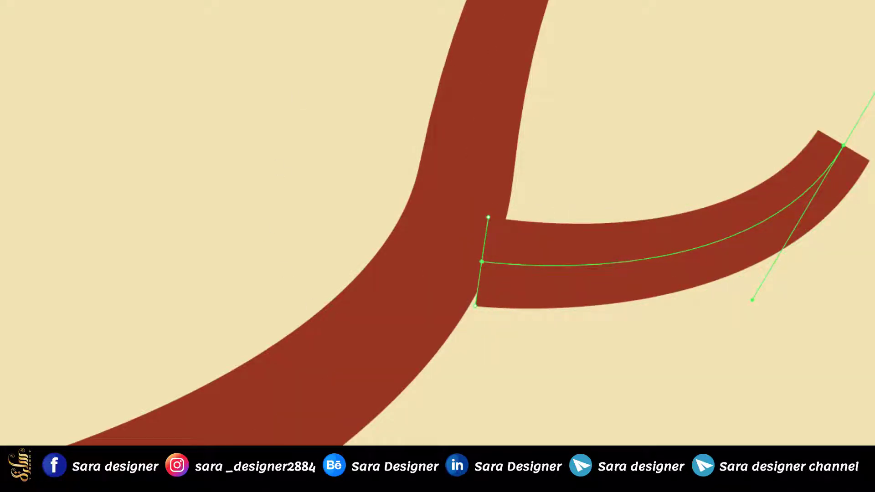
# - Move the twig into the right branch and rotate it slightly upward so that its base blends into the fork
pyautogui.press('v')
pyautogui.moveTo(624, 260); pyautogui.dragTo(595, 260)
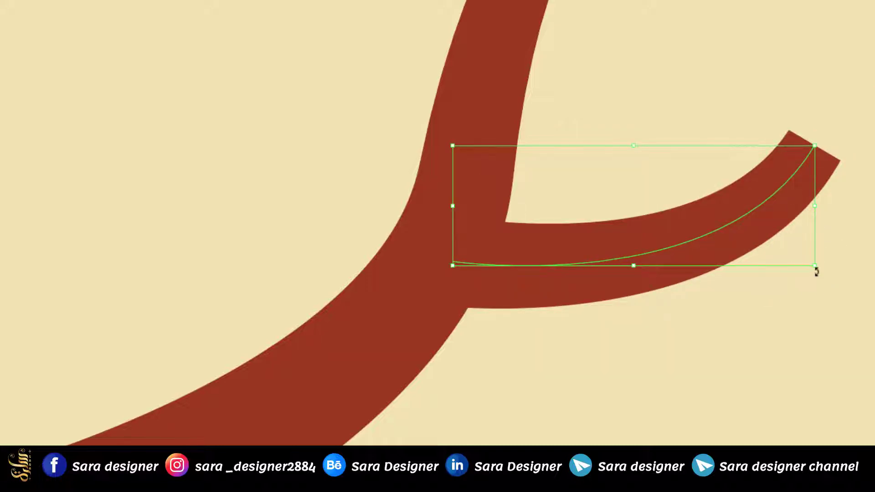
pyautogui.moveTo(817, 272); pyautogui.dragTo(822, 246)
pyautogui.moveTo(655, 246); pyautogui.dragTo(646, 230)
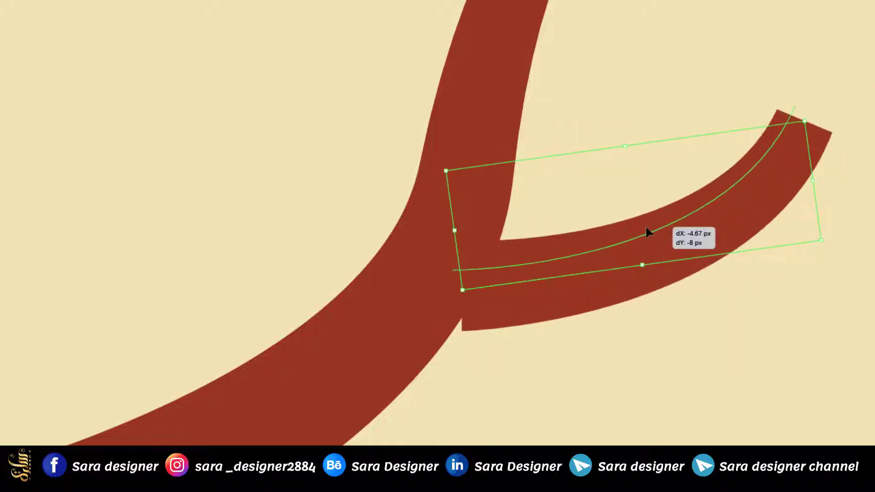
pyautogui.click(700, 372)
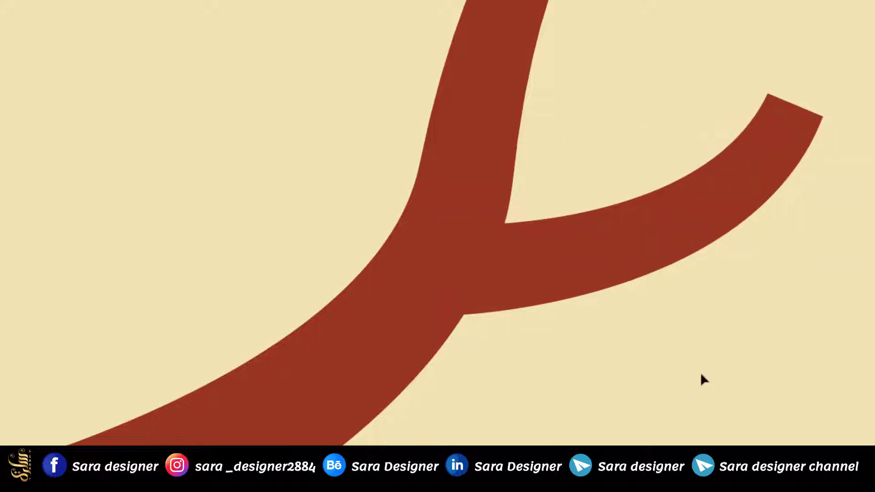
# - Draw a curved branch path with the Pen tool from the trunk's upper part out to the upper left
pyautogui.scroll(-5, 700, 372)
pyautogui.scroll(5, 280, 98)
pyautogui.hscroll(4, 280, 98)
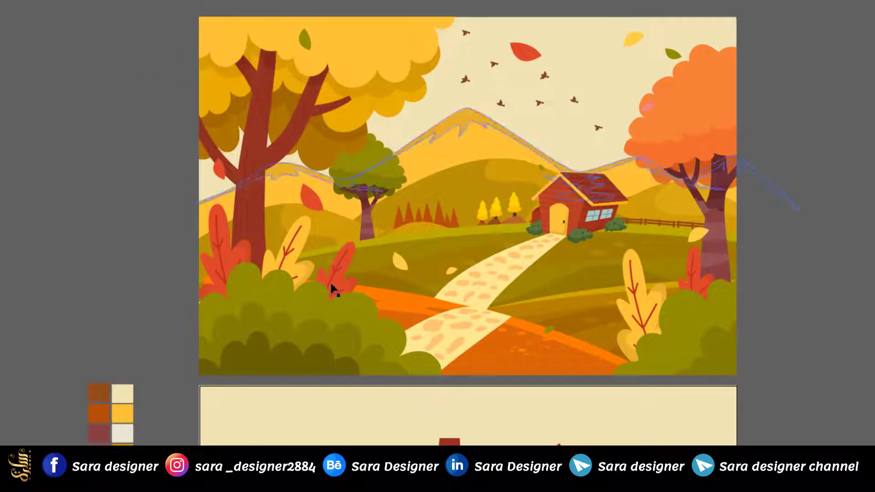
pyautogui.scroll(2, 453, 254)
pyautogui.scroll(-10, 453, 253)
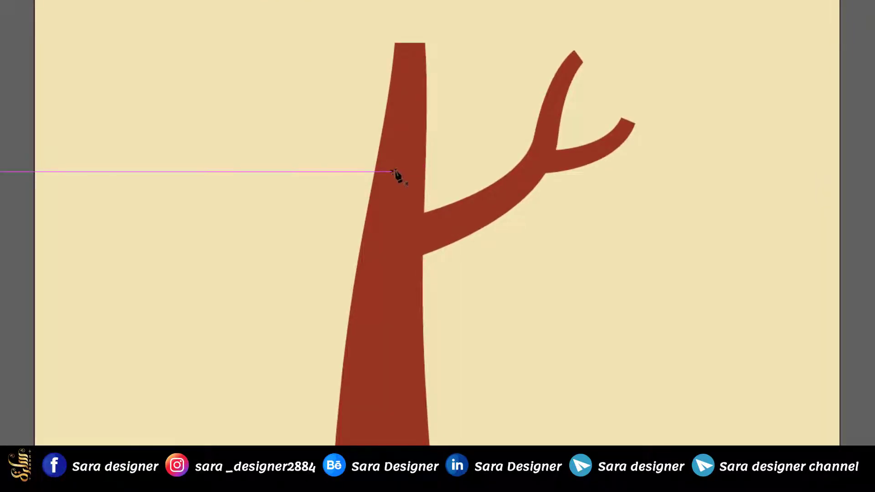
pyautogui.click(396, 168)
pyautogui.moveTo(285, 51); pyautogui.dragTo(226, 41)
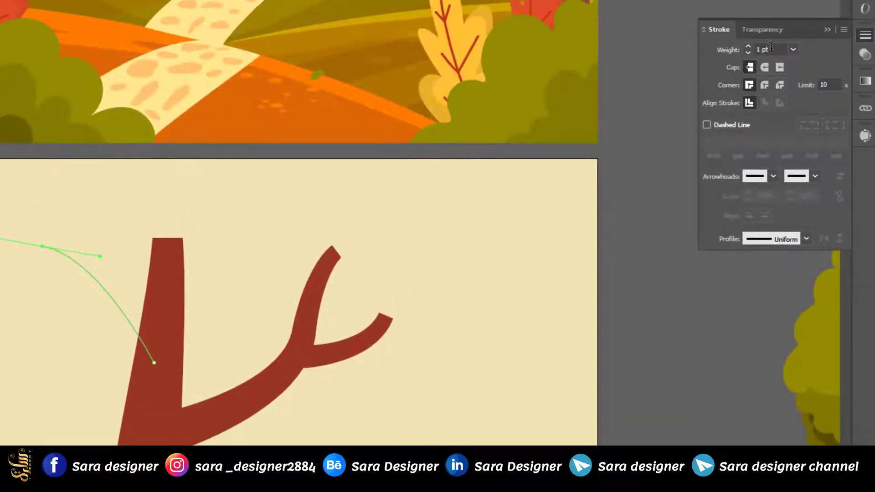
# - Thicken the upper-left branch's stroke and widen its base to about 74 px with the Width tool
pyautogui.click(816, 6)
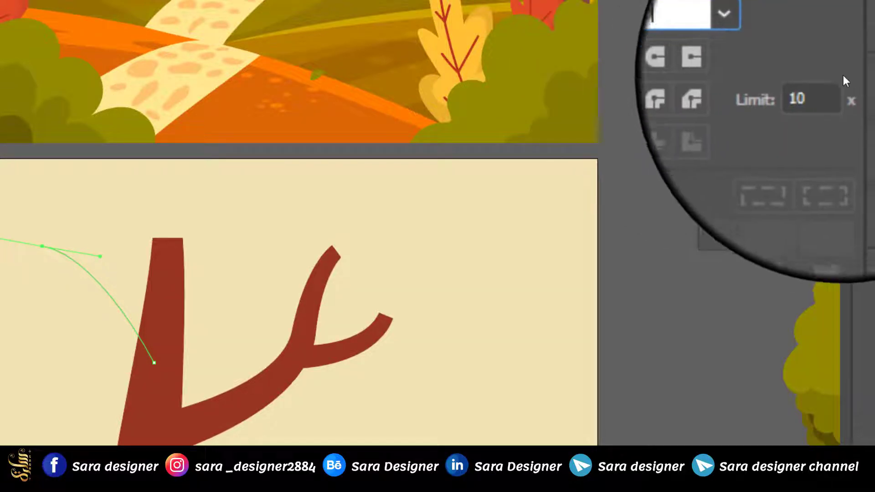
pyautogui.press('Return')
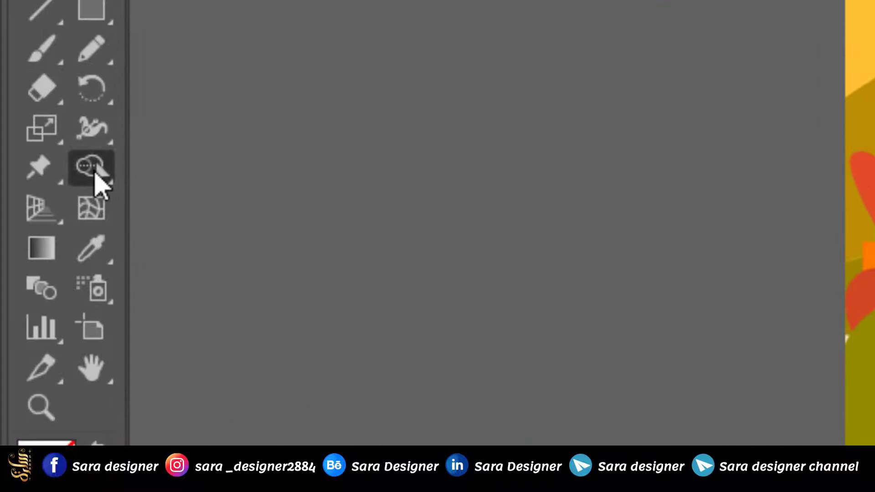
pyautogui.click(94, 172)
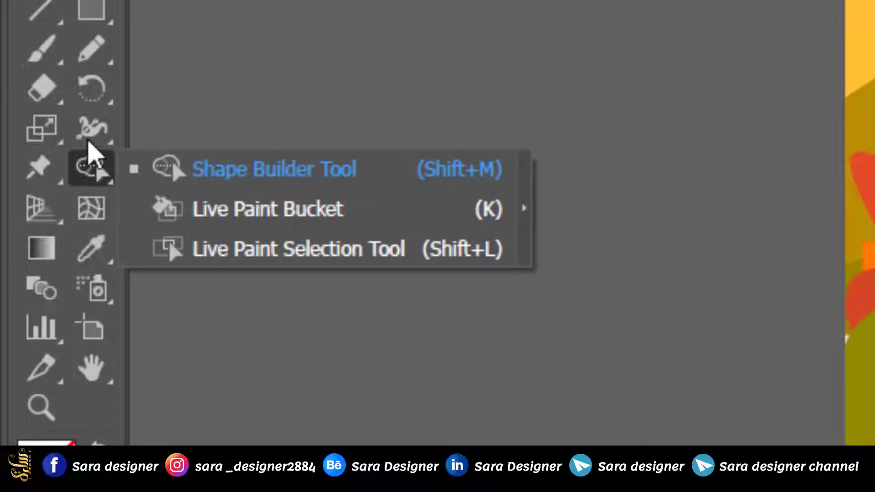
pyautogui.click(88, 137)
pyautogui.click(183, 137)
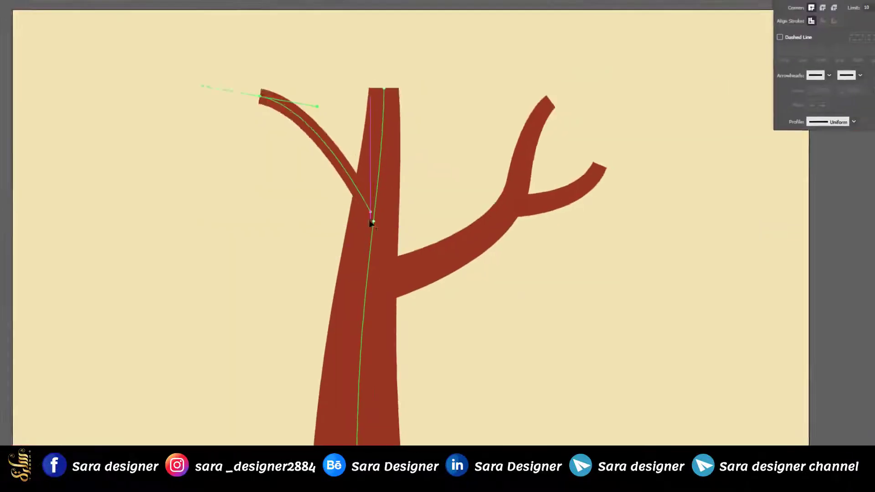
pyautogui.scroll(3, 370, 216)
pyautogui.moveTo(370, 192)
pyautogui.mouseDown()
pyautogui.moveTo(410, 129)
pyautogui.moveTo(401, 137)
pyautogui.mouseUp()
pyautogui.scroll(-2, 409, 174)
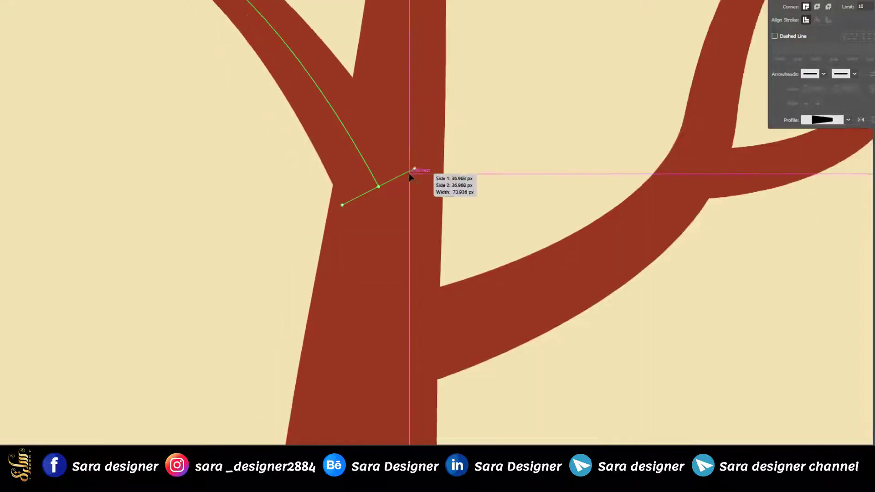
# - Draw a second left branch path with the Pen tool, curving from the trunk's middle outward and up
pyautogui.scroll(-3, 409, 174)
pyautogui.scroll(1, 402, 191)
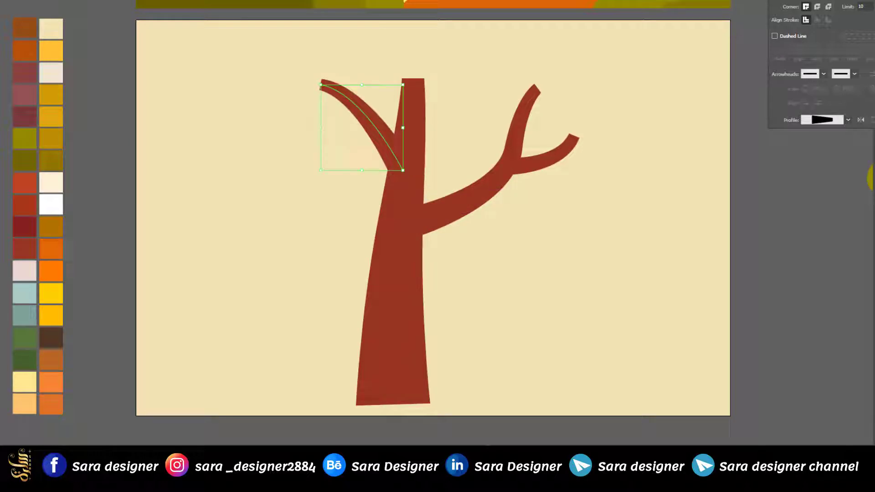
pyautogui.scroll(-2, 301, 172)
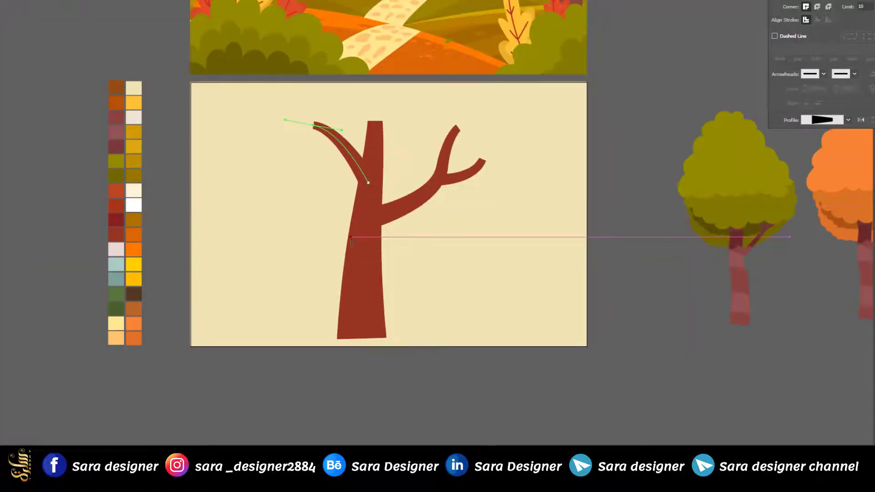
pyautogui.scroll(2, 351, 241)
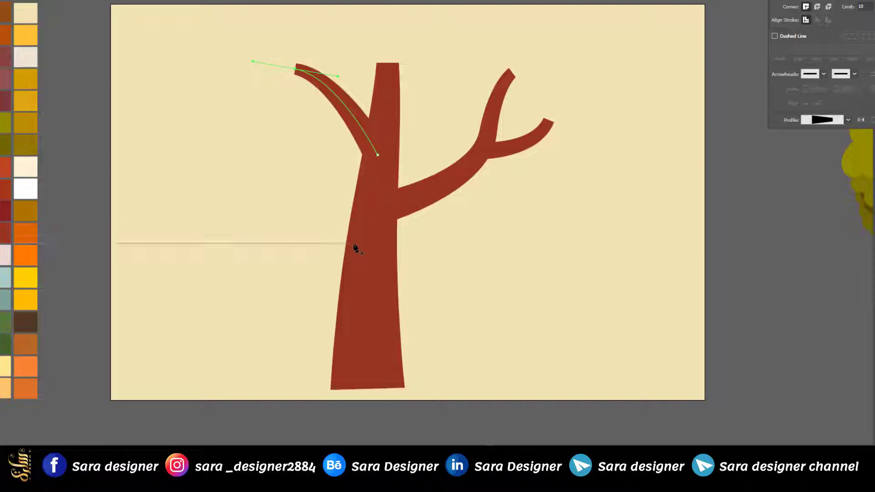
pyautogui.moveTo(358, 244); pyautogui.dragTo(324, 258)
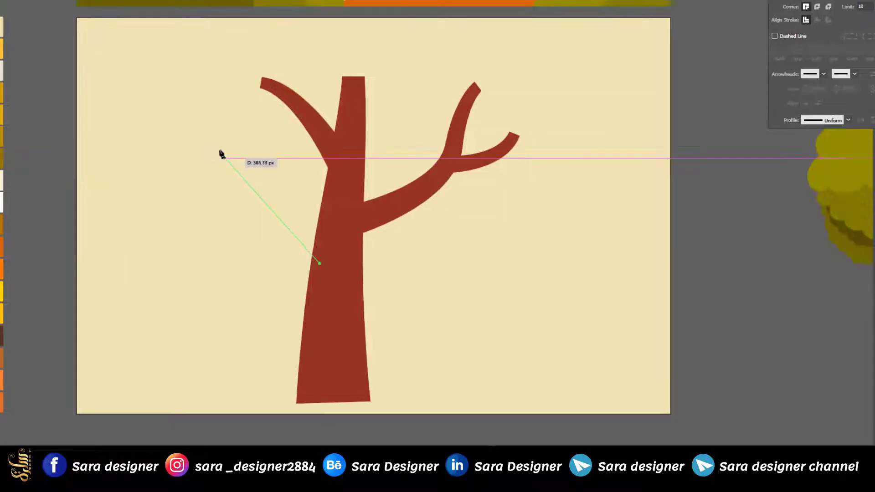
pyautogui.moveTo(218, 147); pyautogui.dragTo(216, 101)
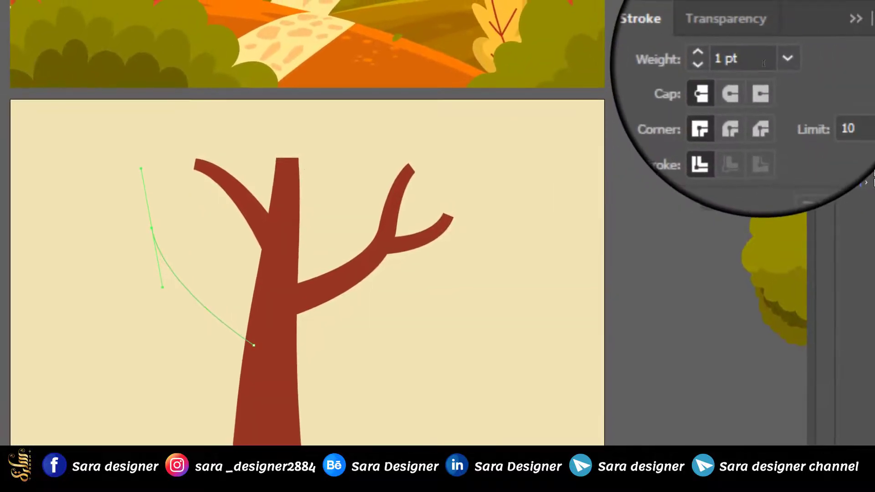
# - Set the lower-left branch's stroke weight to 40 and widen its base at the trunk with the Width tool
pyautogui.doubleClick(763, 63)
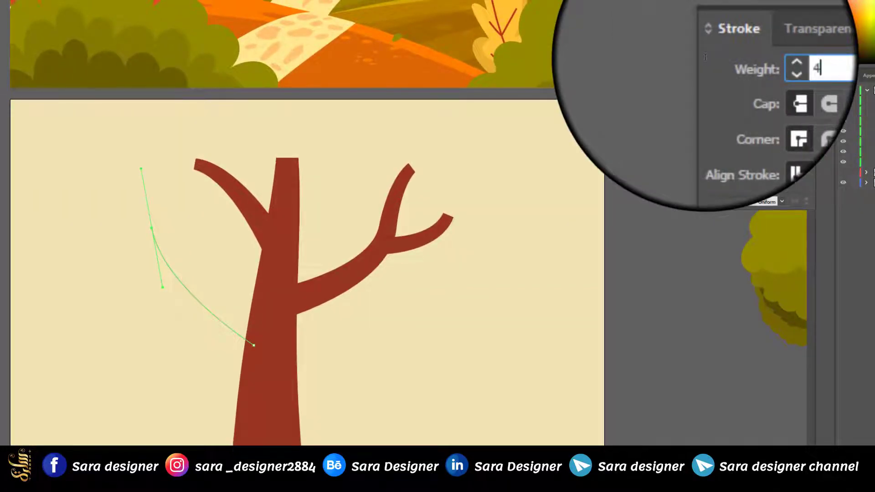
pyautogui.press('Return')
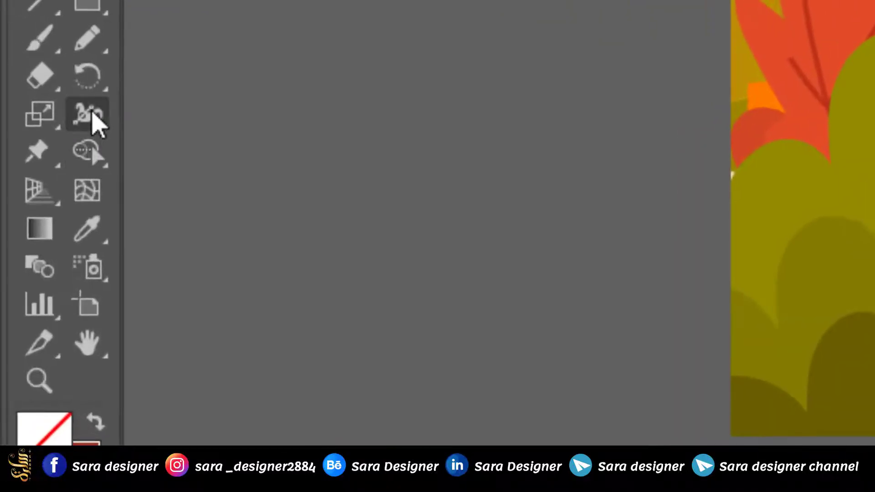
pyautogui.rightClick(92, 112)
pyautogui.click(194, 115)
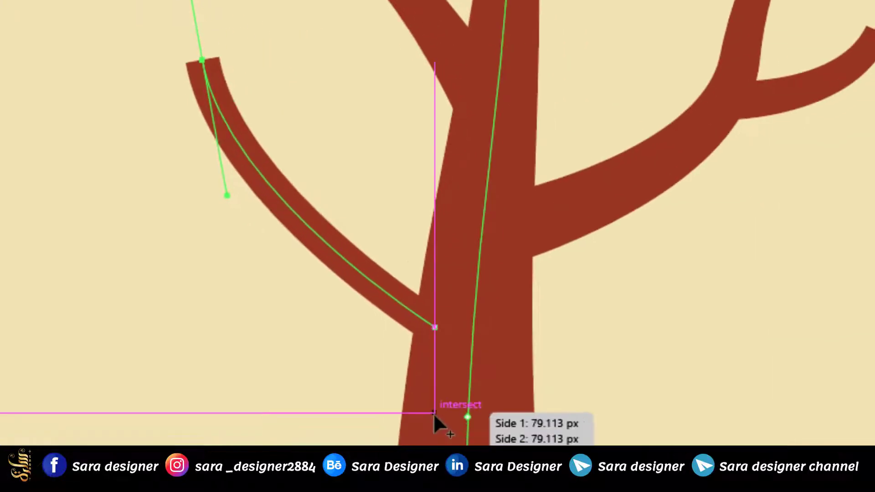
pyautogui.scroll(3, 436, 413)
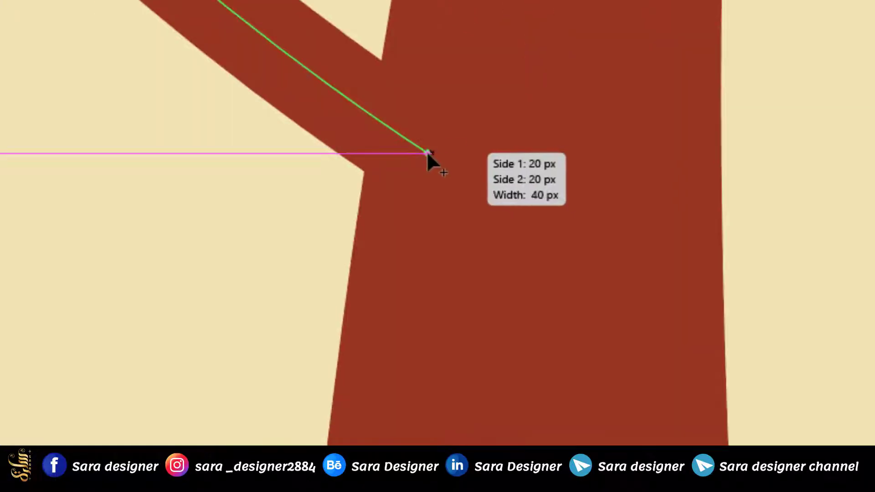
pyautogui.moveTo(426, 151); pyautogui.dragTo(479, 64)
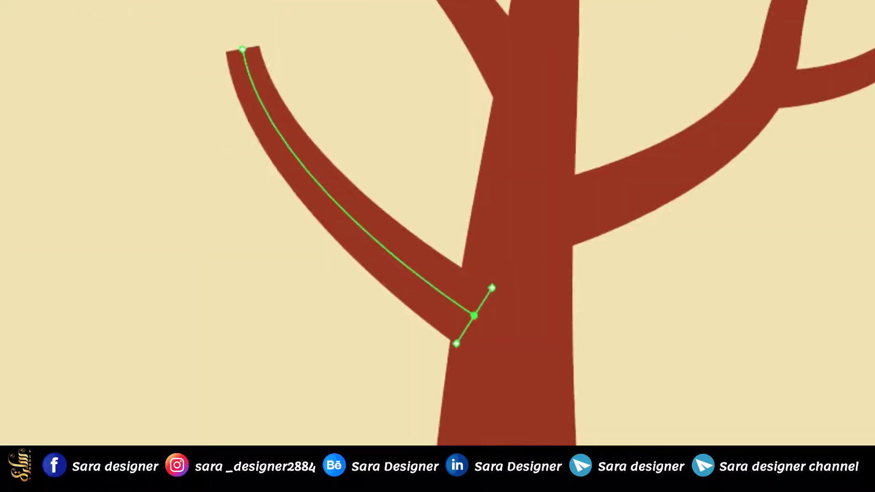
pyautogui.press('v')
pyautogui.scroll(-3, 450, 118)
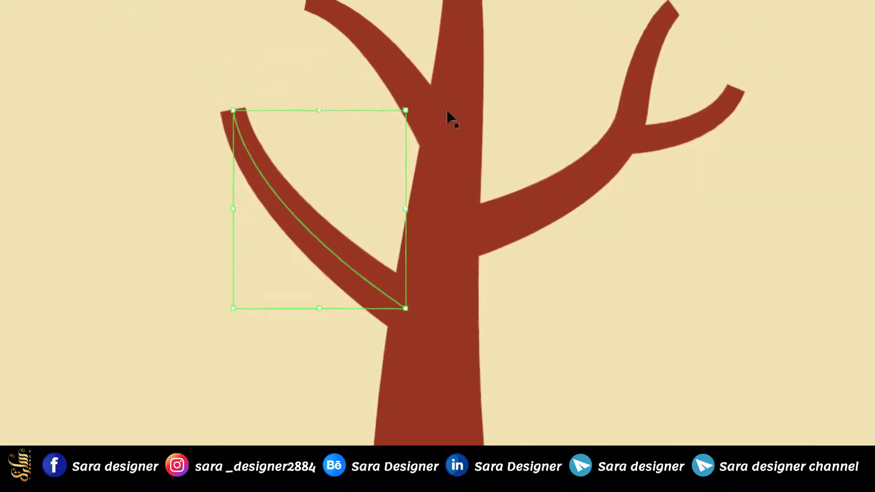
# - Select the whole tree, scale it down proportionally and reposition it on the artboard
pyautogui.scroll(-1, 385, 269)
pyautogui.scroll(-1, 386, 273)
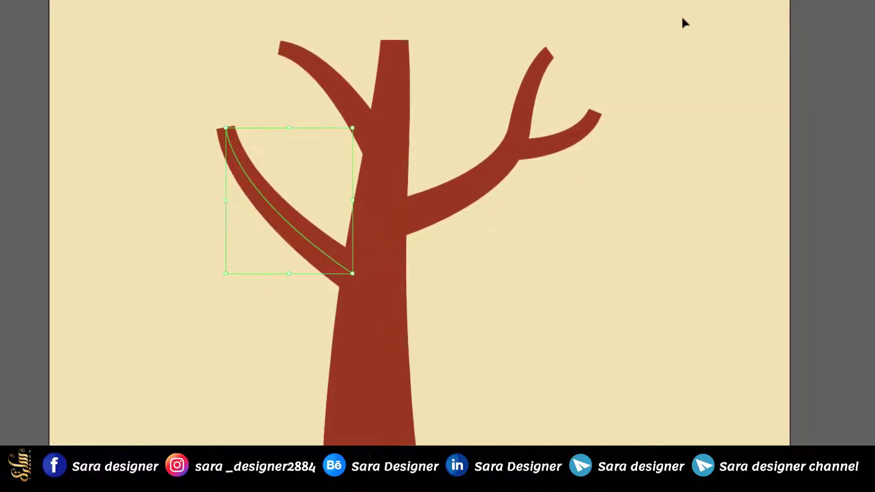
pyautogui.hotkey('ctrl', 'a')
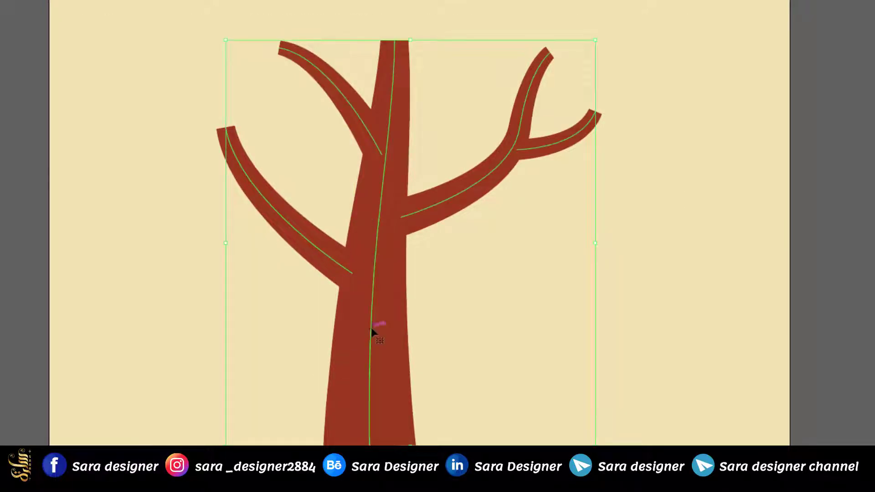
pyautogui.moveTo(596, 42); pyautogui.dragTo(517, 127)
pyautogui.moveTo(397, 308); pyautogui.dragTo(397, 256)
# - Lengthen the trunk downward by moving its base anchor point, and bend its lower part slightly to the left with the direction handle
pyautogui.scroll(2, 351, 303)
pyautogui.click(161, 212)
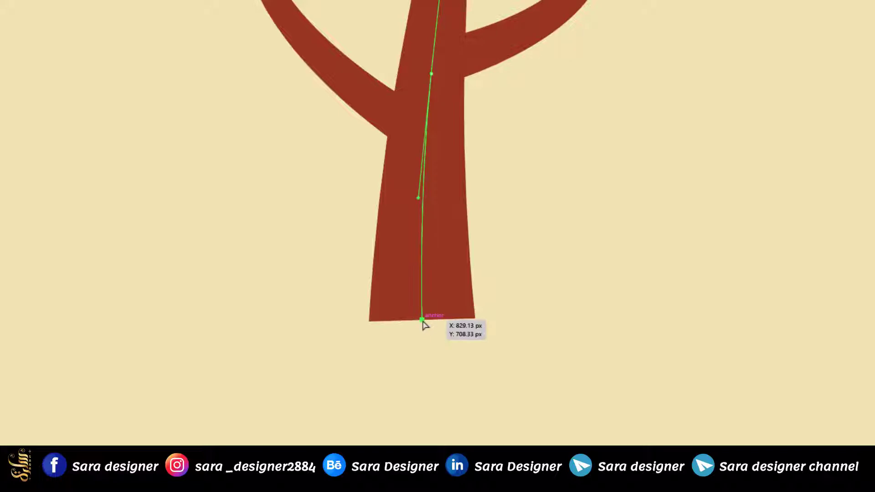
pyautogui.moveTo(422, 327); pyautogui.dragTo(420, 476)
pyautogui.scroll(-3, 419, 476)
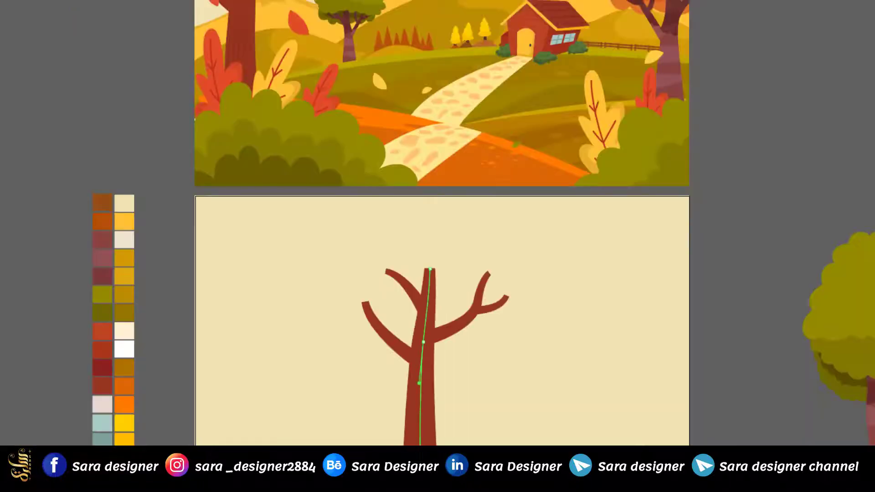
pyautogui.scroll(-1, 420, 490)
pyautogui.scroll(2, 419, 491)
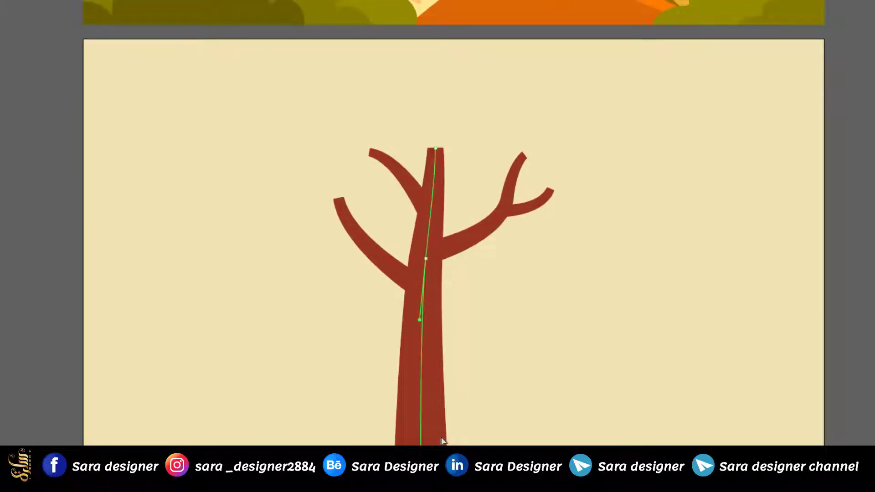
pyautogui.scroll(3, 430, 373)
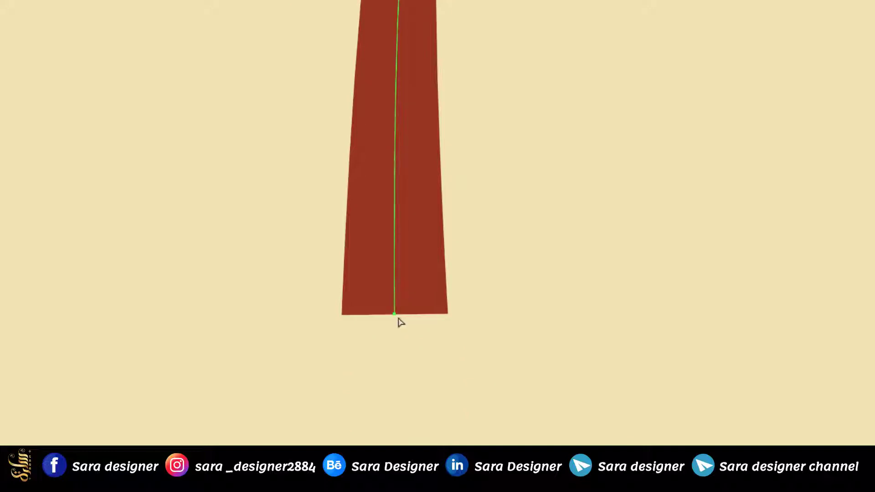
pyautogui.moveTo(394, 315); pyautogui.dragTo(394, 375)
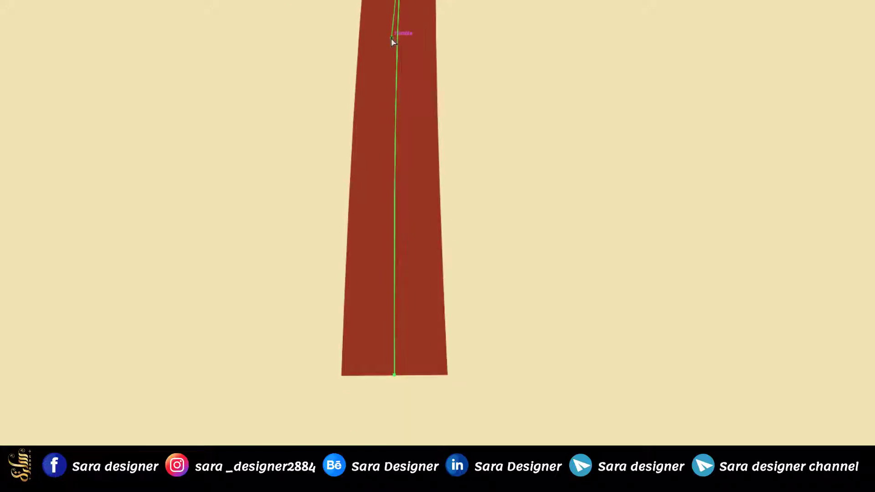
pyautogui.moveTo(391, 38); pyautogui.dragTo(382, 37)
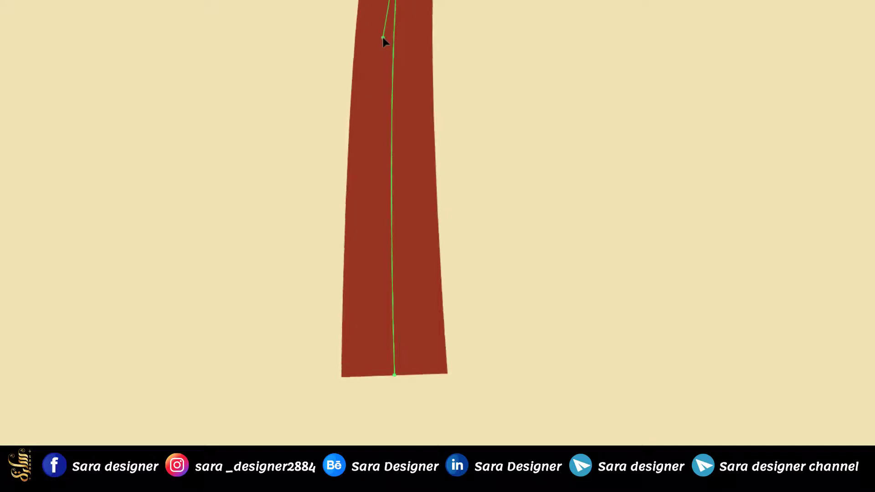
pyautogui.scroll(-3, 472, 359)
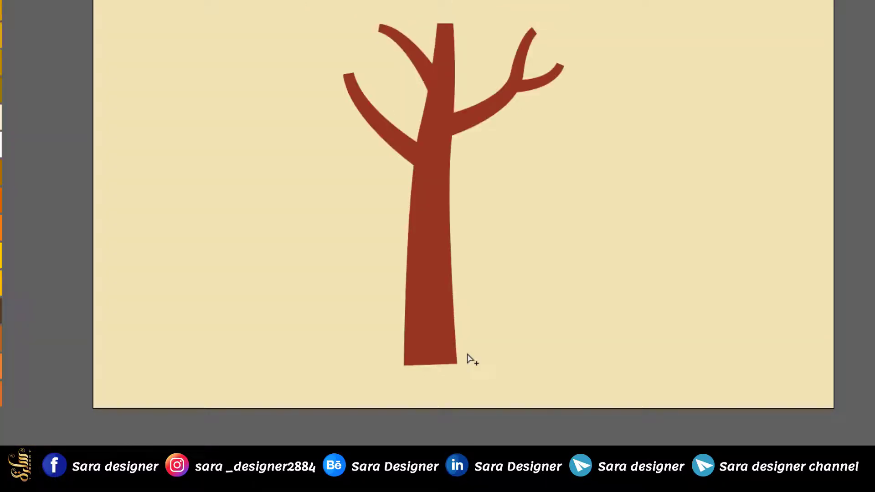
# - Raise the trunk's top anchor point to extend it above the branches, and adjust the middle anchor's handle to smooth its curve
pyautogui.scroll(4, 483, 123)
pyautogui.moveTo(310, 240); pyautogui.dragTo(310, 240)
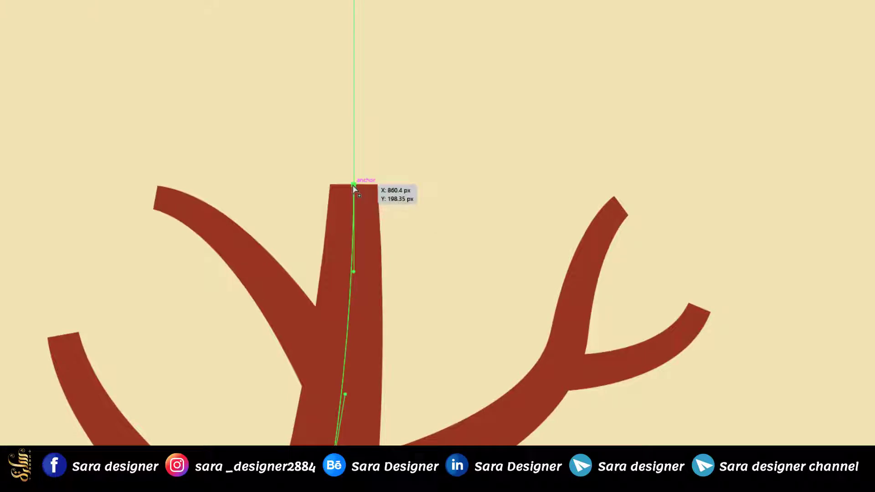
pyautogui.moveTo(354, 185); pyautogui.dragTo(358, 78)
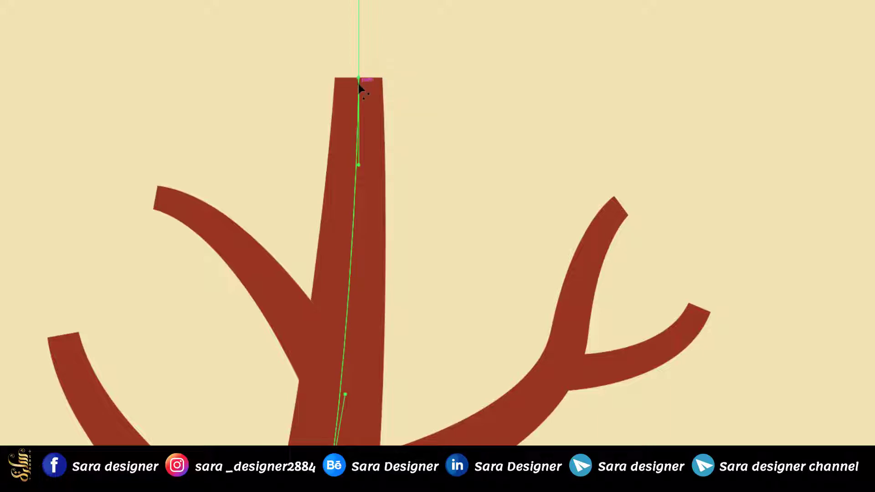
pyautogui.moveTo(348, 396); pyautogui.dragTo(351, 395)
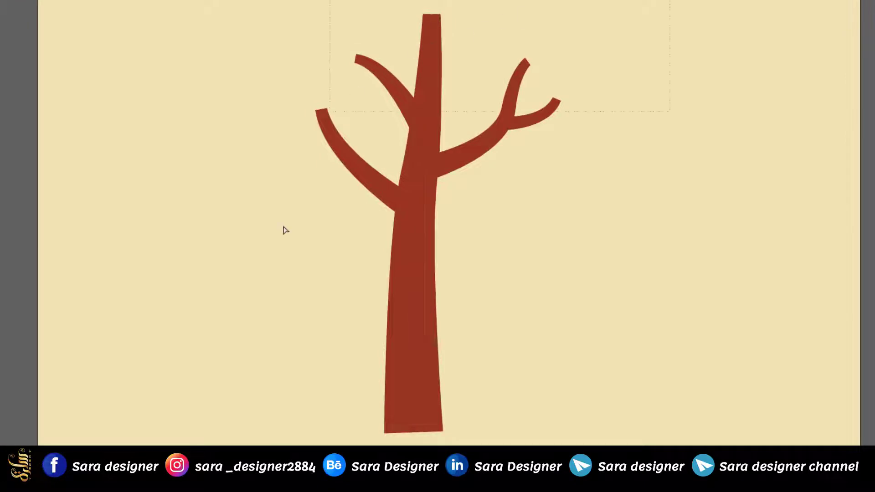
# - Expand the appearance of all trunk and branch strokes, unite them into one shape with Pathfinder, and deselect it
pyautogui.hotkey('ctrl', 'a')
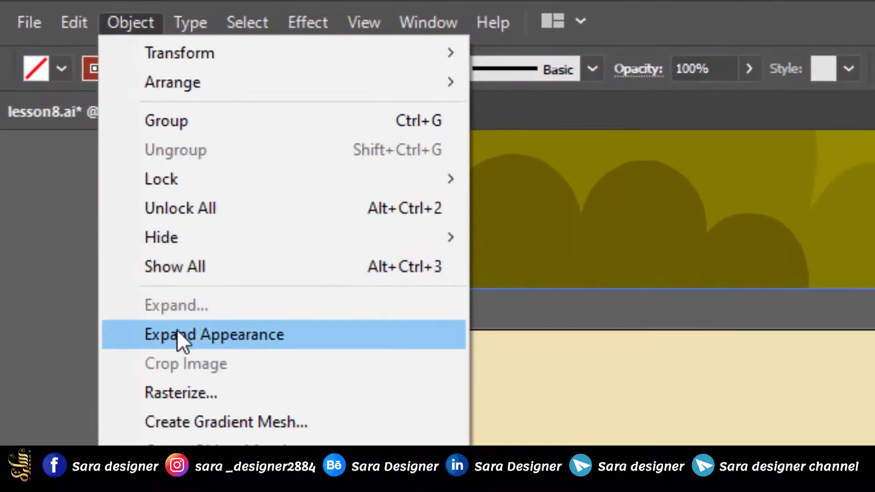
pyautogui.click(177, 329)
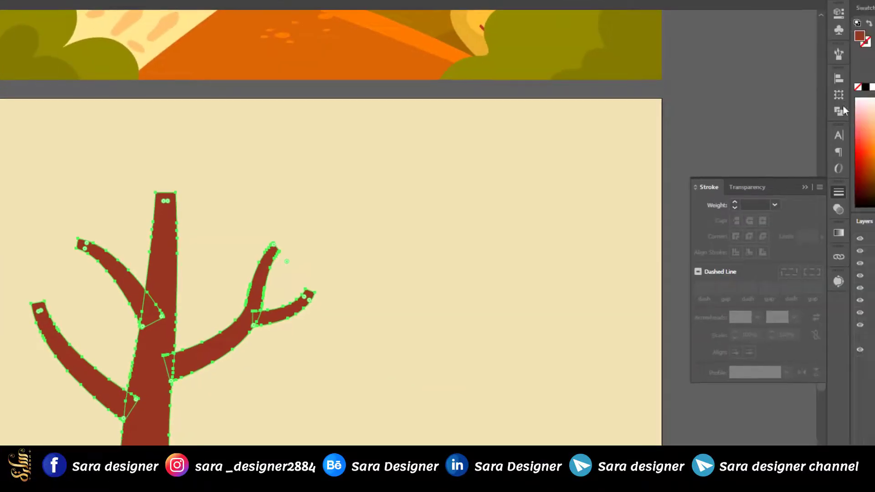
pyautogui.click(839, 112)
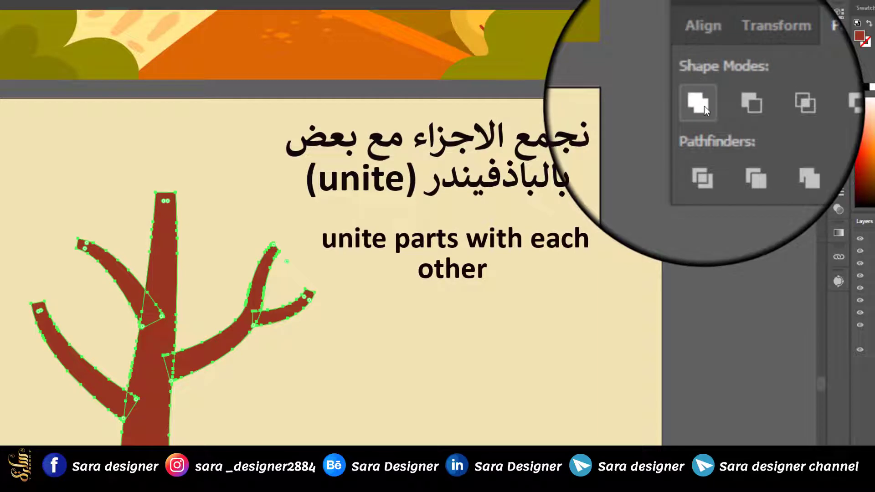
pyautogui.click(704, 106)
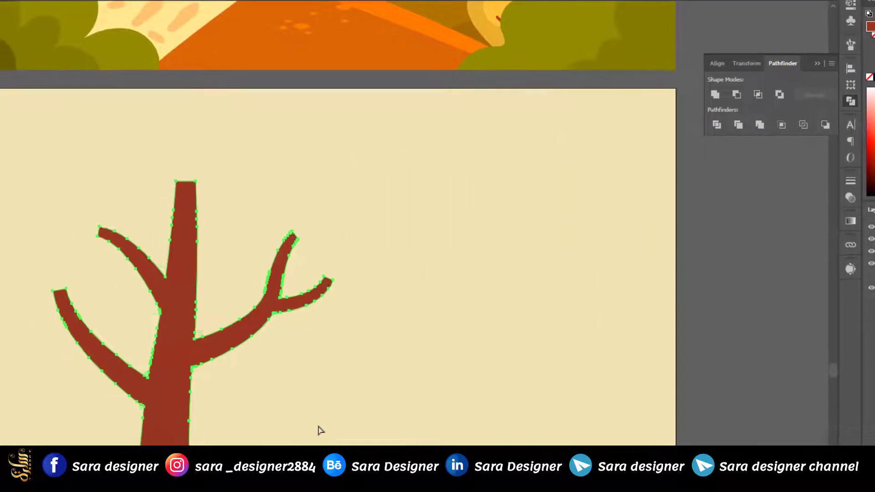
pyautogui.click(319, 430)
# - Draw a slightly curved path about 824 px long with the Pen tool, from the trunk's top centre down to its base
pyautogui.scroll(-2, 304, 426)
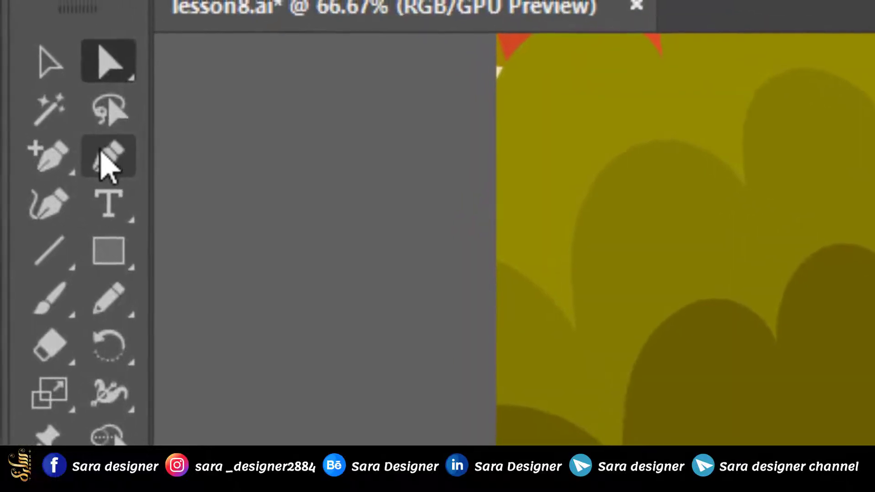
pyautogui.click(32, 42)
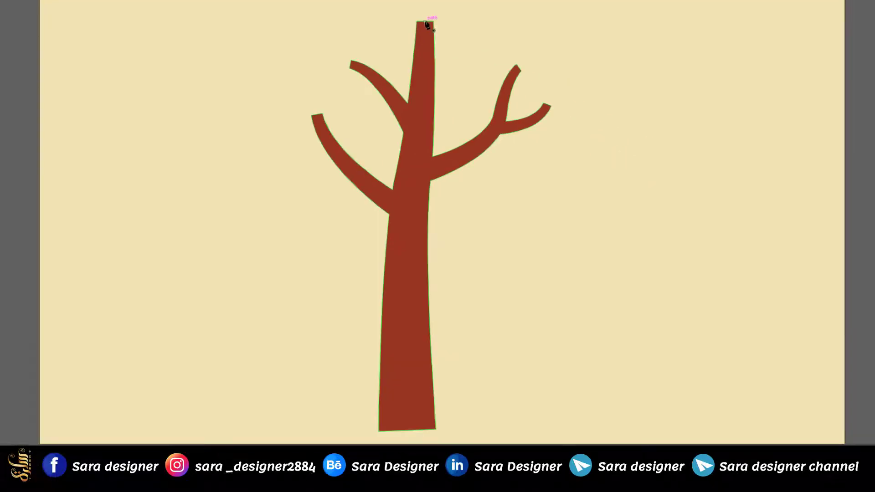
pyautogui.click(425, 22)
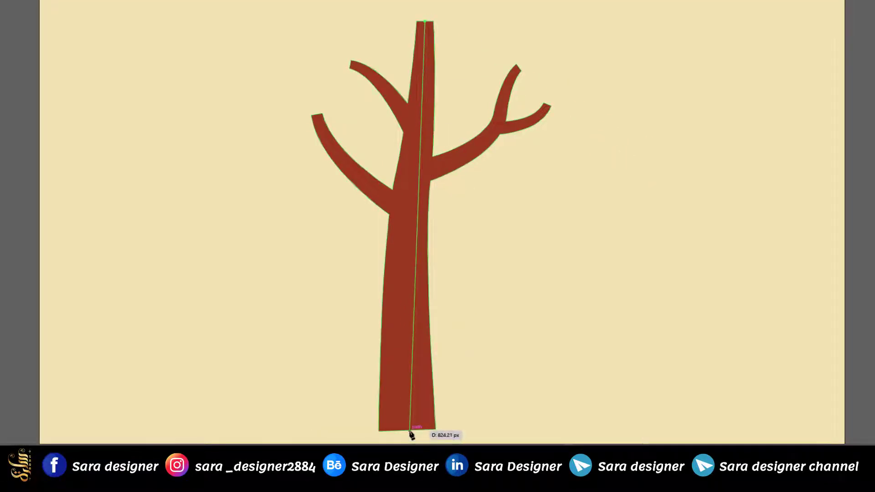
pyautogui.moveTo(409, 431); pyautogui.dragTo(427, 406)
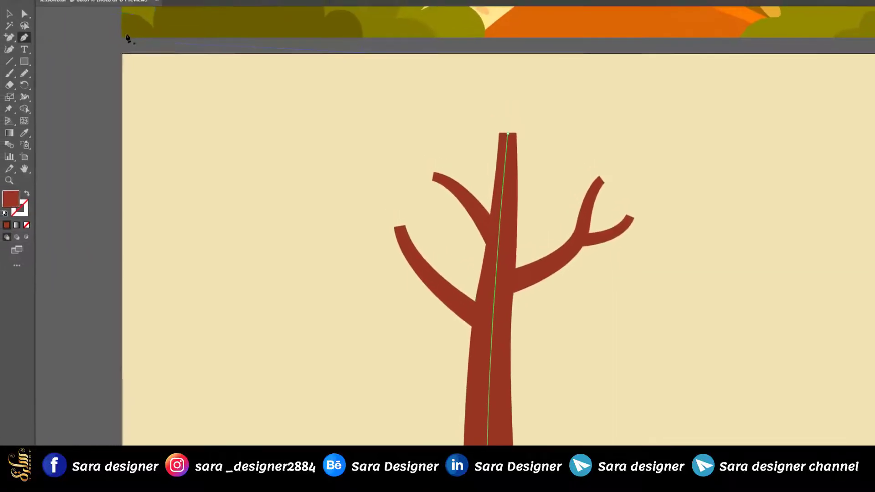
# - Give the trunk's centre path no fill and a pale pink stroke sampled from the palette swatch
pyautogui.click(13, 21)
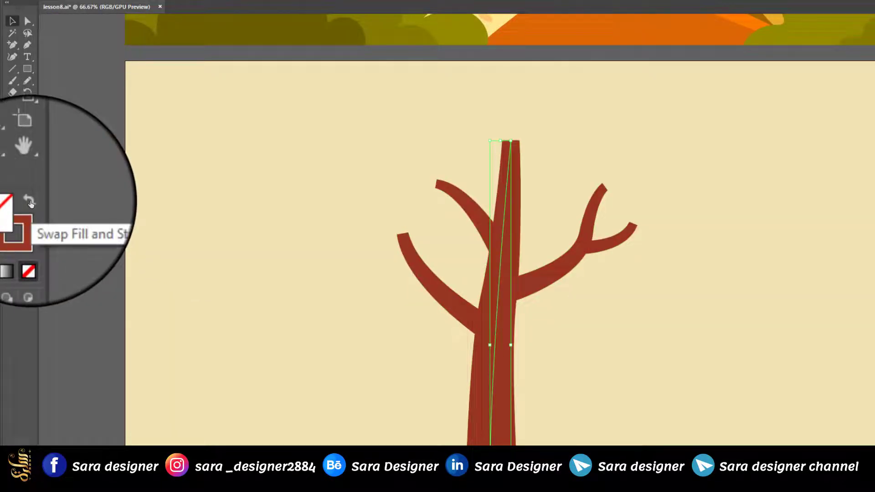
pyautogui.click(29, 202)
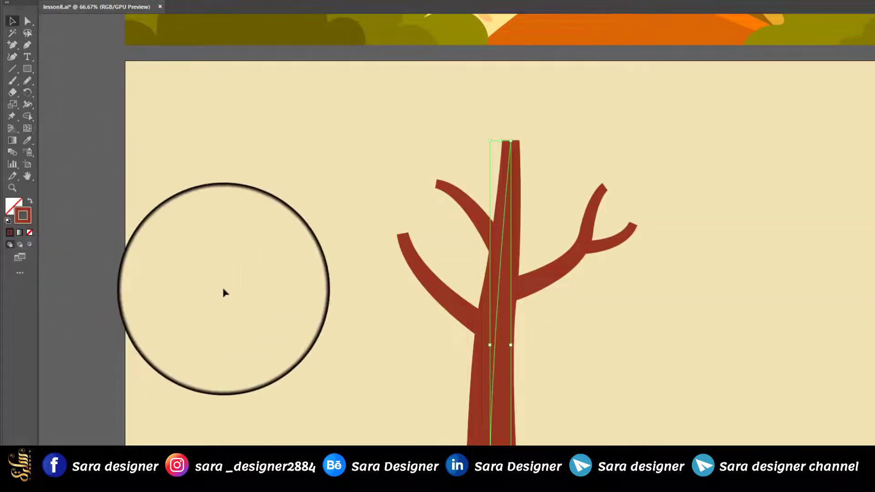
pyautogui.hotkey('ctrl', '-')
pyautogui.hotkey('ctrl', '-')
pyautogui.hotkey('ctrl', '+')
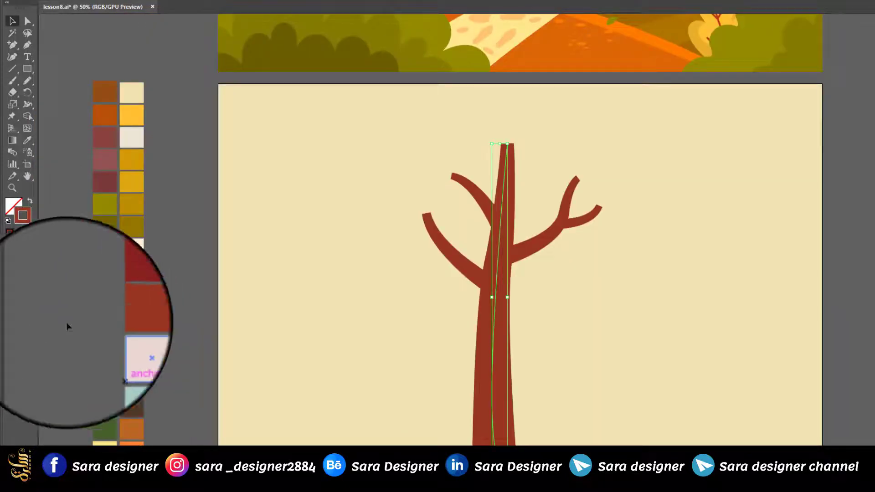
pyautogui.click(28, 141)
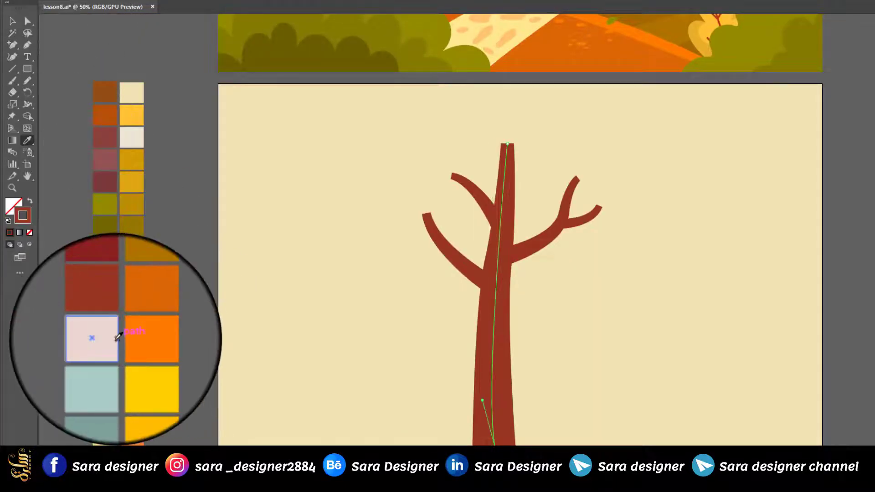
pyautogui.click(113, 337)
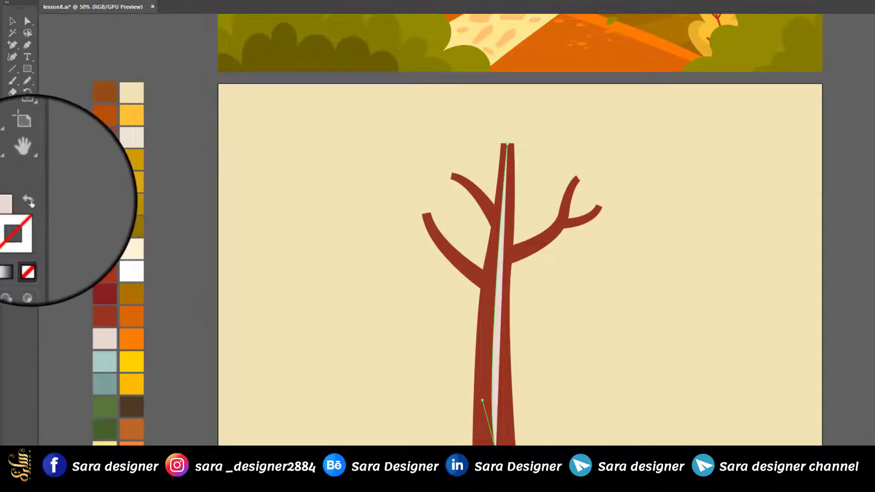
pyautogui.click(30, 202)
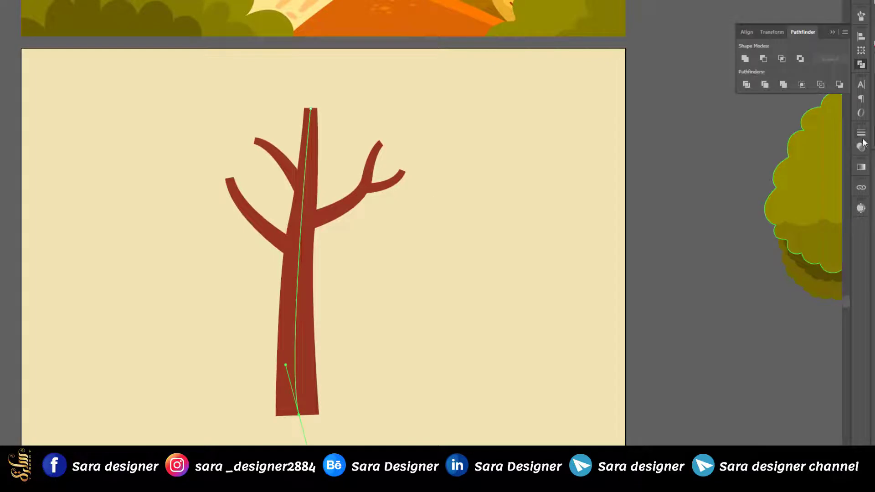
# - Set the centre path's stroke weight to 4 pt
pyautogui.click(861, 132)
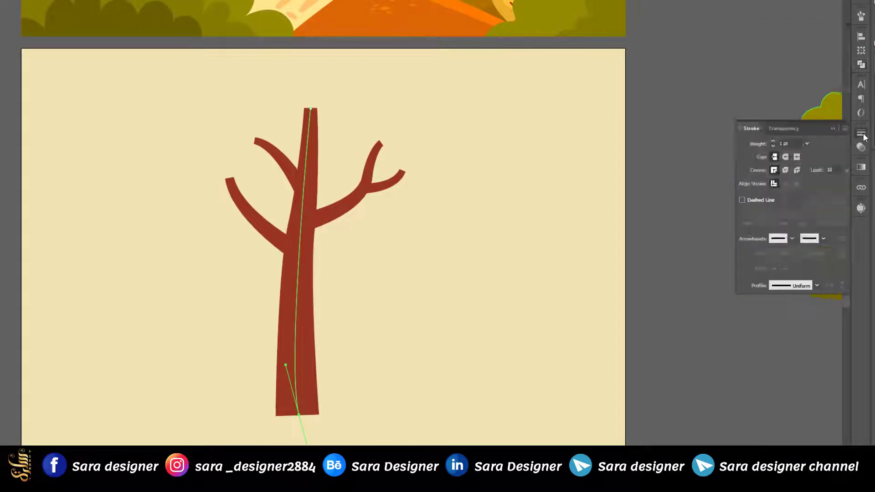
pyautogui.click(786, 143)
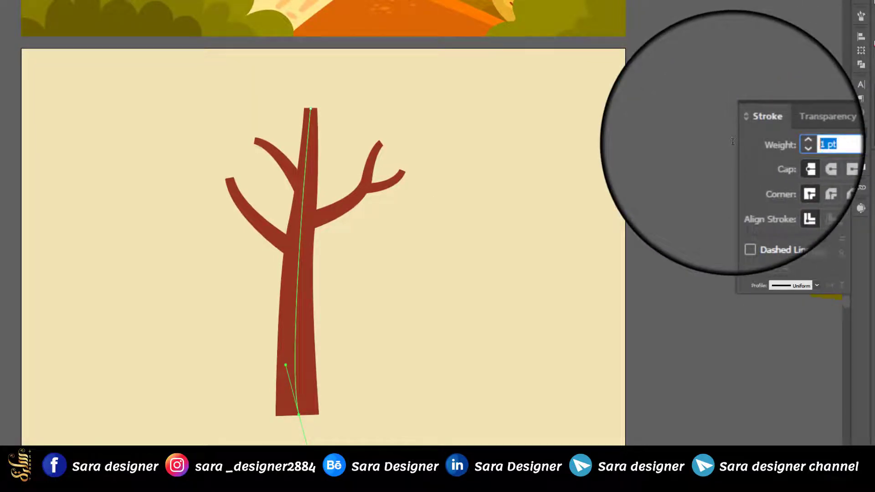
pyautogui.write('4')
pyautogui.press('Return')
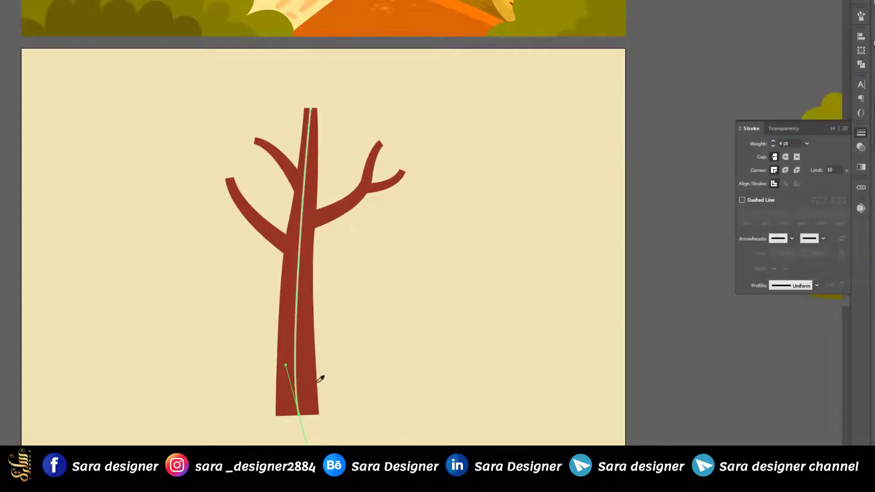
# - Set the centre path's blend mode to Multiply
pyautogui.scroll(2, 314, 377)
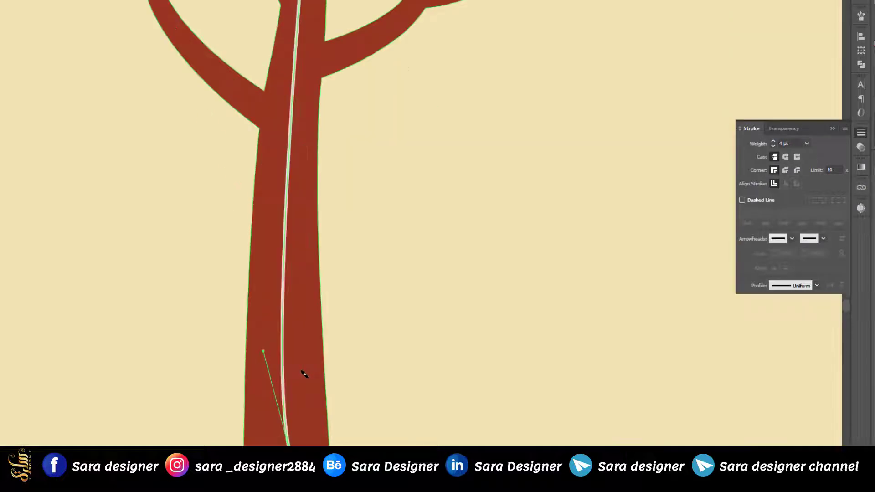
pyautogui.click(861, 148)
pyautogui.click(781, 143)
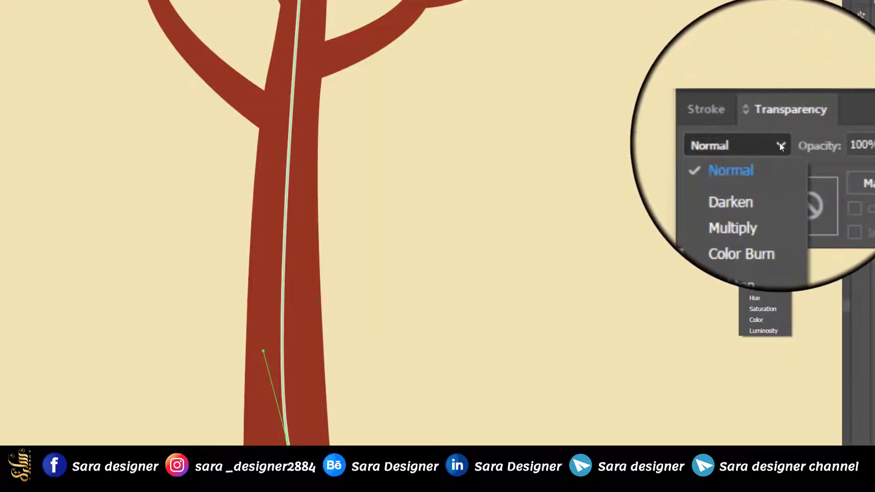
pyautogui.click(756, 178)
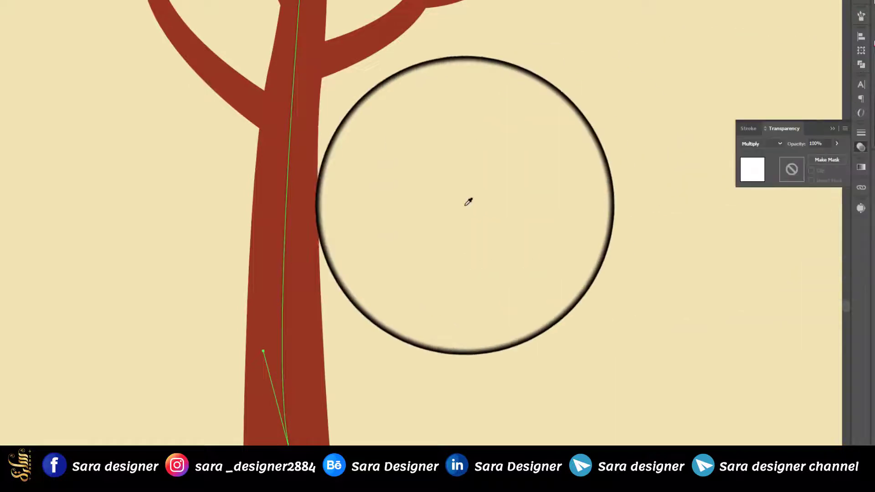
pyautogui.scroll(2, 337, 228)
pyautogui.scroll(1, 337, 229)
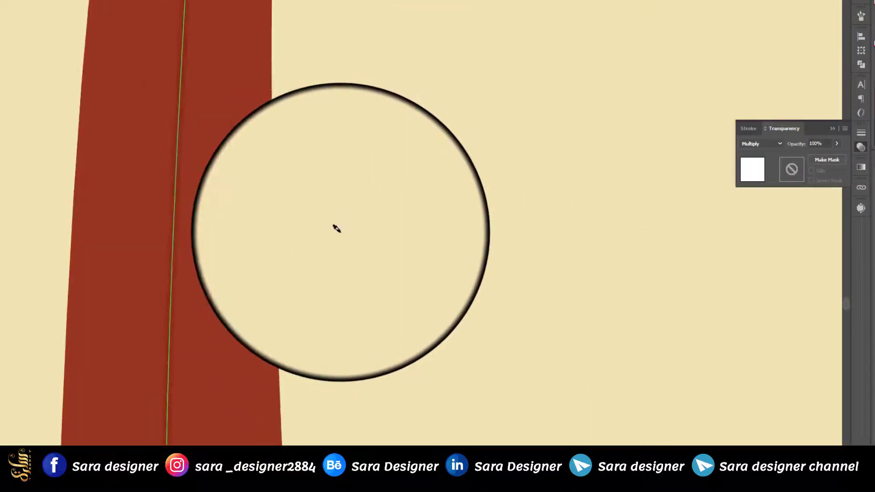
# - Set the trunk's centre path stroke weight to 5 pt
pyautogui.scroll(-2, 336, 229)
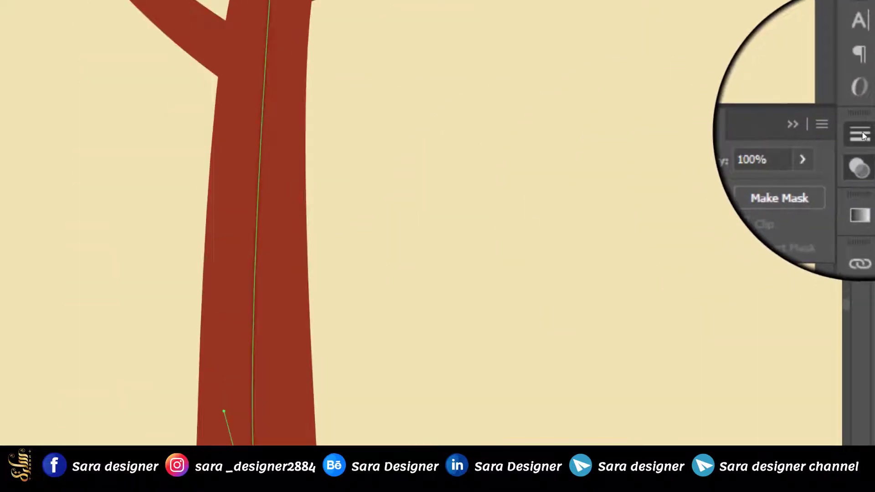
pyautogui.click(849, 117)
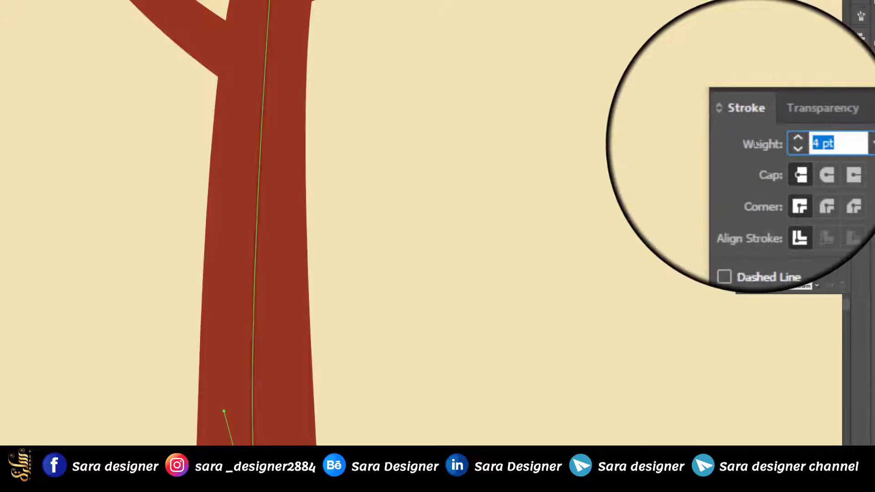
pyautogui.write('5')
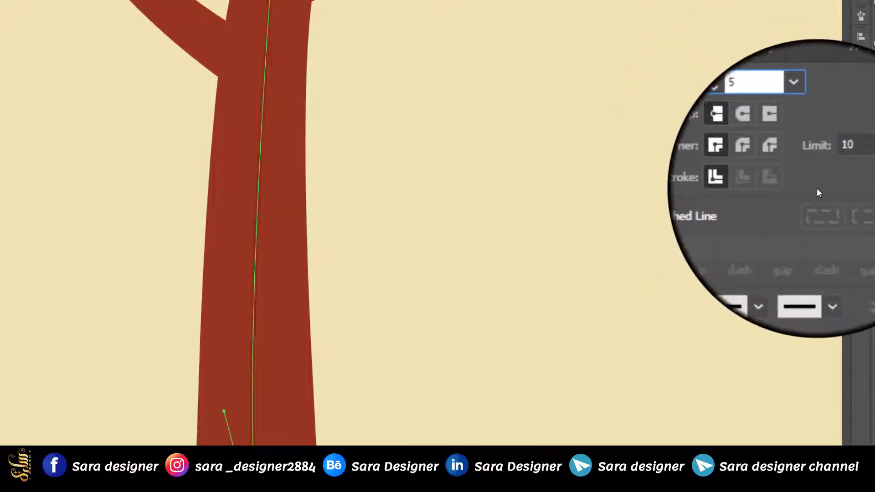
pyautogui.press('Return')
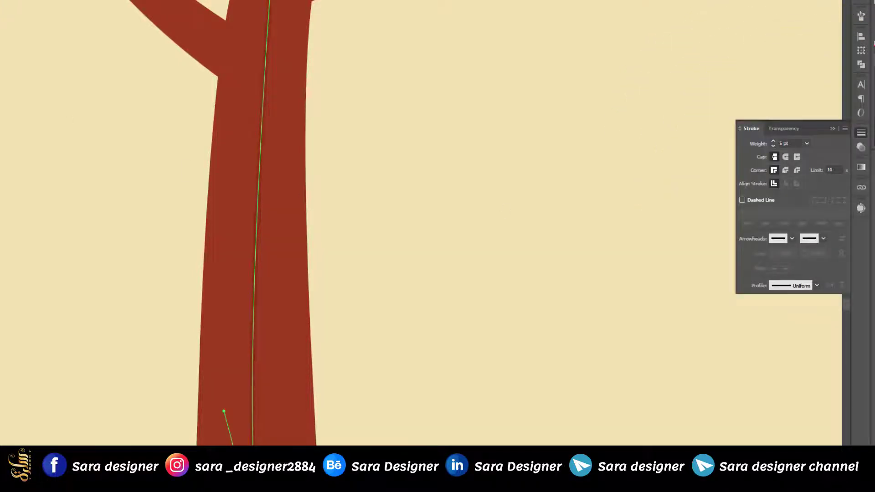
pyautogui.press('v')
pyautogui.click(363, 195)
pyautogui.scroll(-5, 324, 288)
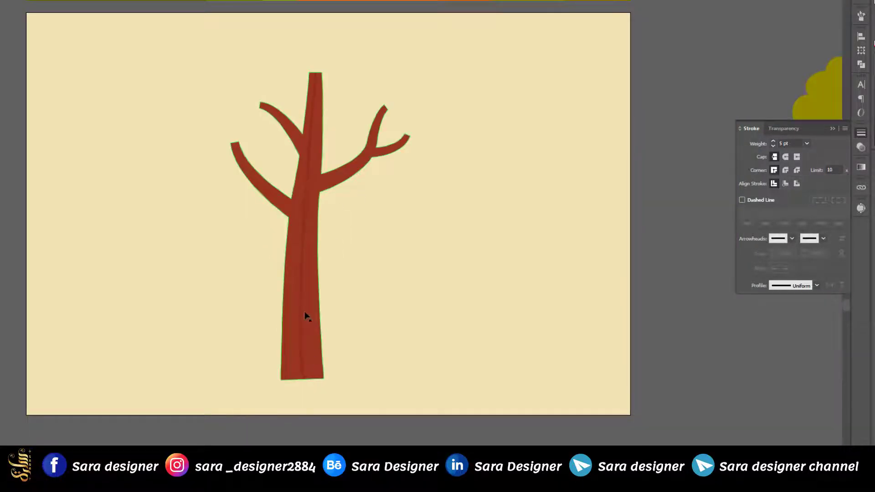
# - Duplicate the trunk's centre path twice, placing one copy to its right and one to its left along the trunk
pyautogui.scroll(3, 307, 273)
pyautogui.click(300, 257)
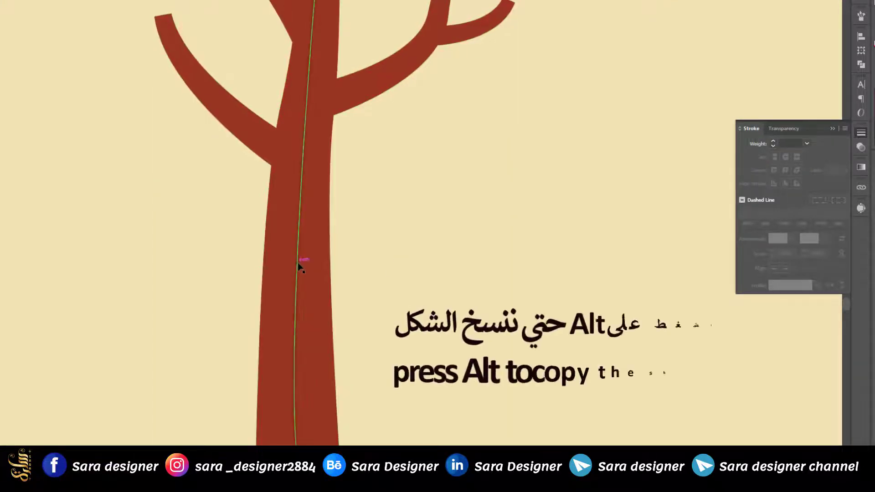
pyautogui.click(298, 264)
pyautogui.moveTo(298, 265); pyautogui.dragTo(310, 265)
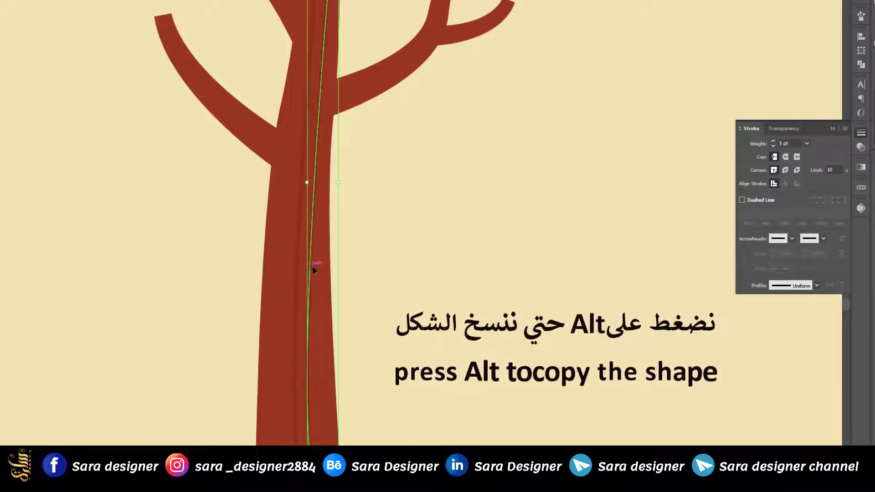
pyautogui.moveTo(309, 267); pyautogui.dragTo(273, 277)
pyautogui.click(395, 324)
pyautogui.scroll(-3, 357, 321)
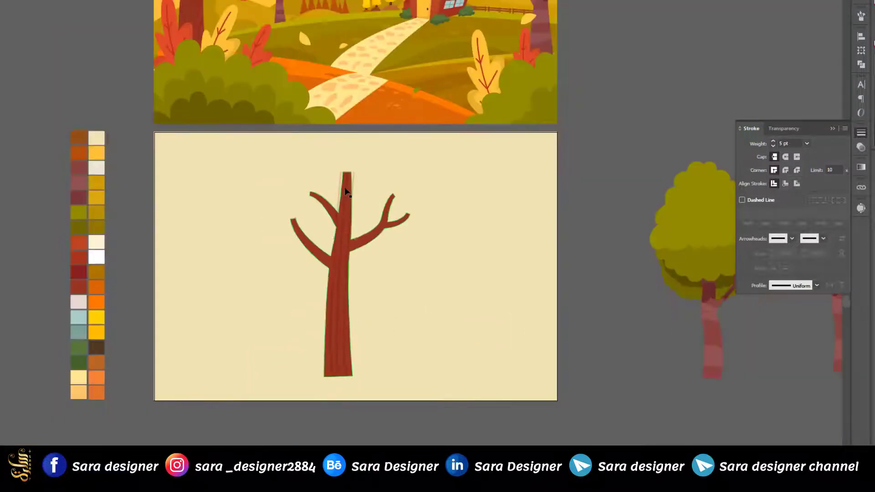
# - Move the top anchor points of the right and left copied paths inward so both lines end within the trunk's top edge
pyautogui.scroll(3, 345, 185)
pyautogui.click(5, 60)
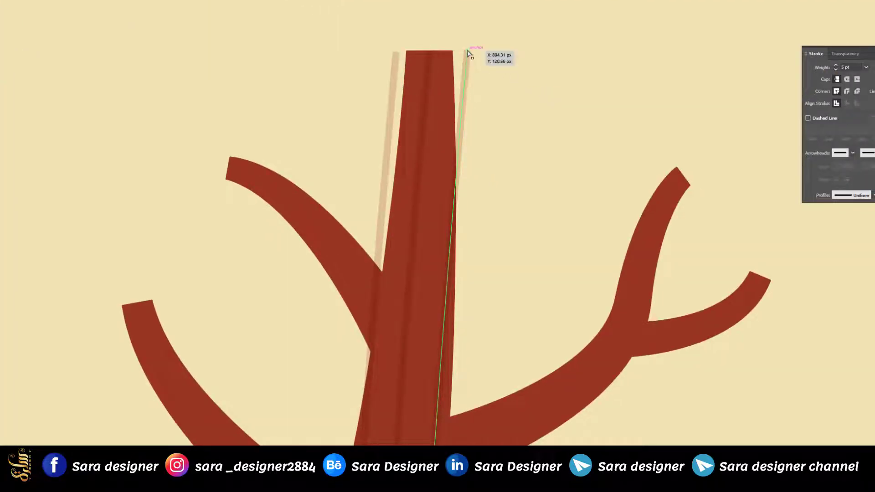
pyautogui.moveTo(468, 53); pyautogui.dragTo(443, 51)
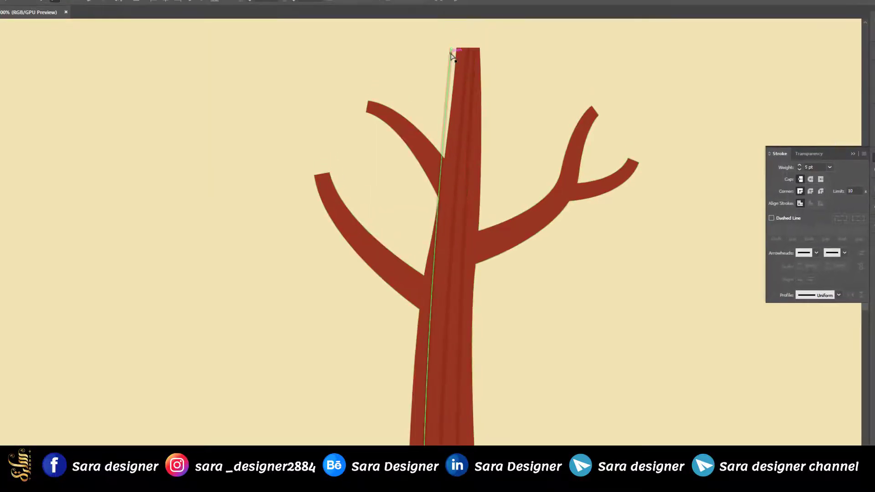
pyautogui.moveTo(454, 50); pyautogui.dragTo(461, 50)
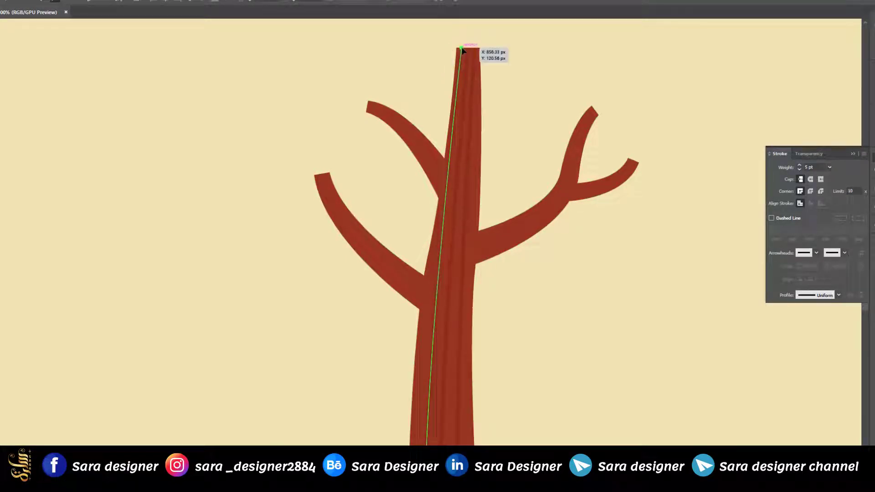
pyautogui.click(566, 375)
pyautogui.scroll(-3, 560, 367)
pyautogui.scroll(1, 558, 458)
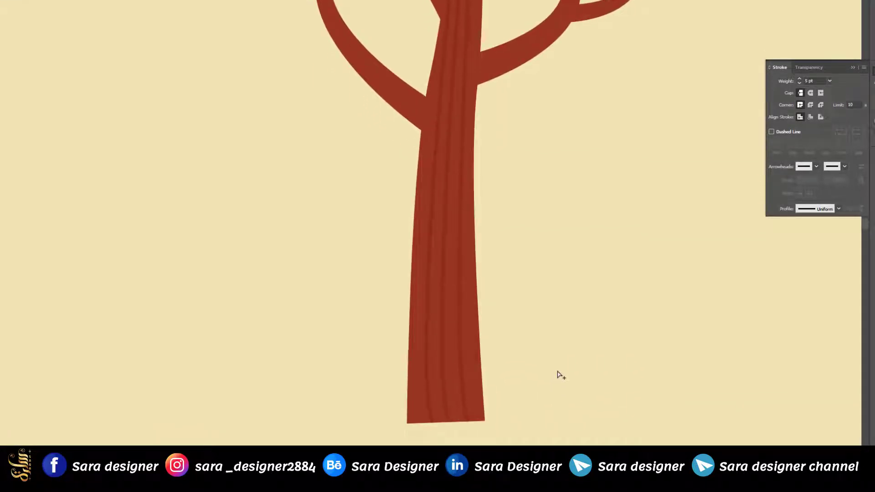
# - Shift the rightmost grain line slightly closer to the trunk's right edge
pyautogui.click(461, 176)
pyautogui.moveTo(445, 333); pyautogui.dragTo(465, 330)
pyautogui.click(529, 299)
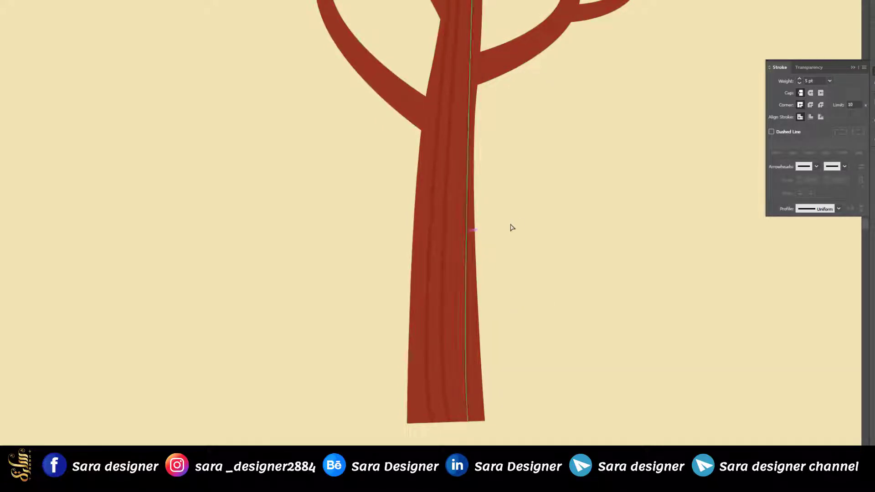
pyautogui.scroll(-5, 508, 286)
pyautogui.scroll(6, 524, 205)
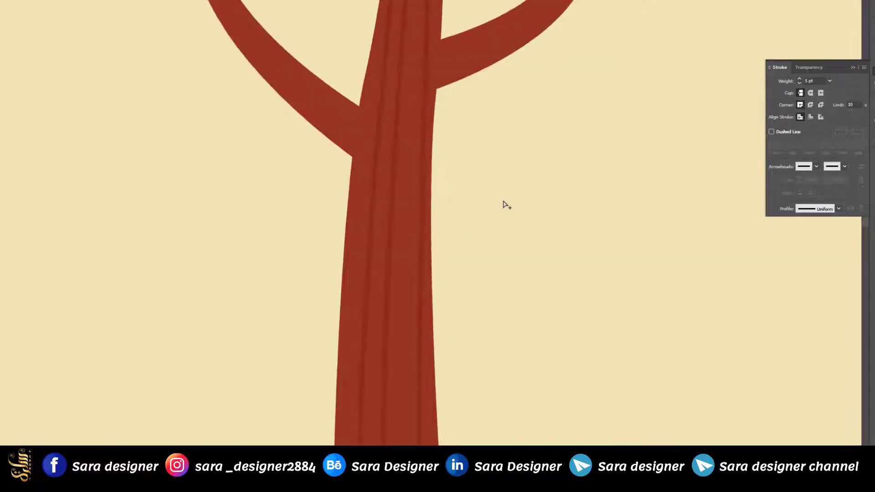
# - Select all three grain lines on the trunk and set their stroke weight to 4 pt
pyautogui.click(423, 200)
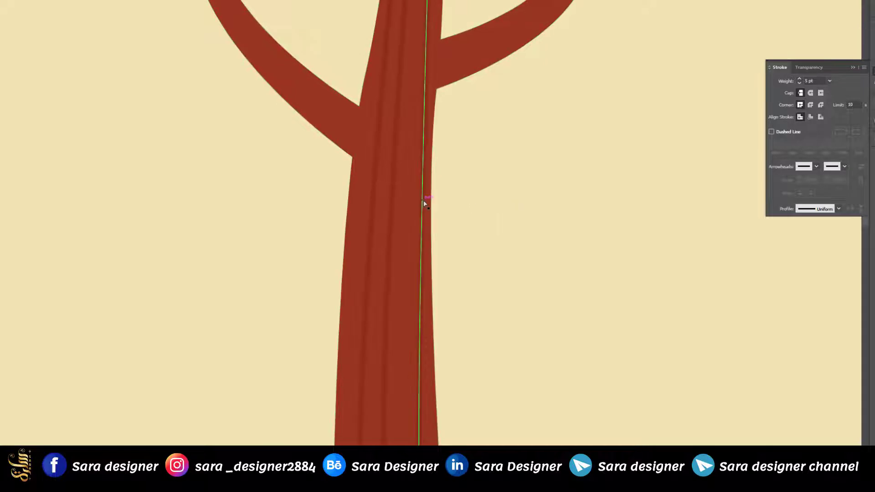
pyautogui.keyDown('shift'); pyautogui.click(390, 205); pyautogui.keyUp('shift')
pyautogui.keyDown('shift'); pyautogui.click(376, 205); pyautogui.keyUp('shift')
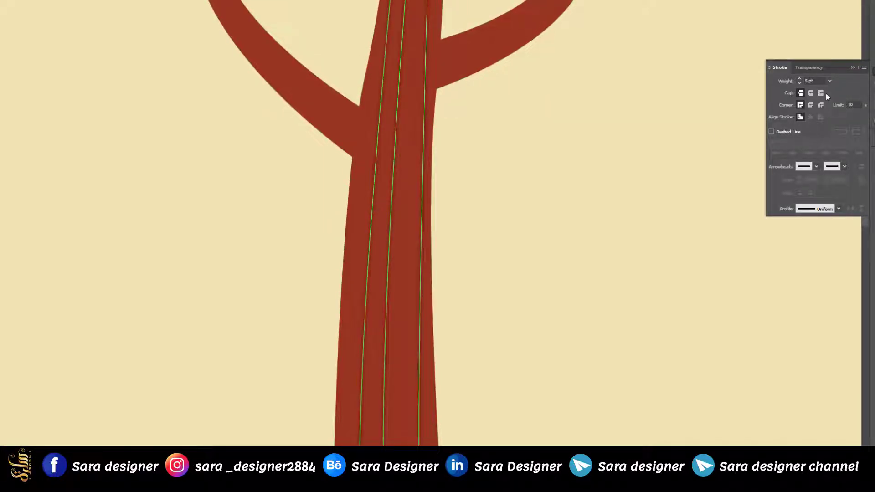
pyautogui.click(820, 80)
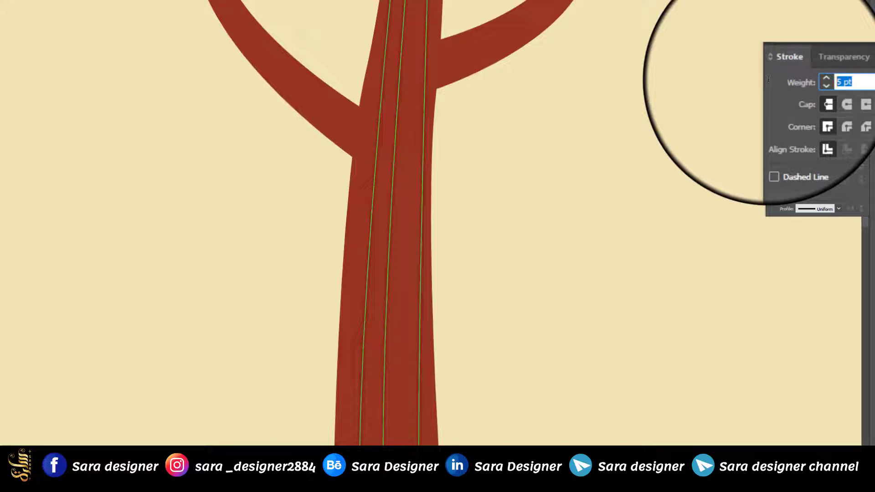
pyautogui.write('4')
pyautogui.press('Return')
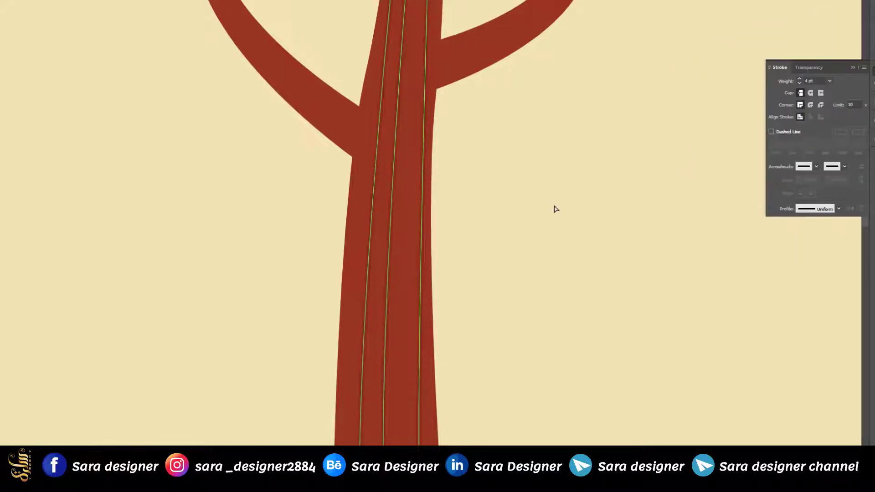
pyautogui.click(556, 218)
pyautogui.scroll(-2, 456, 214)
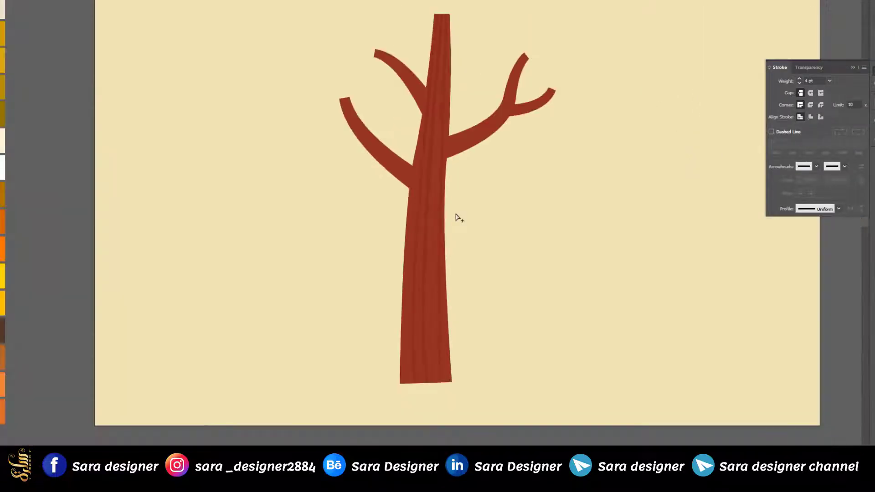
# - Draw a narrow closed half-oval knot freehand between the trunk's centre and right grain lines, with a 2 pt stroke
pyautogui.scroll(1, 470, 302)
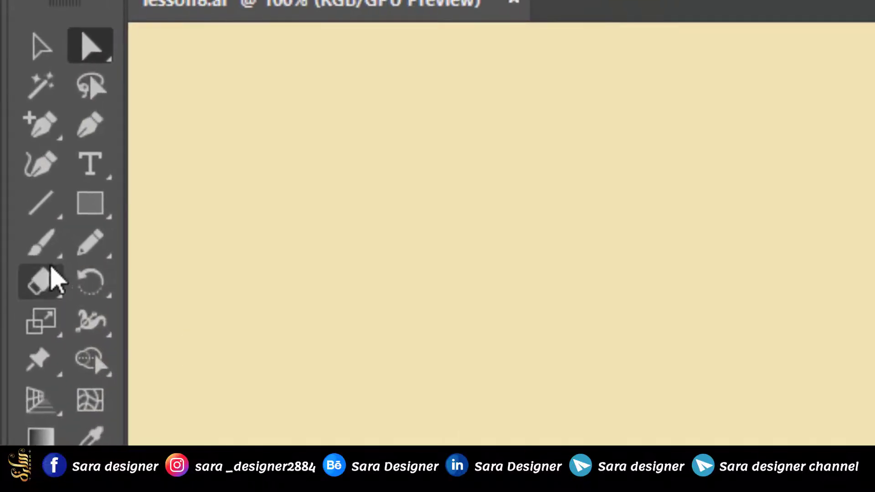
pyautogui.click(60, 188)
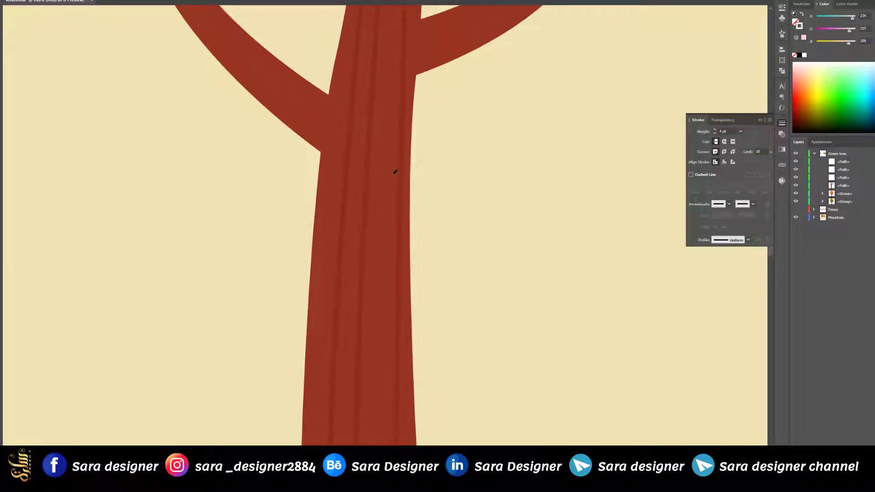
pyautogui.moveTo(383, 150)
pyautogui.mouseDown()
pyautogui.moveTo(385, 208)
pyautogui.moveTo(395, 167)
pyautogui.mouseUp()
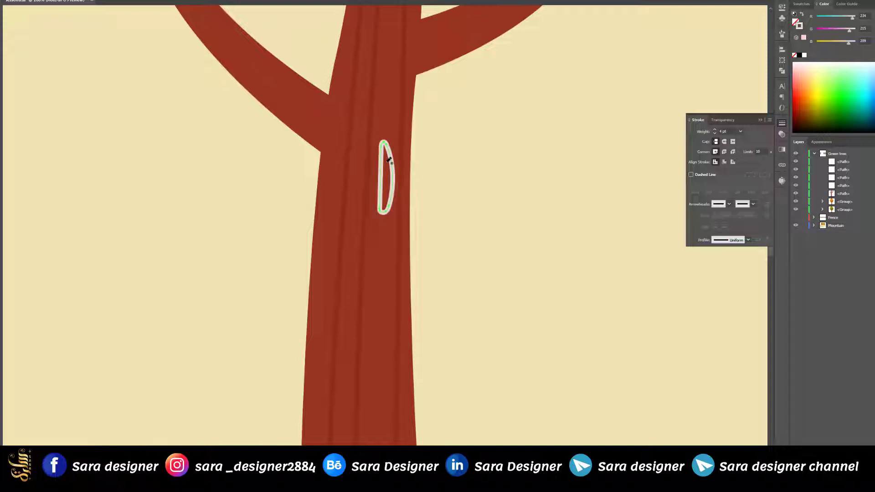
pyautogui.doubleClick(724, 132)
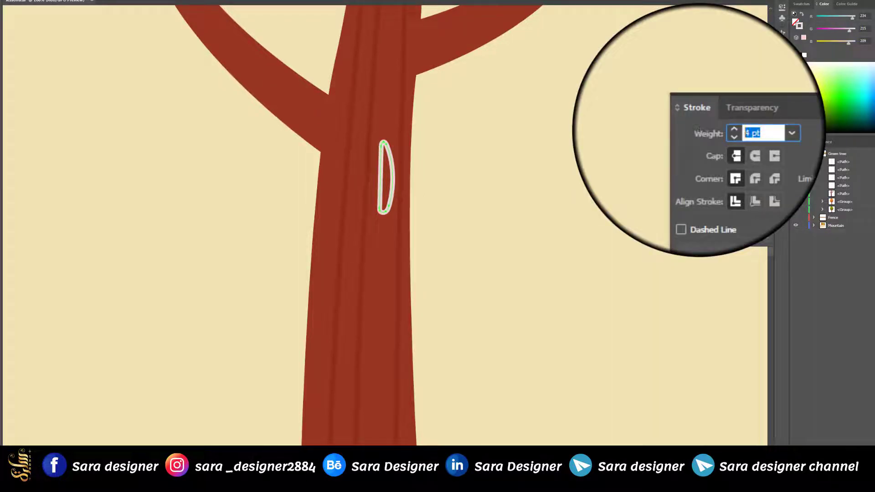
pyautogui.write('2')
pyautogui.press('Return')
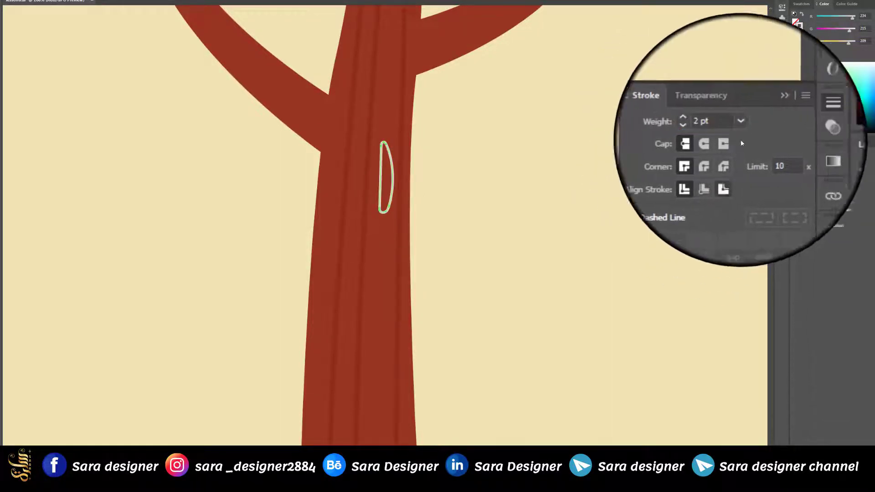
# - Set the knot outline's blend mode to Multiply and deselect it
pyautogui.click(701, 95)
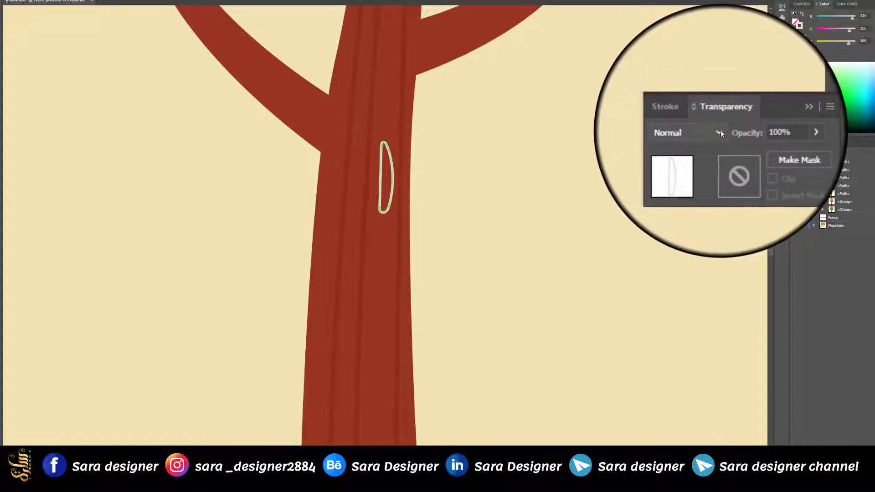
pyautogui.click(720, 131)
pyautogui.click(703, 158)
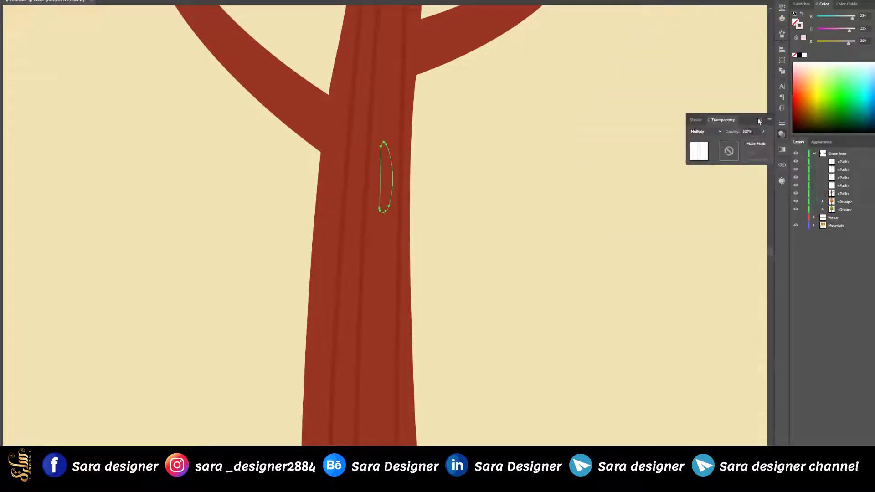
pyautogui.click(759, 121)
pyautogui.press('v')
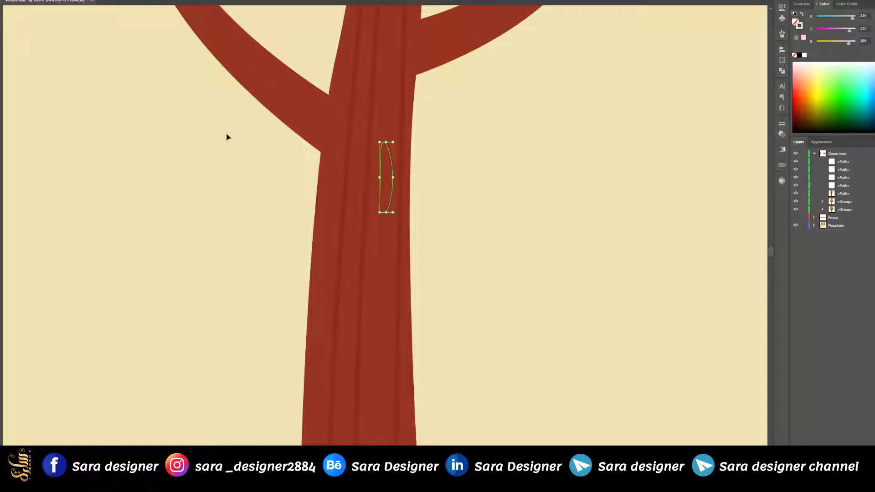
pyautogui.click(461, 213)
pyautogui.scroll(2, 393, 196)
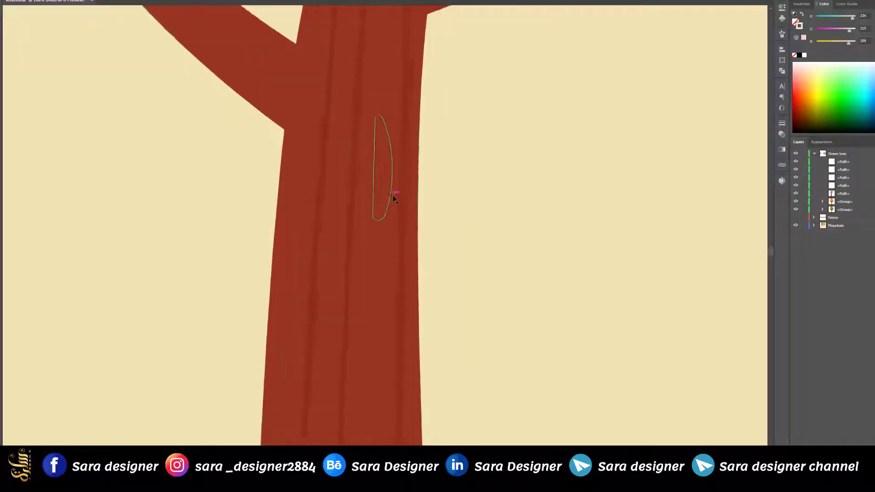
# - Paste a copy of the knot outline in front and scale it down to about half size around its centre
pyautogui.click(392, 195)
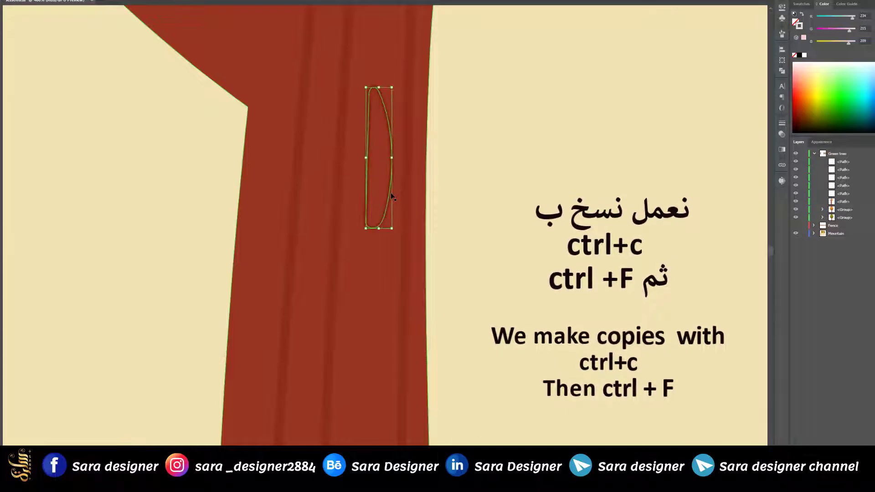
pyautogui.hotkey('ctrl', 'c')
pyautogui.hotkey('ctrl', 'f')
pyautogui.moveTo(392, 87)
pyautogui.mouseDown()
pyautogui.moveTo(401, 85)
pyautogui.moveTo(386, 97)
pyautogui.mouseUp()
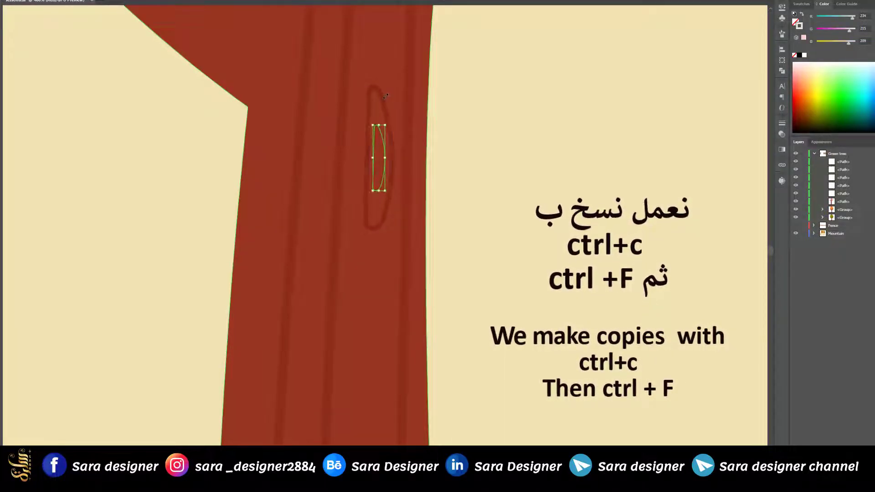
pyautogui.click(449, 148)
pyautogui.scroll(-1, 438, 222)
pyautogui.scroll(-4, 438, 221)
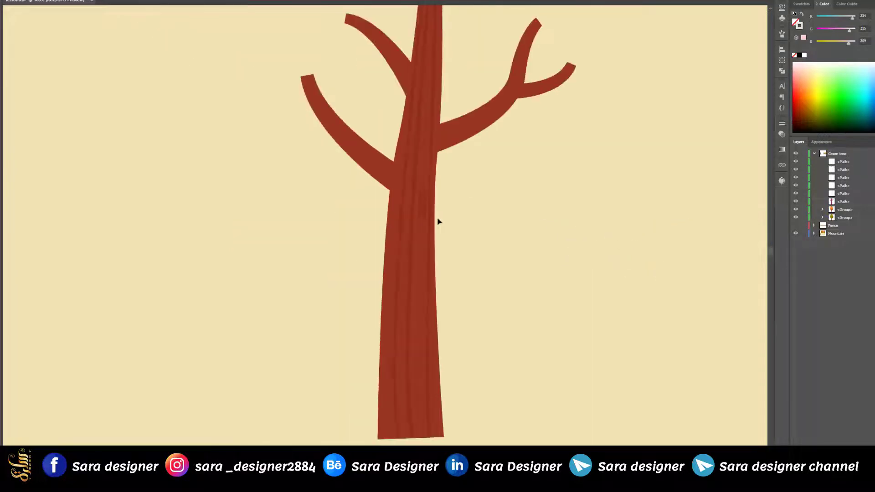
pyautogui.scroll(1, 438, 240)
pyautogui.scroll(-4, 438, 239)
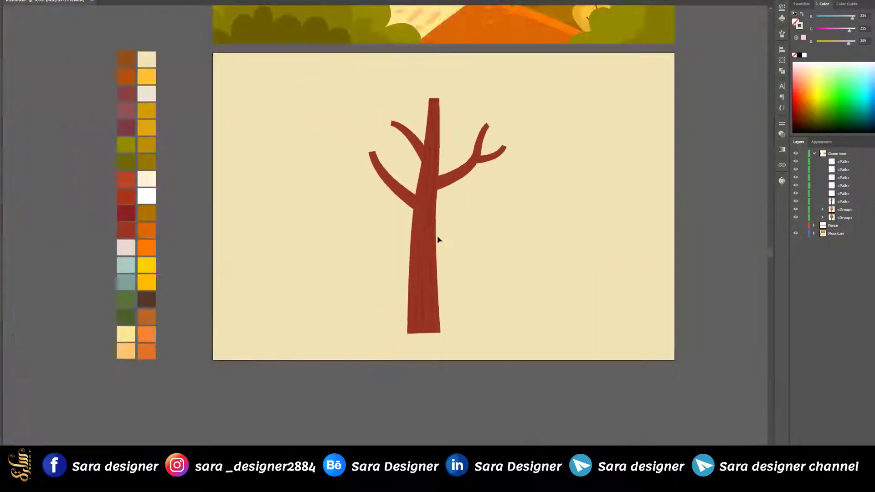
# - Scale up the outer half-oval knot outline on the trunk slightly around its centre
pyautogui.moveTo(437, 139); pyautogui.dragTo(421, 204)
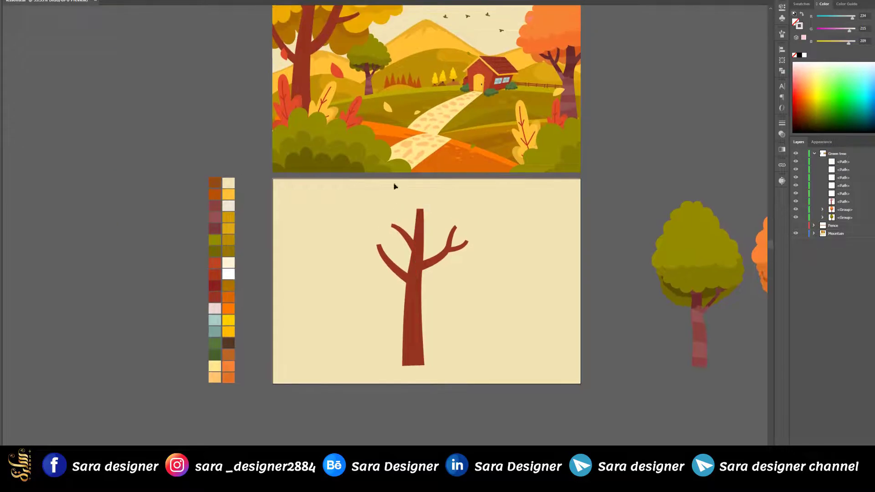
pyautogui.scroll(3, 434, 319)
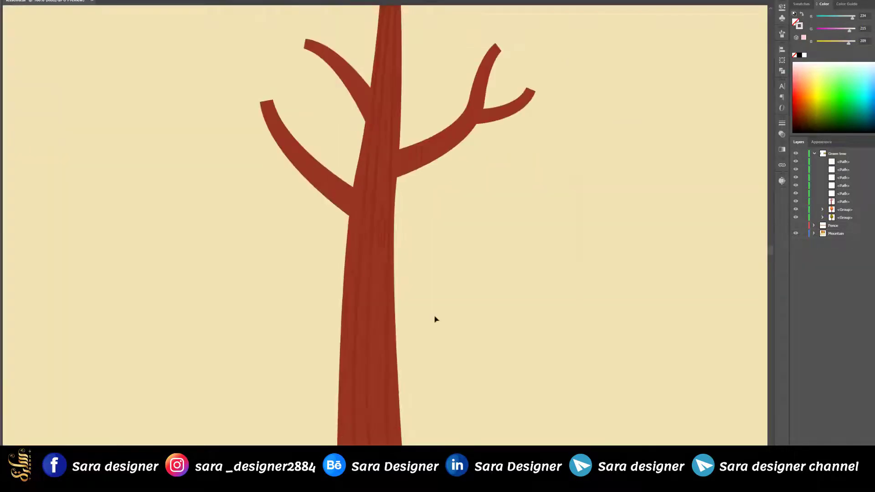
pyautogui.scroll(3, 387, 249)
pyautogui.click(348, 152)
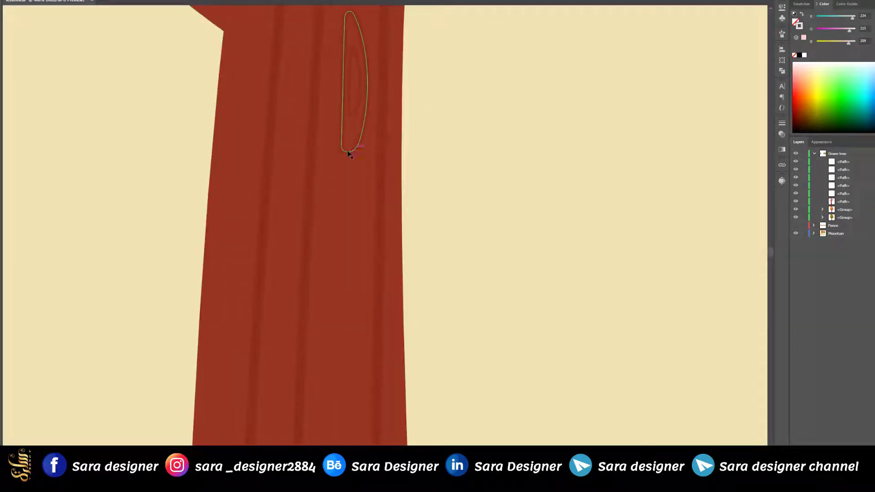
pyautogui.scroll(-1, 338, 194)
pyautogui.scroll(1, 360, 77)
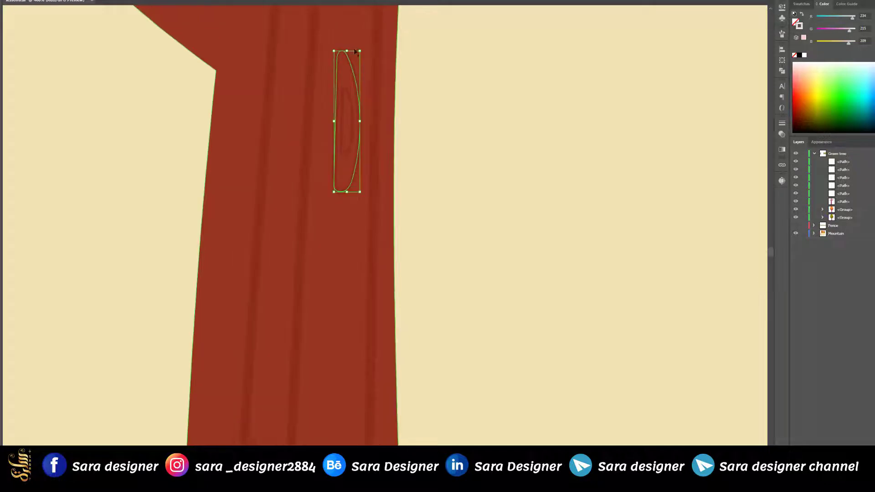
pyautogui.moveTo(360, 50); pyautogui.dragTo(378, 29)
# - Enlarge and lengthen the inner copy of the knot outline within the outer one, and deselect it
pyautogui.click(342, 152)
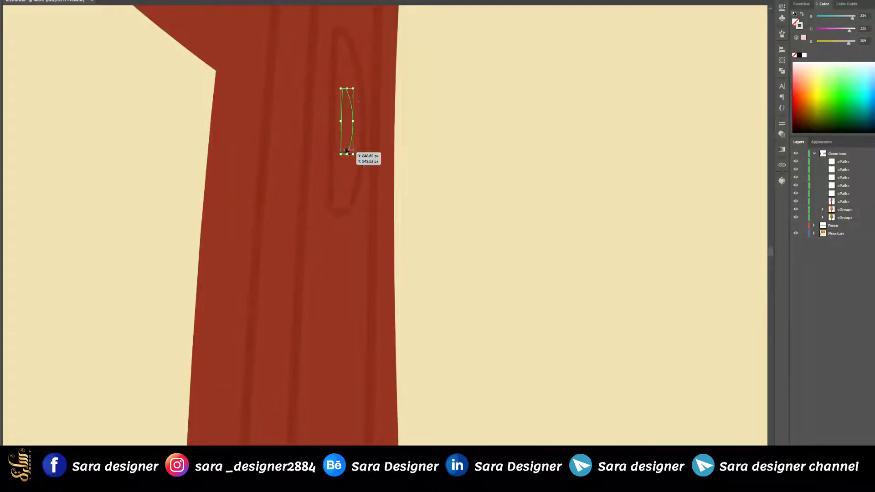
pyautogui.moveTo(355, 87); pyautogui.dragTo(376, 73)
pyautogui.moveTo(356, 167); pyautogui.dragTo(356, 183)
pyautogui.click(472, 192)
# - Draw a long, narrow closed knot freehand below the half-oval knot and set its blend mode to Multiply
pyautogui.keyDown('alt'); pyautogui.scroll(-5, 383, 207); pyautogui.keyUp('alt')
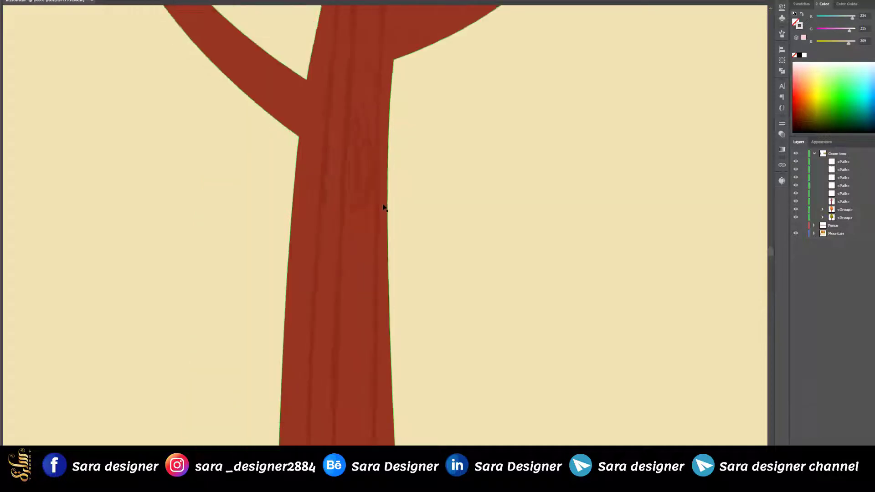
pyautogui.keyDown('alt'); pyautogui.scroll(-2, 384, 209); pyautogui.keyUp('alt')
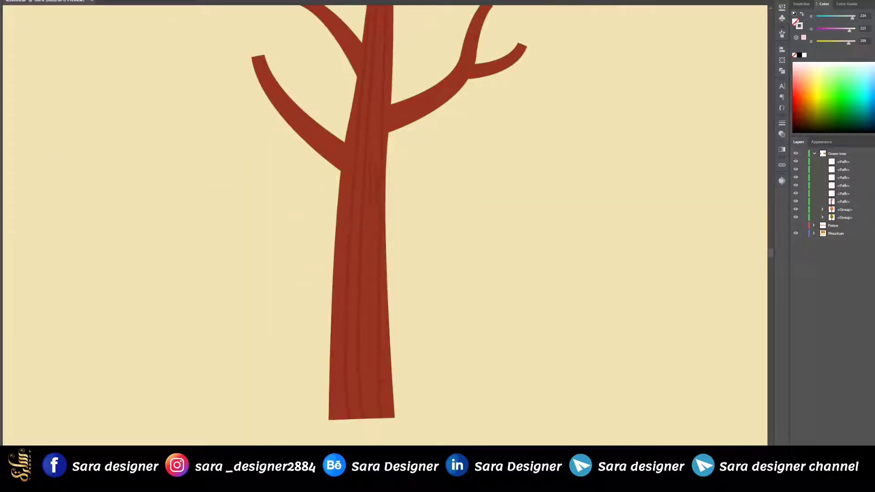
pyautogui.keyDown('alt'); pyautogui.scroll(2, 382, 292); pyautogui.keyUp('alt')
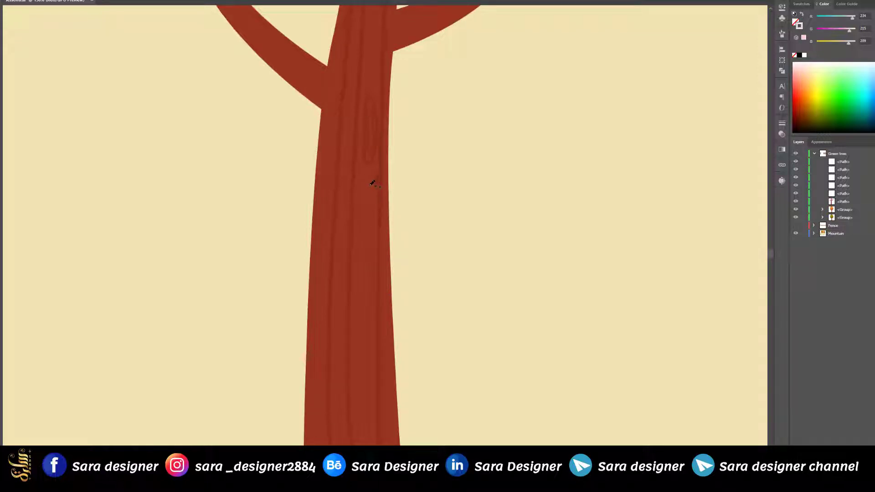
pyautogui.moveTo(365, 216); pyautogui.dragTo(362, 264)
pyautogui.moveTo(373, 222); pyautogui.dragTo(374, 219)
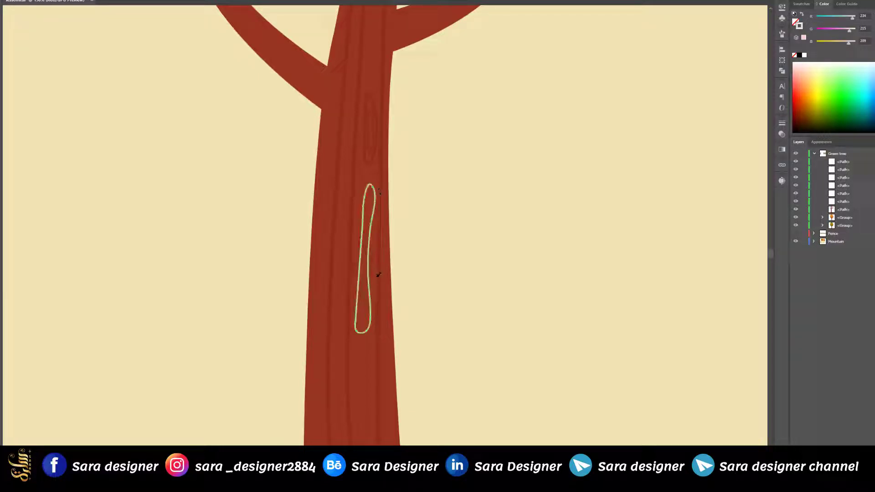
pyautogui.click(782, 134)
pyautogui.click(722, 129)
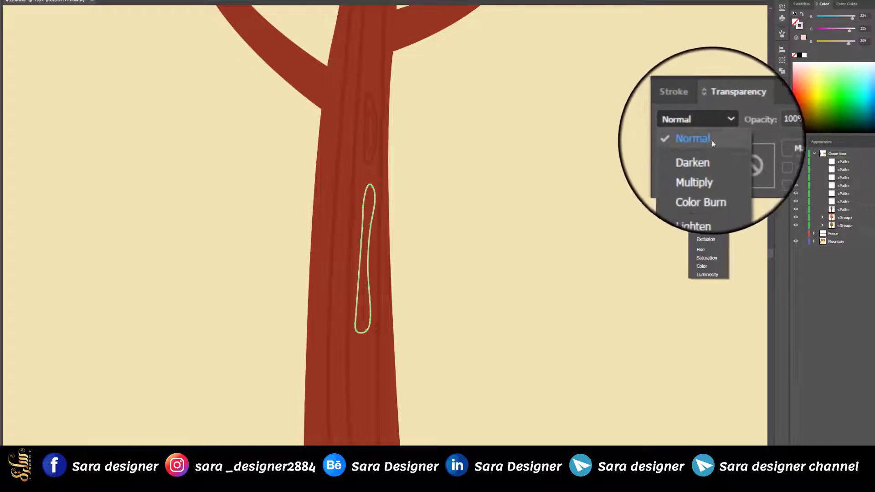
pyautogui.click(702, 160)
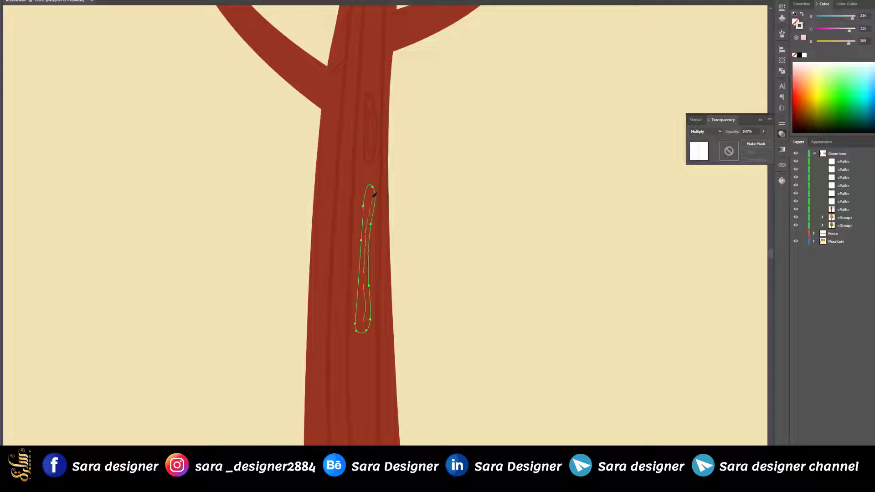
# - Draw a wavy grain line down the inside of the long knot and set its blend mode to Multiply
pyautogui.moveTo(374, 195); pyautogui.dragTo(372, 197)
pyautogui.click(720, 131)
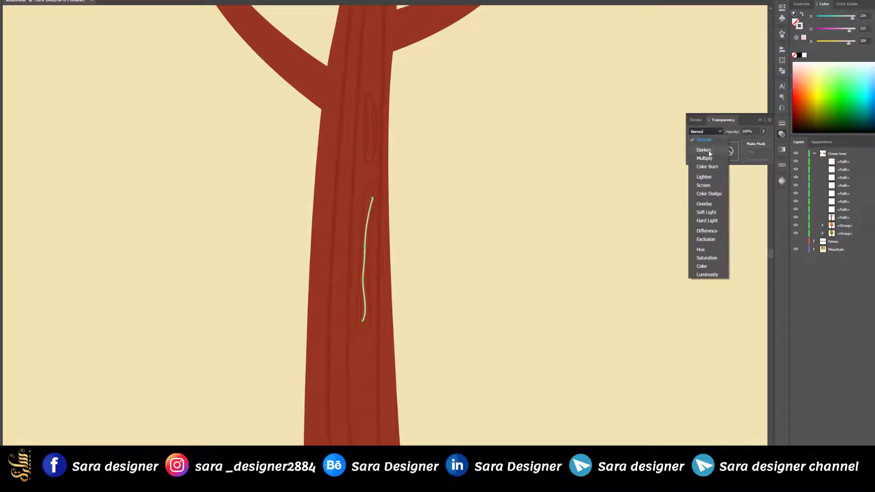
pyautogui.click(707, 162)
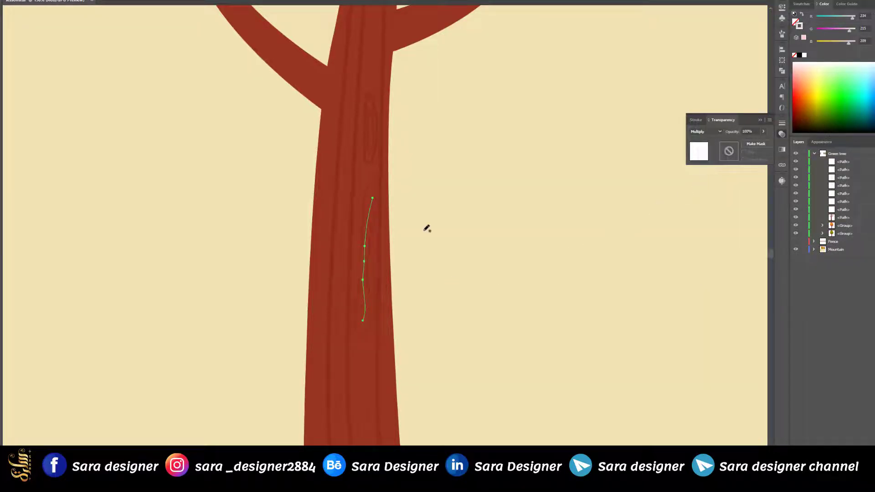
# - Draw a grain line from just below the long knot down to the trunk's base and set it to Multiply
pyautogui.scroll(-2, 427, 228)
pyautogui.keyDown('alt'); pyautogui.scroll(-1, 426, 228); pyautogui.keyUp('alt')
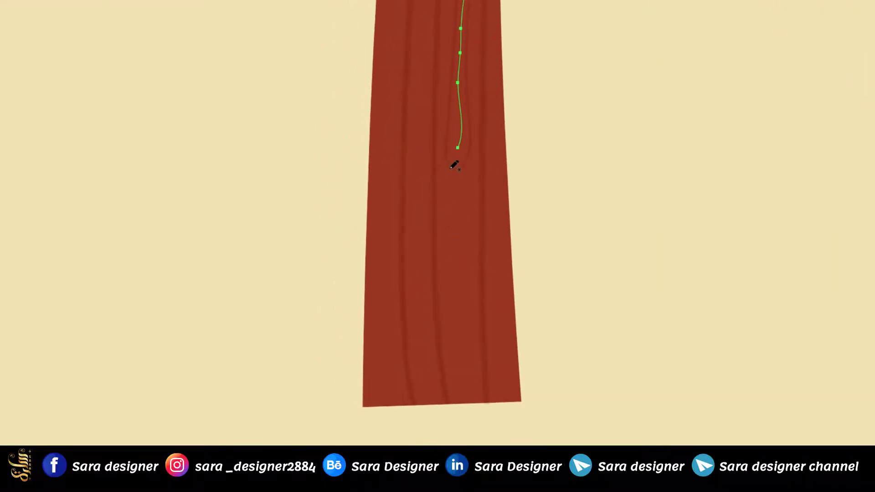
pyautogui.moveTo(458, 173); pyautogui.dragTo(476, 401)
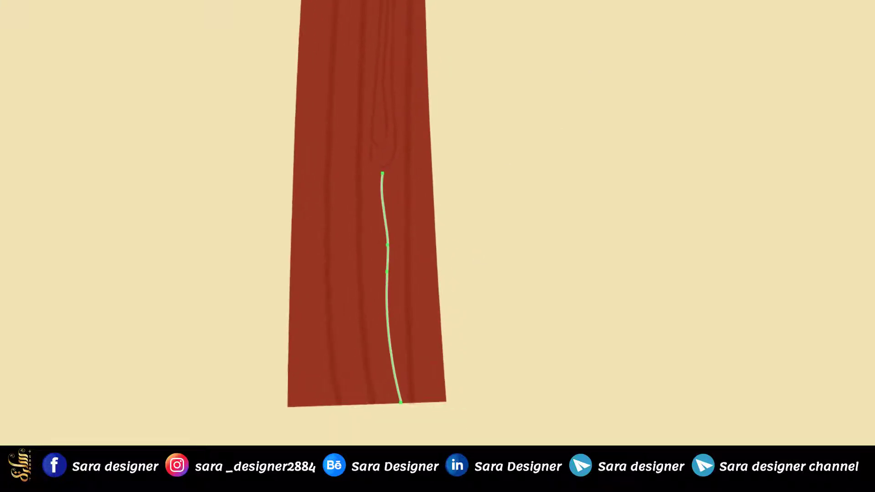
pyautogui.click(780, 31)
pyautogui.click(757, 75)
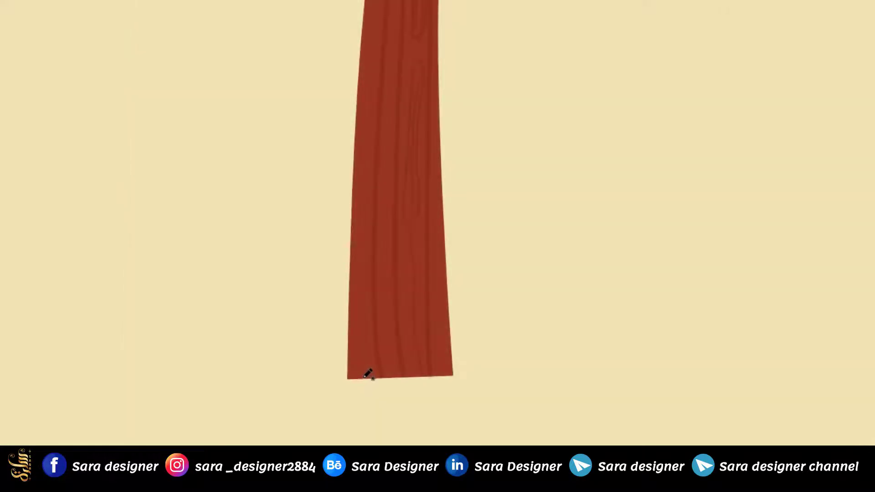
# - Draw a grain line along the trunk's left edge from the base to above the lower-left branch, and set it to Multiply
pyautogui.moveTo(364, 378); pyautogui.dragTo(366, 119)
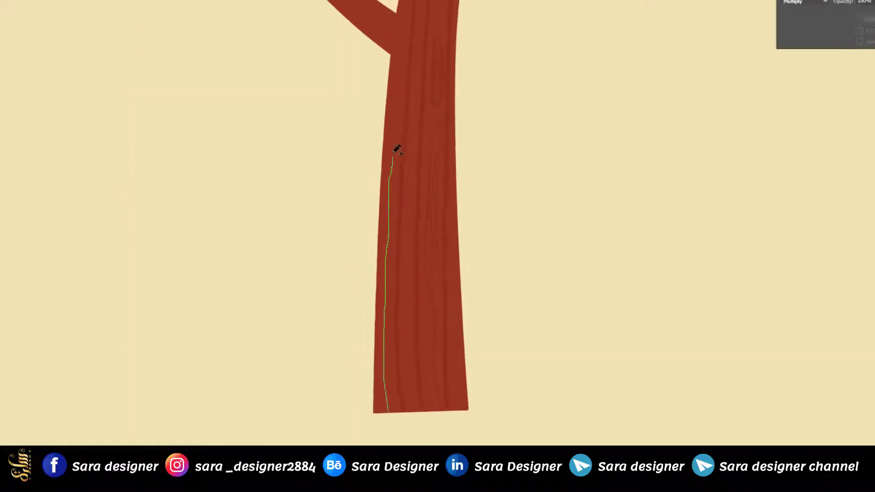
pyautogui.moveTo(395, 152); pyautogui.dragTo(407, 0)
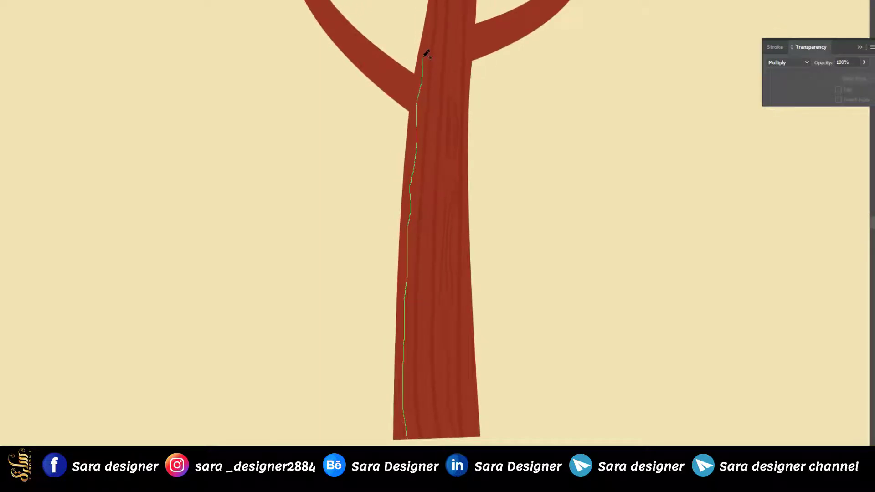
pyautogui.moveTo(429, 30); pyautogui.dragTo(426, 28)
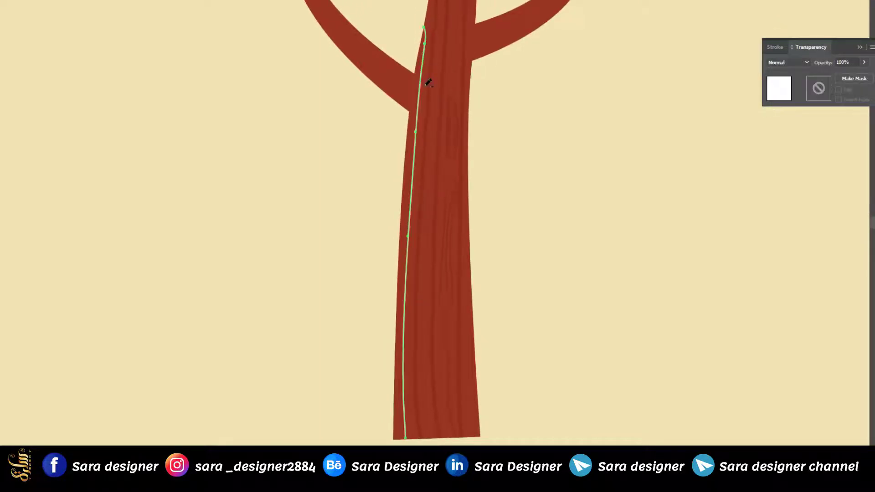
pyautogui.click(807, 62)
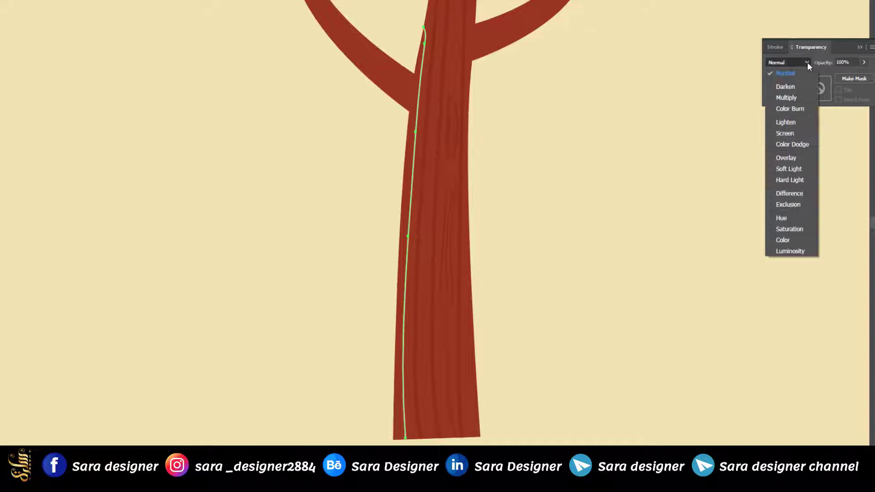
pyautogui.click(783, 94)
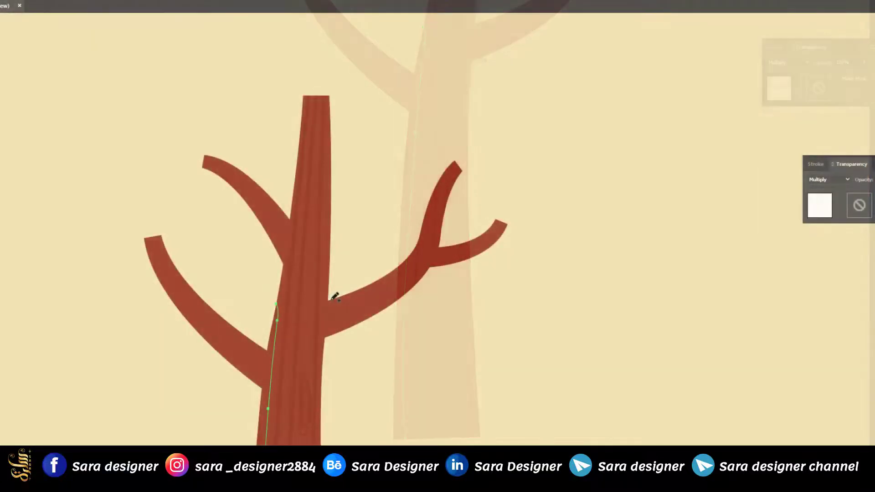
# - Draw a hooked grain line along the right branch up to the tip of its upper fork, blended with Multiply
pyautogui.moveTo(331, 299)
pyautogui.mouseDown()
pyautogui.moveTo(338, 307)
pyautogui.moveTo(371, 293)
pyautogui.mouseUp()
pyautogui.moveTo(417, 255); pyautogui.dragTo(460, 169)
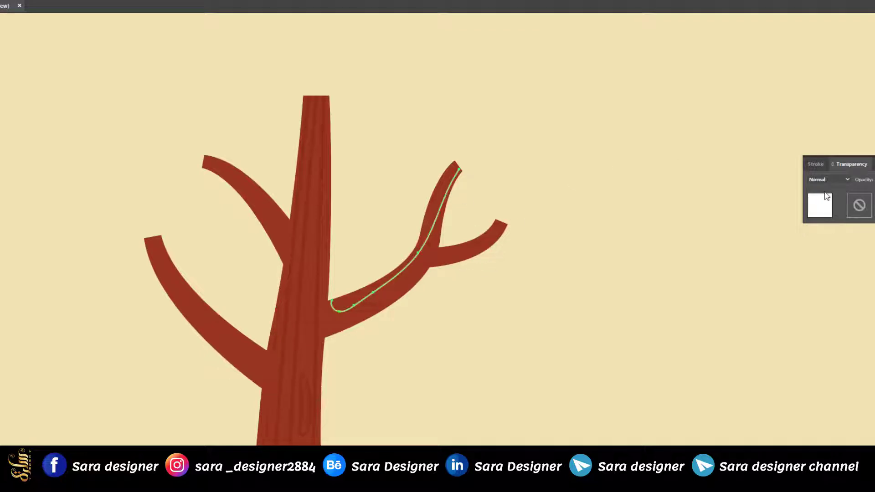
pyautogui.click(848, 179)
pyautogui.click(827, 212)
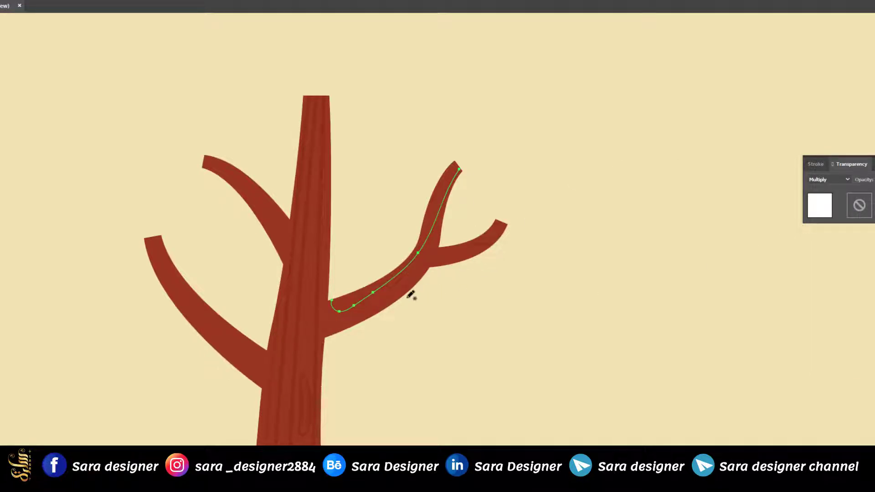
# - Draw a second grain line along the lower edge of the right branch into the fork and set it to Multiply
pyautogui.moveTo(338, 332)
pyautogui.mouseDown()
pyautogui.moveTo(412, 273)
pyautogui.moveTo(440, 234)
pyautogui.mouseUp()
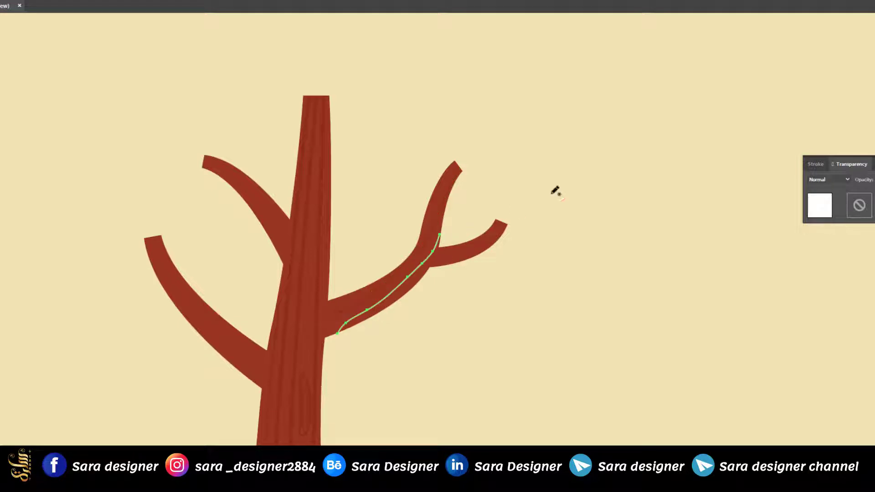
pyautogui.click(851, 182)
pyautogui.click(821, 210)
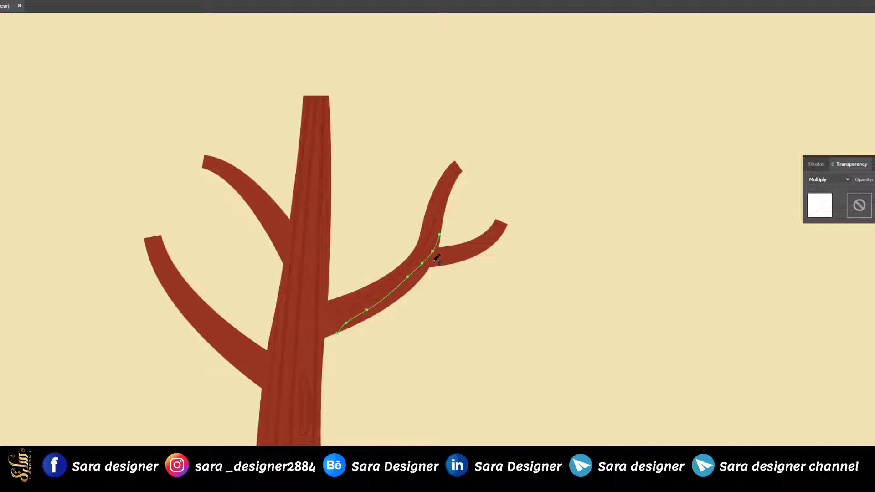
# - Draw a grain line along the right branch's lower fork to its tip and set its blend mode to Multiply
pyautogui.moveTo(434, 262)
pyautogui.mouseDown()
pyautogui.moveTo(468, 251)
pyautogui.moveTo(503, 223)
pyautogui.mouseUp()
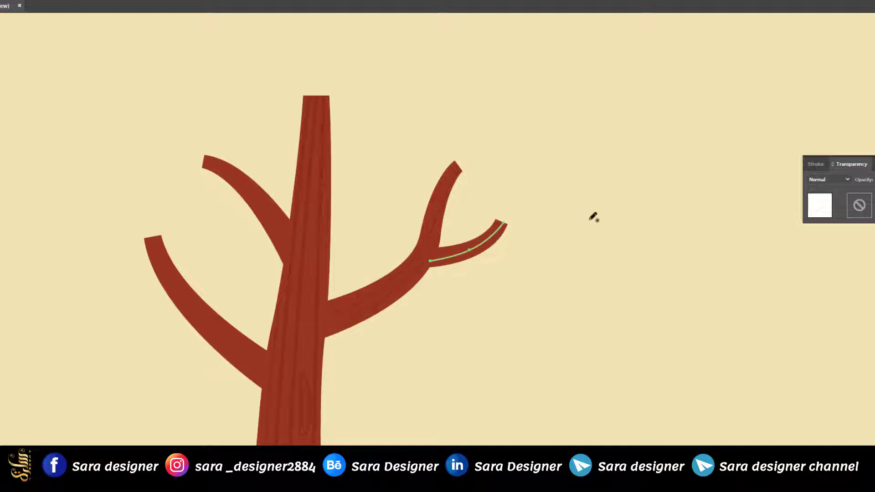
pyautogui.click(849, 179)
pyautogui.click(830, 216)
# - Select all three grain lines on the right branch, set their stroke weight to 3 pt, and deselect them
pyautogui.scroll(4, 328, 318)
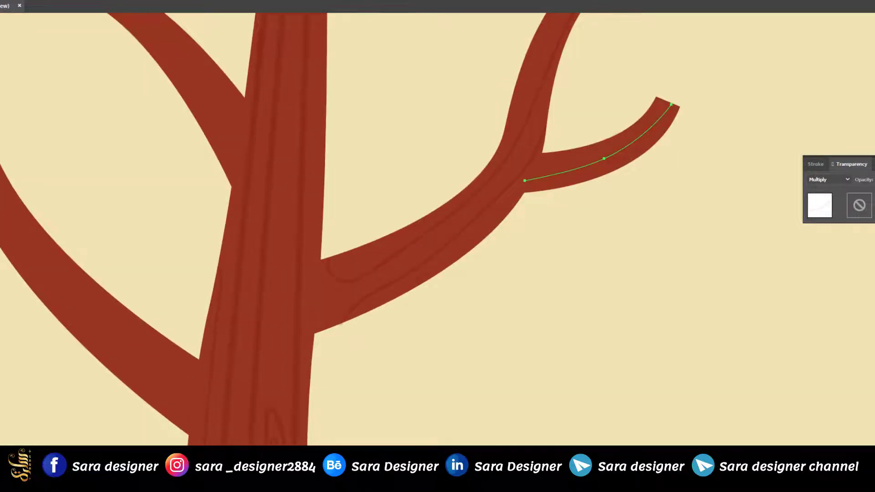
pyautogui.press('v')
pyautogui.press('a')
pyautogui.click(414, 244)
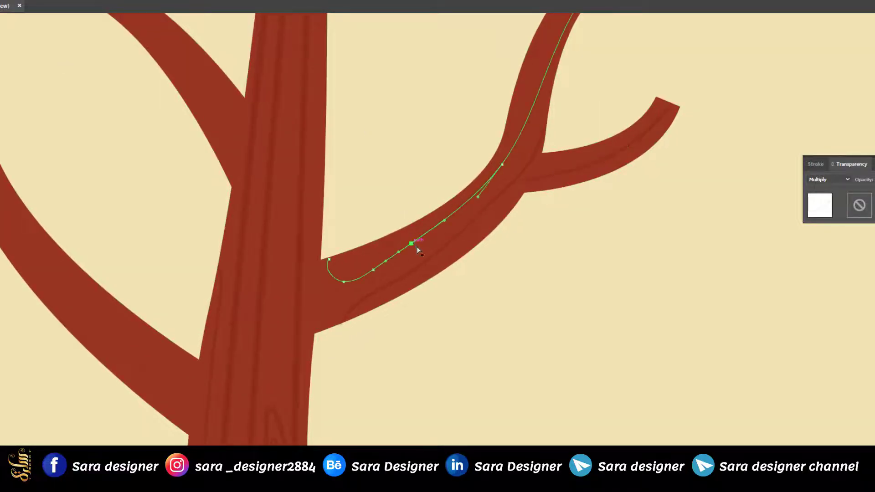
pyautogui.click(433, 257)
pyautogui.click(568, 171)
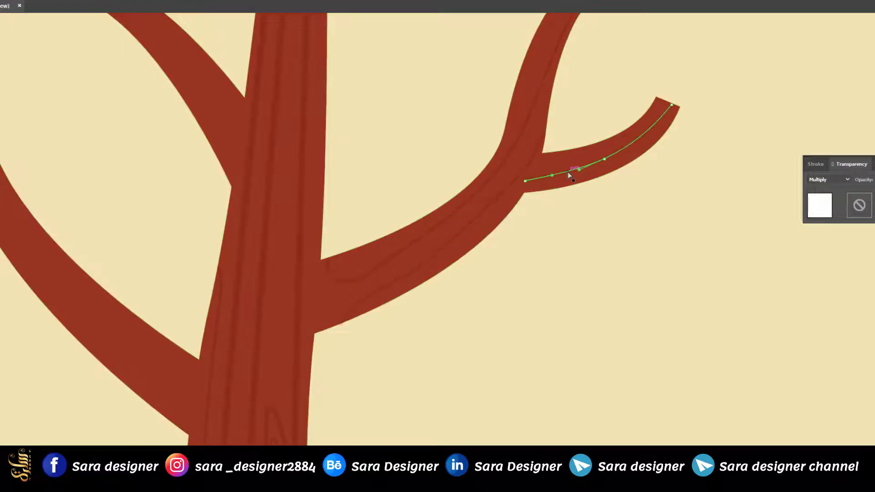
pyautogui.keyDown('shift'); pyautogui.click(500, 196); pyautogui.keyUp('shift')
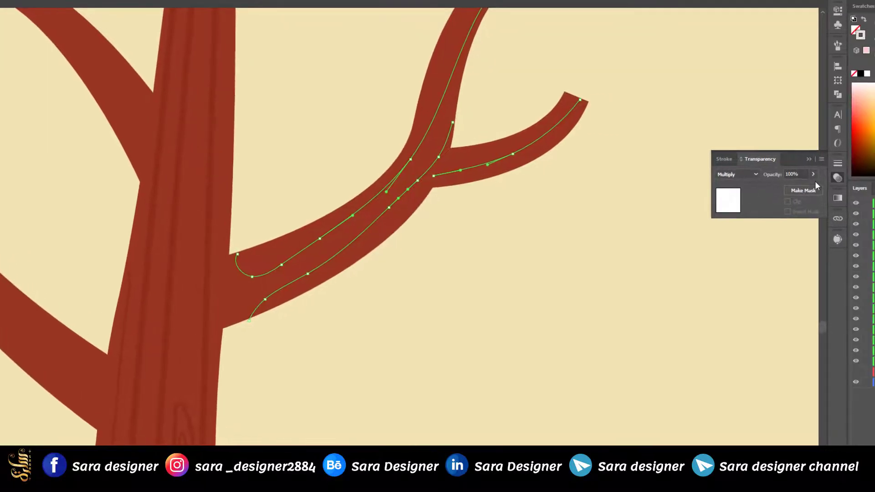
pyautogui.click(841, 166)
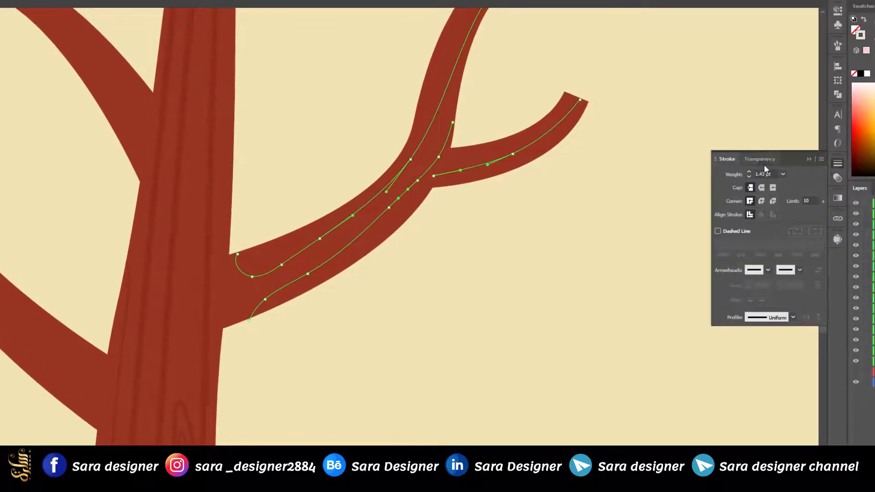
pyautogui.click(774, 174)
pyautogui.write('3')
pyautogui.press('Return')
pyautogui.click(560, 278)
# - Select both outlines of the trunk's lower knot, open their stroke weight for editing, and deselect them
pyautogui.scroll(-2, 561, 277)
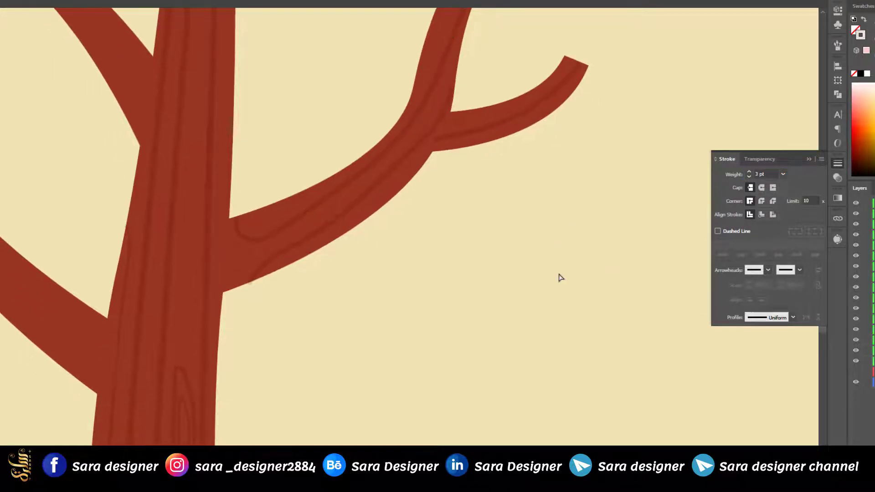
pyautogui.scroll(-3, 560, 278)
pyautogui.scroll(2, 572, 293)
pyautogui.scroll(2, 520, 408)
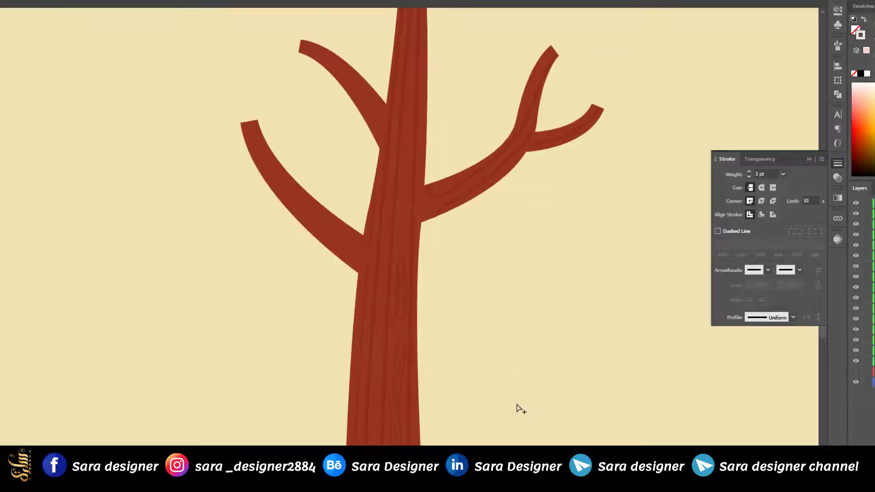
pyautogui.scroll(4, 391, 293)
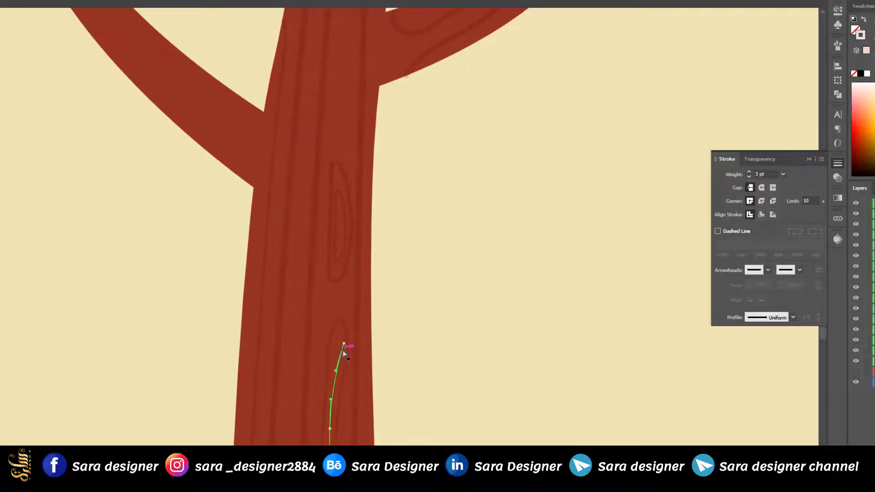
pyautogui.keyDown('shift'); pyautogui.click(344, 323); pyautogui.keyUp('shift')
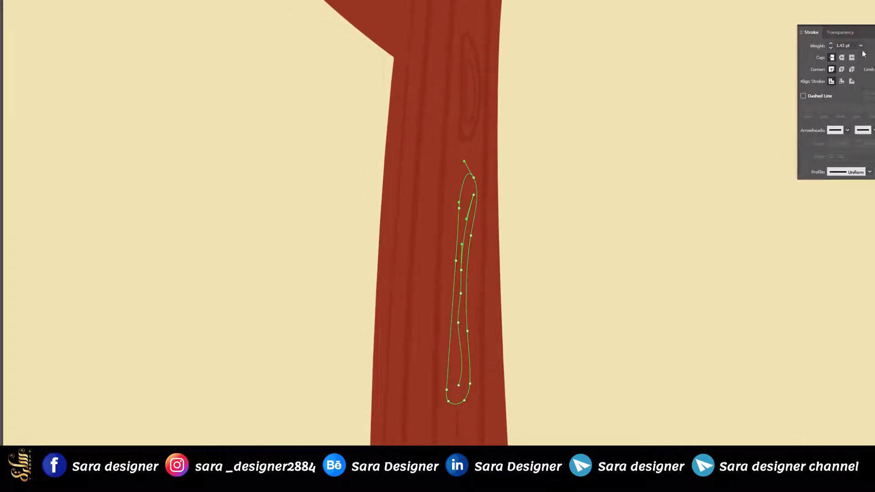
pyautogui.click(843, 46)
pyautogui.click(704, 146)
# - Set the stroke weight of the grain line along the trunk's left edge to 3 pt
pyautogui.scroll(-3, 573, 175)
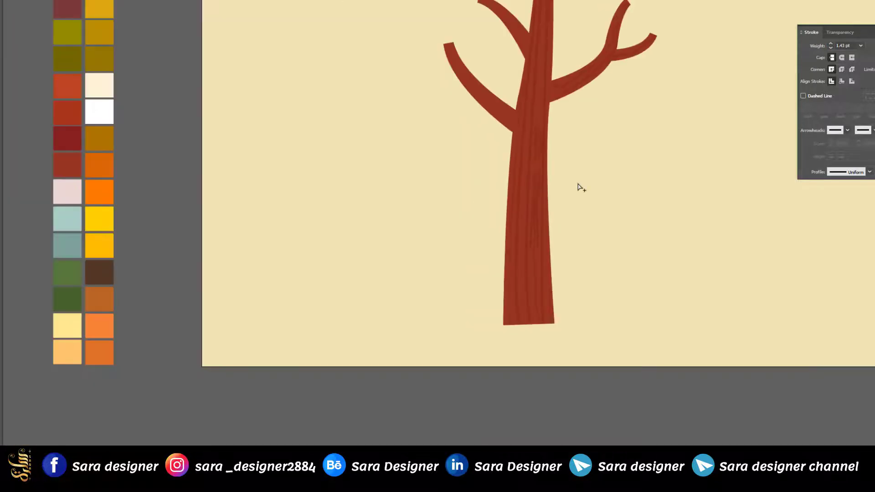
pyautogui.scroll(1, 576, 185)
pyautogui.scroll(-1, 547, 91)
pyautogui.scroll(2, 494, 87)
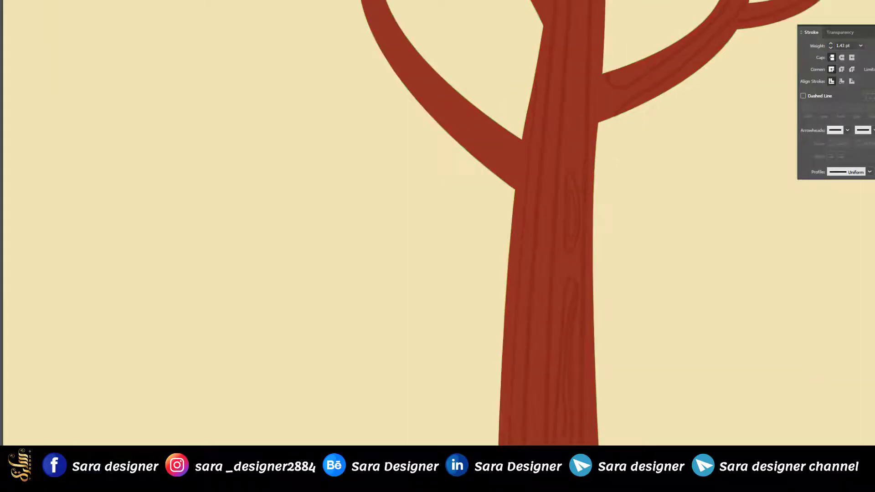
pyautogui.click(525, 211)
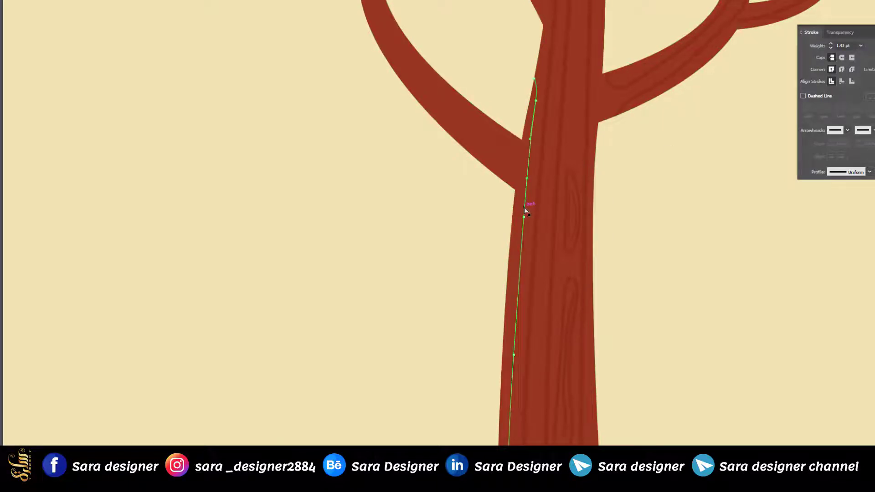
pyautogui.click(847, 45)
pyautogui.write('3')
pyautogui.press('Return')
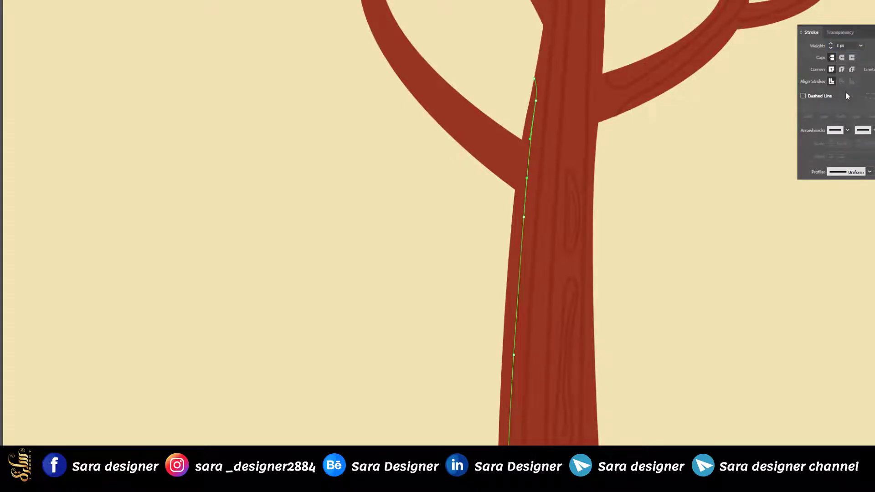
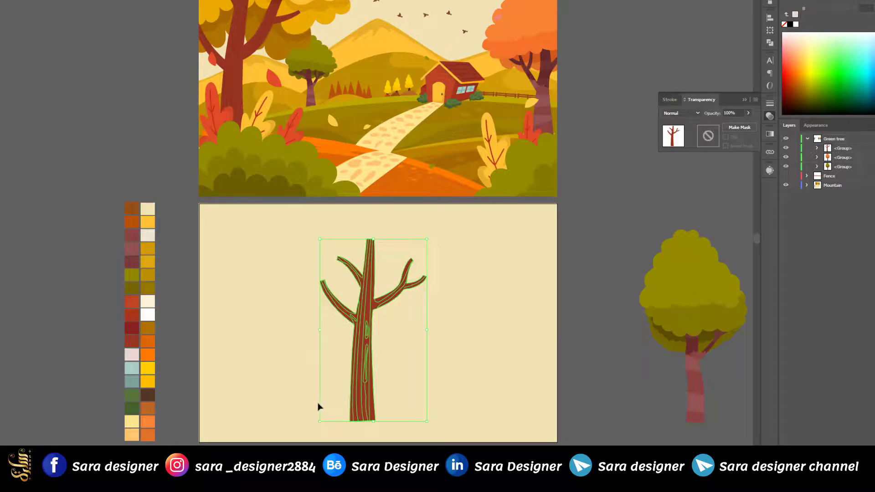
# - Scale down the selected trunk with all its branches and grain lines, move it toward the artboard's lower left, and deselect it
pyautogui.scroll(2, 319, 406)
pyautogui.moveTo(536, 257); pyautogui.dragTo(545, 257)
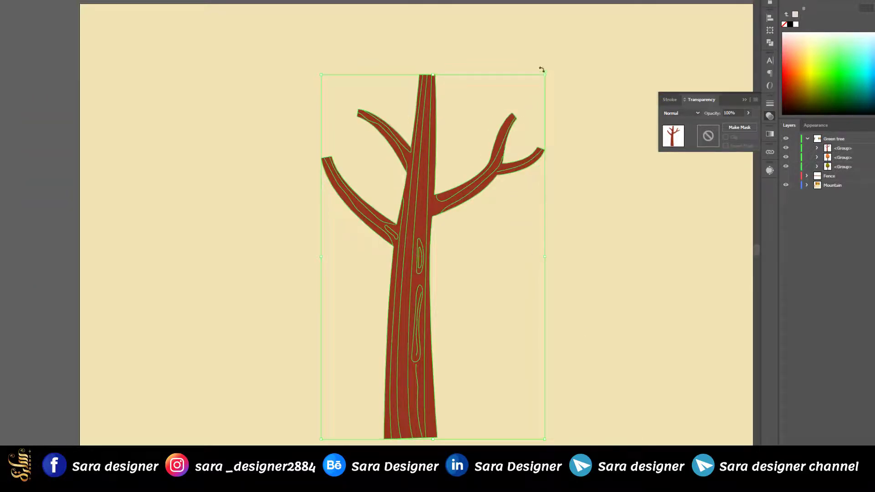
pyautogui.moveTo(546, 76); pyautogui.dragTo(519, 100)
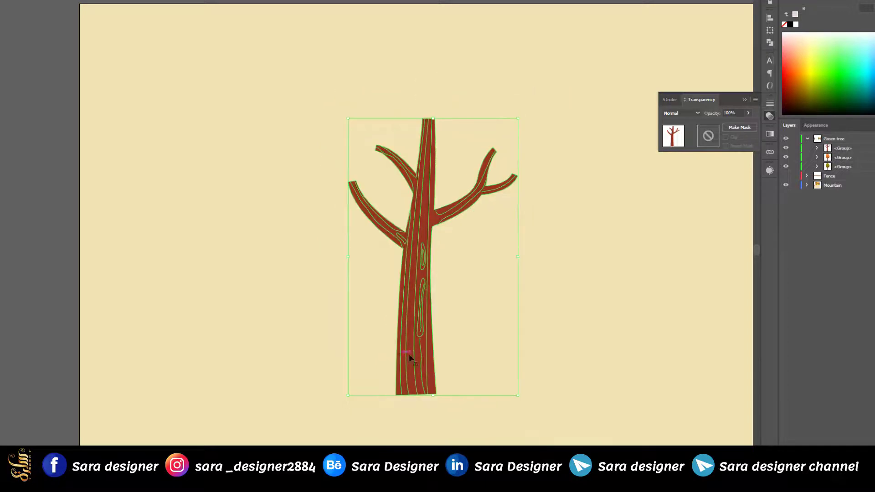
pyautogui.moveTo(410, 358); pyautogui.dragTo(318, 393)
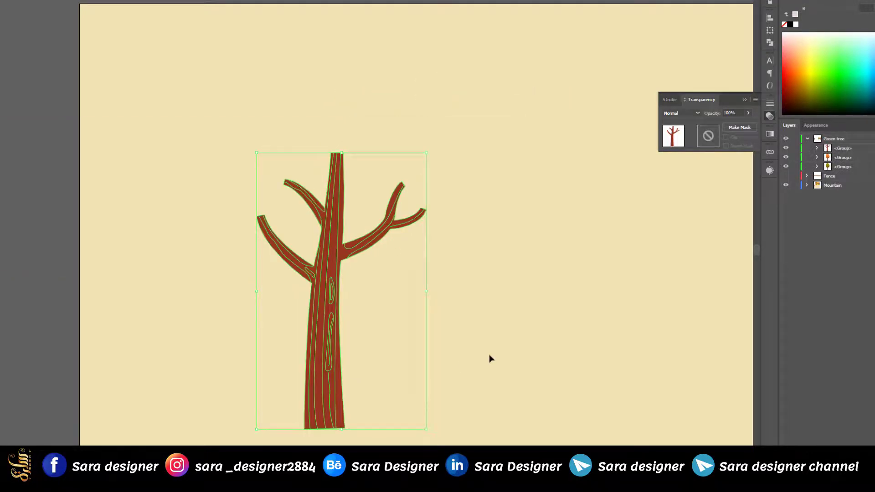
pyautogui.click(489, 359)
pyautogui.scroll(1, 344, 412)
pyautogui.scroll(-3, 344, 418)
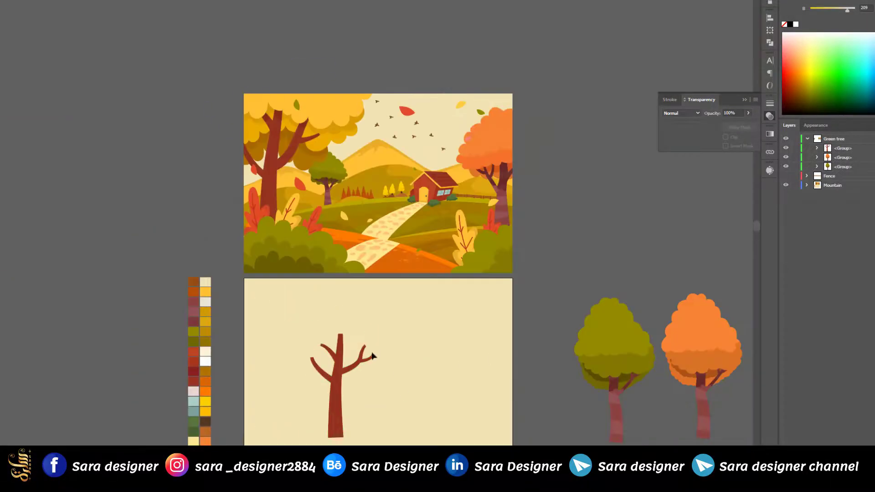
# - Select the whole bare tree, enlarge it, and place it in the artboard's left half with its base just below the bottom edge
pyautogui.scroll(4, 372, 356)
pyautogui.scroll(-3, 371, 209)
pyautogui.scroll(-2, 392, 267)
pyautogui.moveTo(460, 132); pyautogui.dragTo(149, 405)
pyautogui.moveTo(396, 158); pyautogui.dragTo(413, 133)
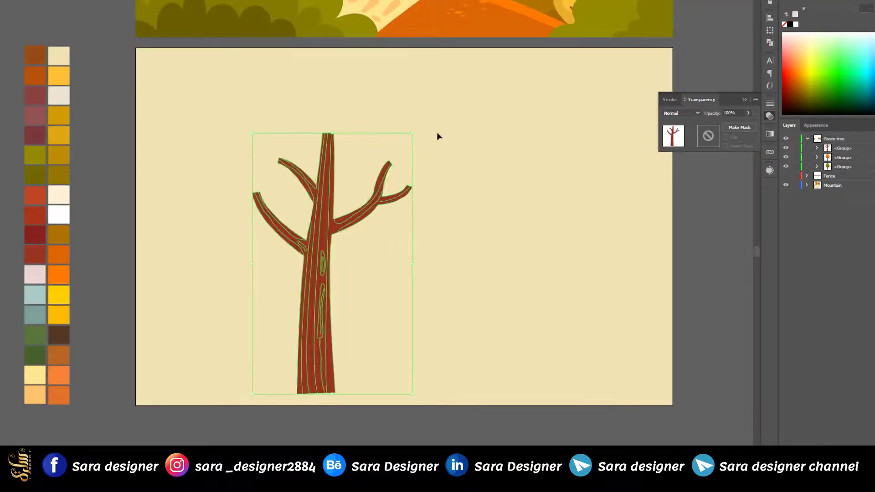
pyautogui.moveTo(311, 300); pyautogui.dragTo(201, 298)
pyautogui.moveTo(303, 133); pyautogui.dragTo(318, 106)
pyautogui.moveTo(207, 350); pyautogui.dragTo(292, 350)
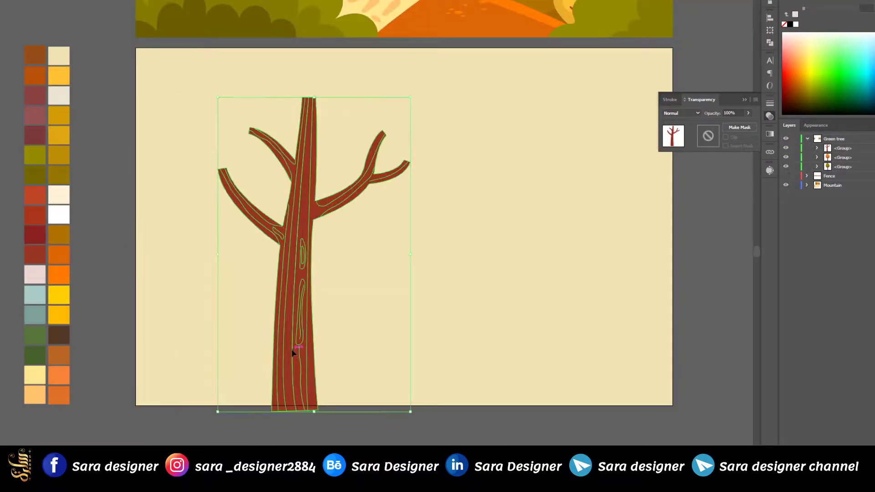
# - Draw a large closed foliage crown with a scalloped lower edge over the trunk's top and fill it with the yellow-orange palette colour
pyautogui.scroll(-2, 292, 352)
pyautogui.scroll(2, 400, 202)
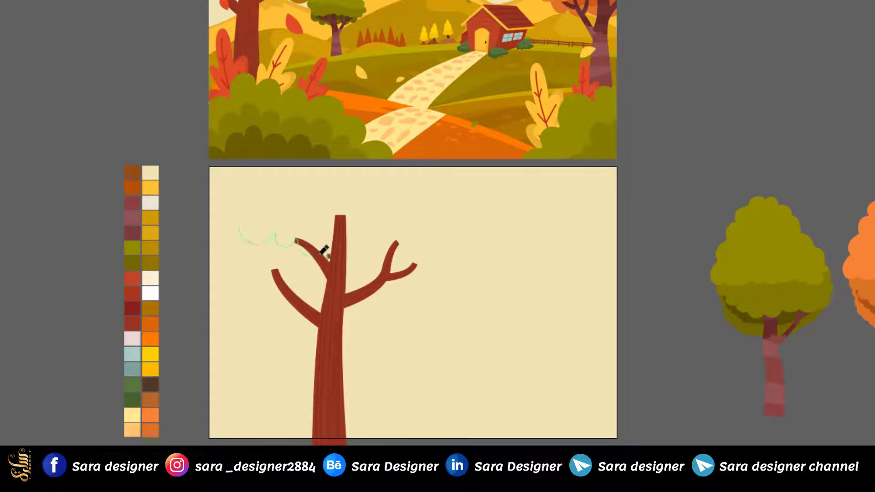
pyautogui.moveTo(510, 159); pyautogui.dragTo(244, 202)
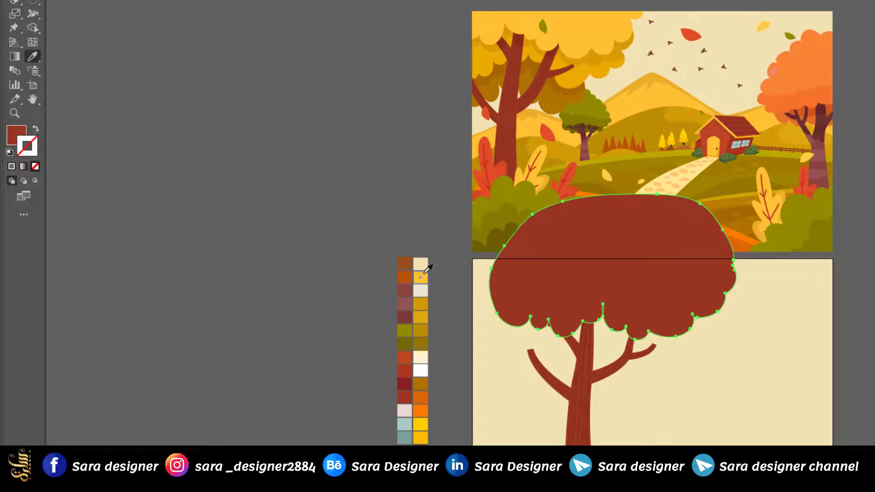
pyautogui.click(421, 275)
pyautogui.press('v')
pyautogui.scroll(1, 672, 383)
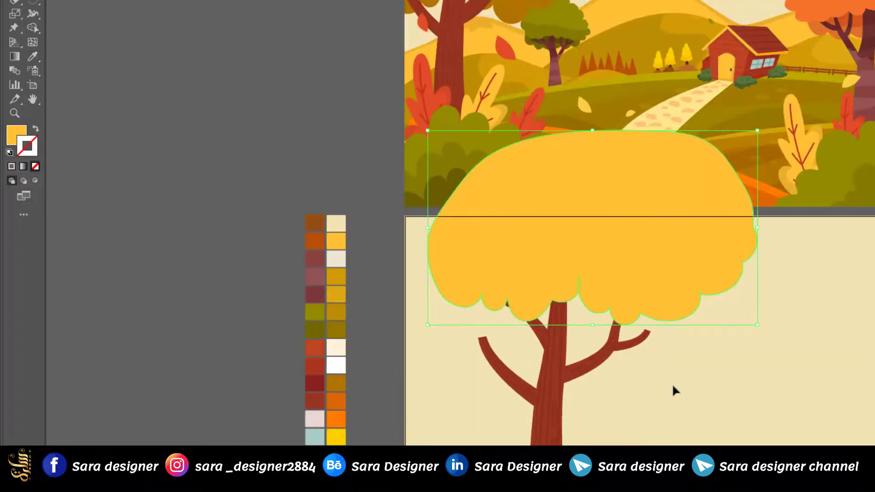
# - Adjust the direction handles of the looping anchor in the crown's notch beside the trunk top to narrow it, and deselect the crown
pyautogui.scroll(3, 592, 301)
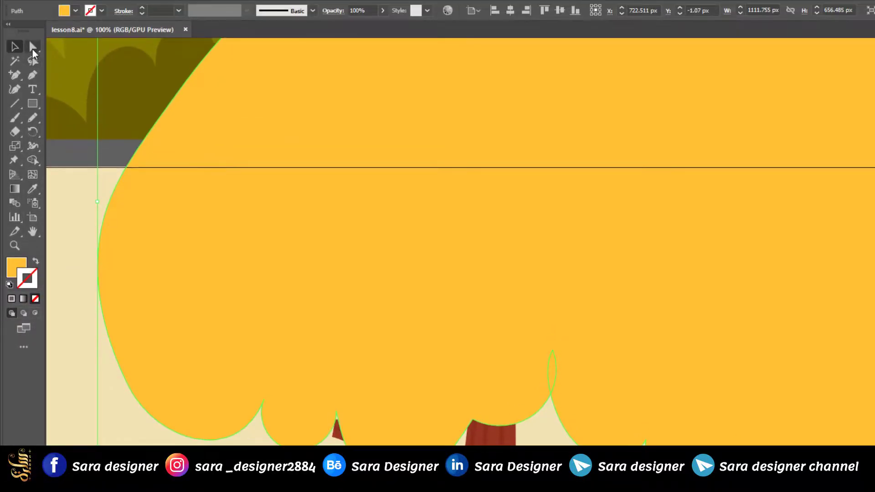
pyautogui.click(33, 47)
pyautogui.scroll(2, 555, 367)
pyautogui.click(553, 335)
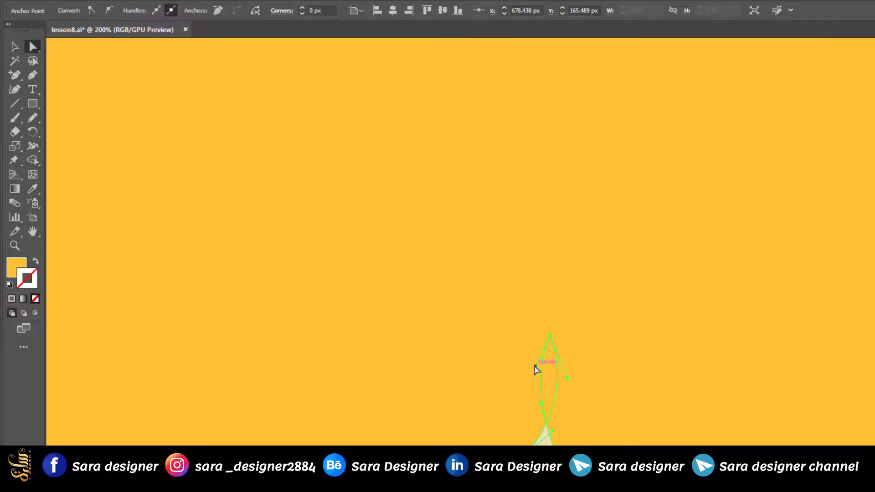
pyautogui.moveTo(570, 373); pyautogui.dragTo(571, 372)
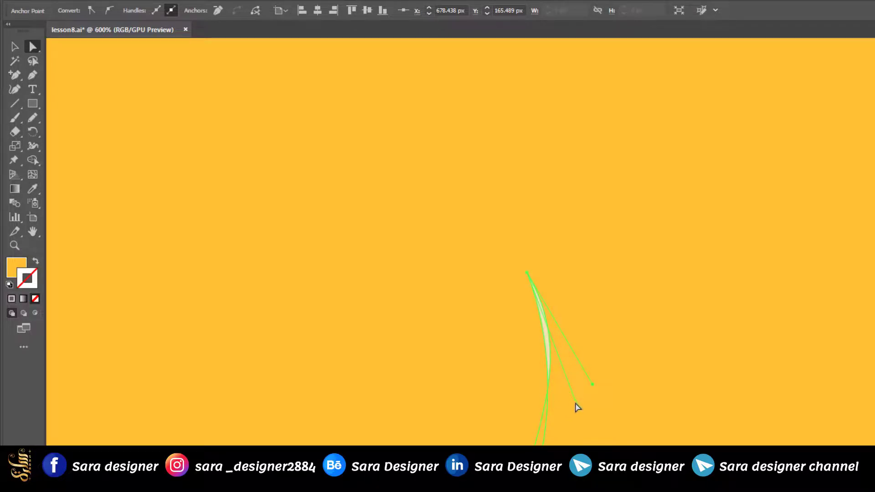
pyautogui.moveTo(529, 404); pyautogui.dragTo(522, 404)
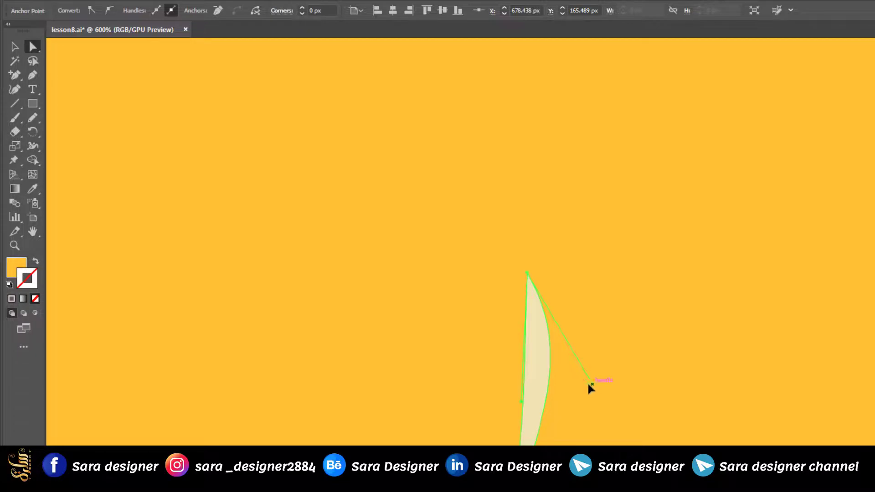
pyautogui.moveTo(588, 385); pyautogui.dragTo(543, 391)
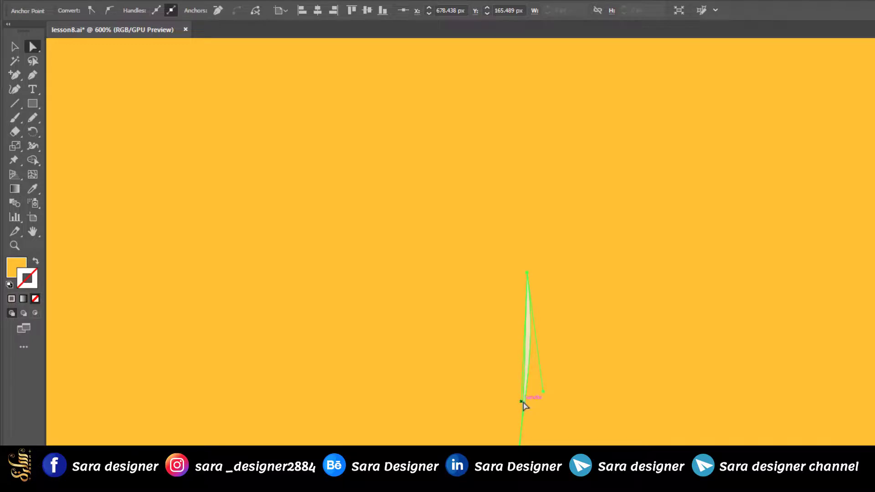
pyautogui.moveTo(534, 402); pyautogui.dragTo(533, 401)
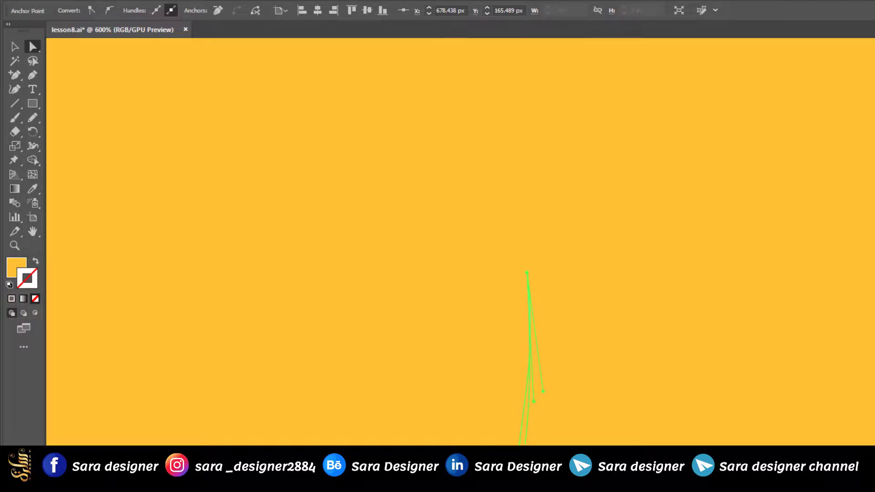
pyautogui.click(583, 466)
pyautogui.scroll(-7, 583, 467)
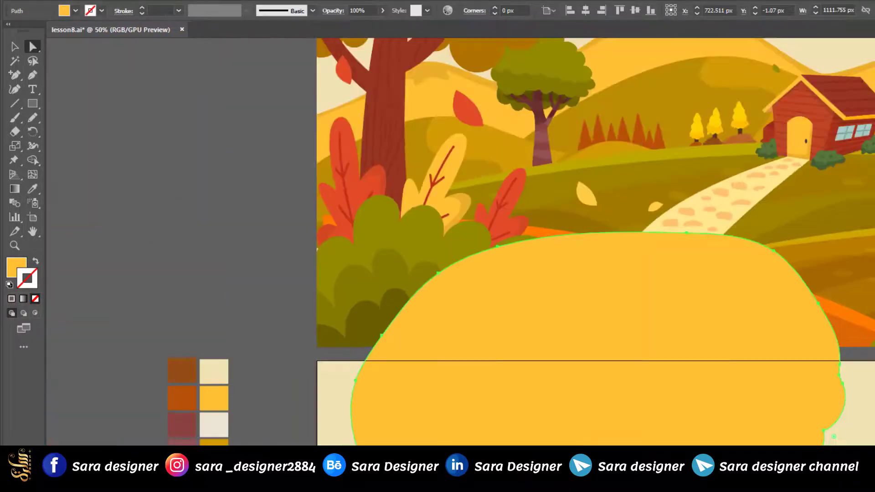
pyautogui.hotkey('ctrl', 'shift', 'a')
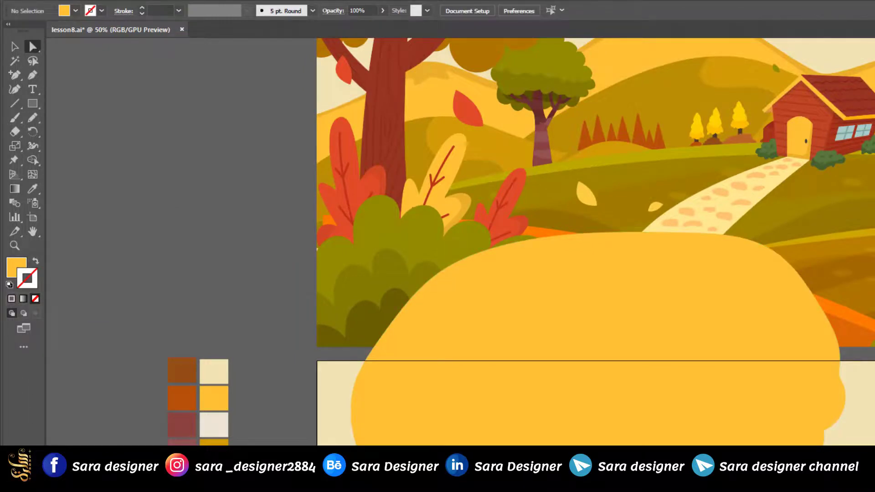
# - Paste a copy of the yellow crown in front, offset it slightly downward, and fill it with the off-white palette colour
pyautogui.scroll(-6, 596, 241)
pyautogui.scroll(-1, 596, 241)
pyautogui.scroll(1, 596, 242)
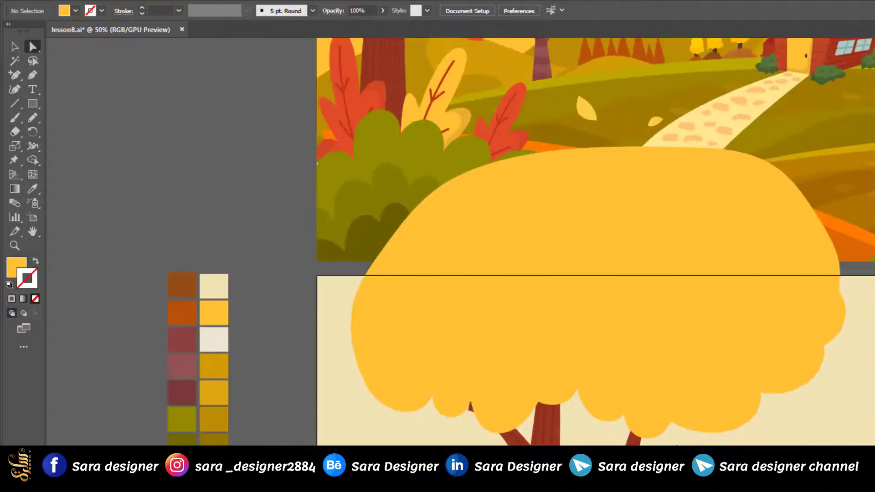
pyautogui.click(642, 376)
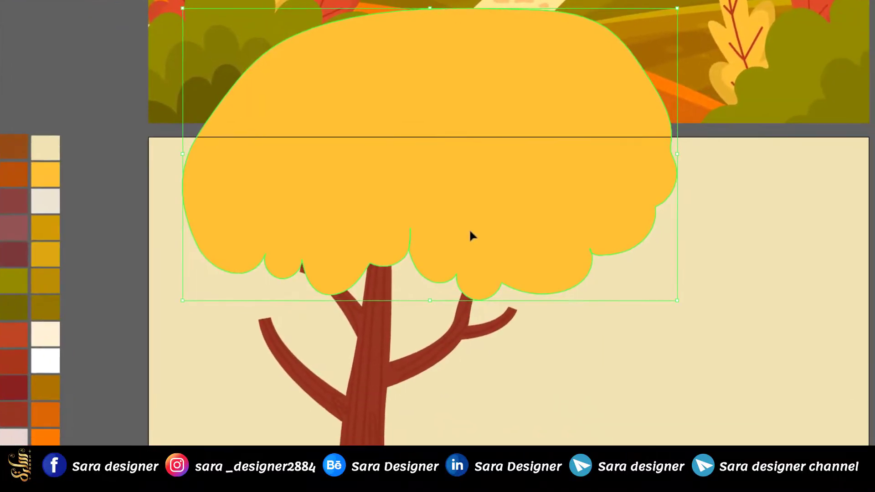
pyautogui.hotkey('ctrl', 'c')
pyautogui.hotkey('ctrl', 'f')
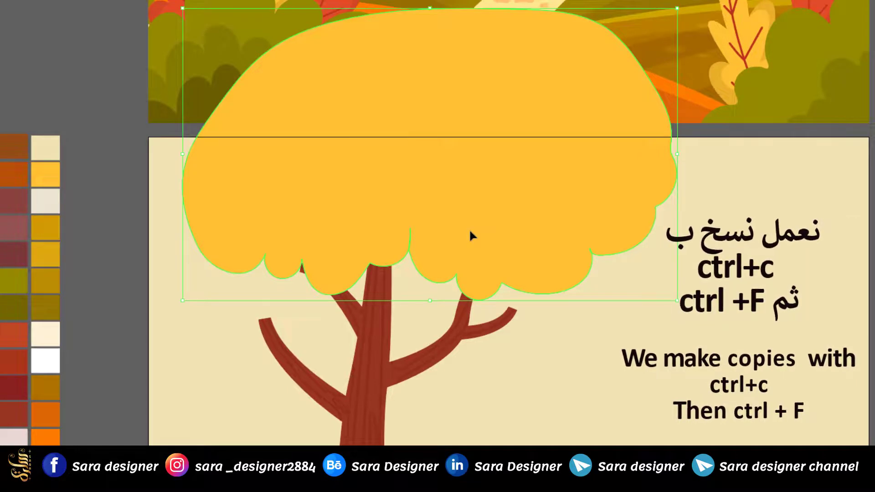
pyautogui.moveTo(470, 231); pyautogui.dragTo(470, 250)
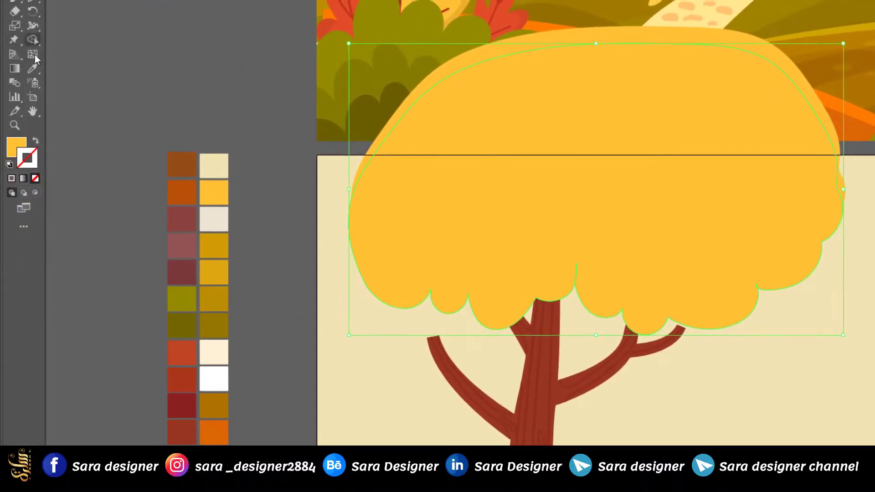
pyautogui.click(33, 68)
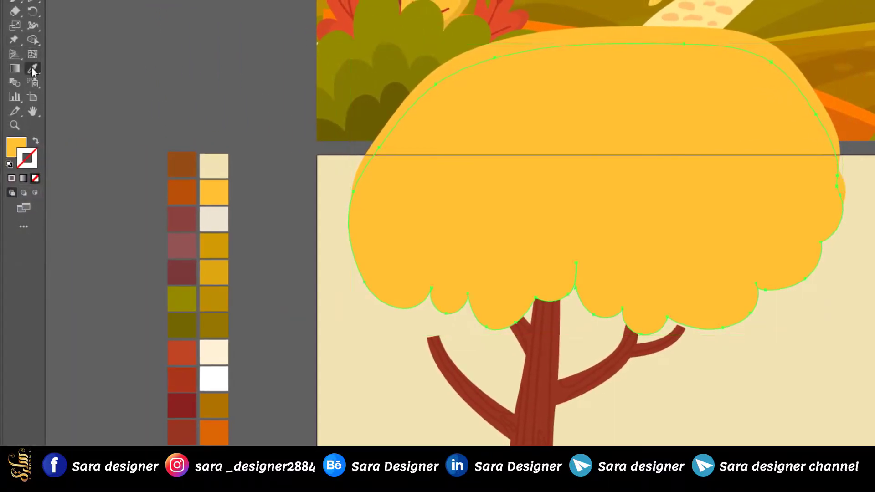
pyautogui.click(213, 224)
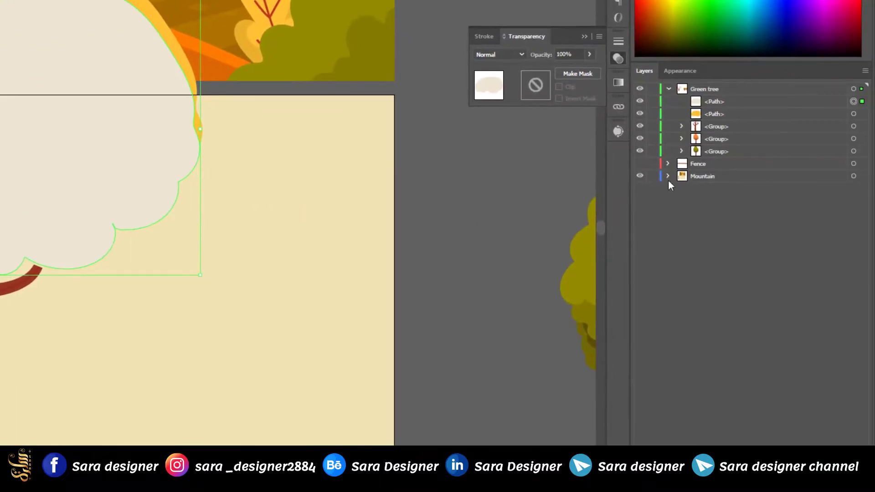
# - Move the off-white crown copy below the yellow crown in the layer order and set its blend mode to Multiply
pyautogui.click(722, 100)
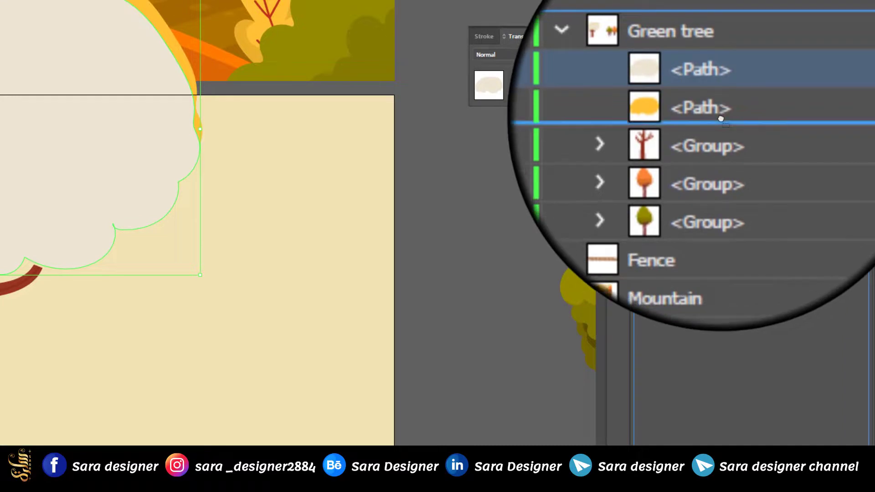
pyautogui.moveTo(721, 100); pyautogui.dragTo(721, 118)
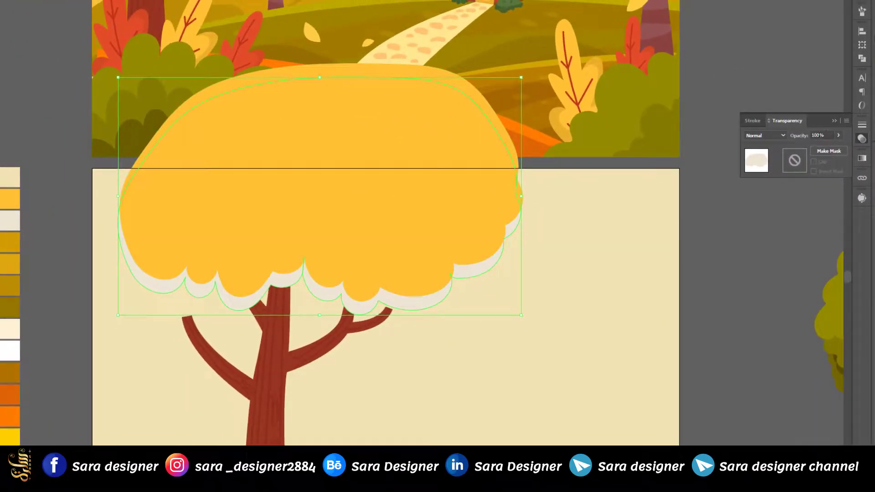
pyautogui.click(782, 134)
pyautogui.click(757, 170)
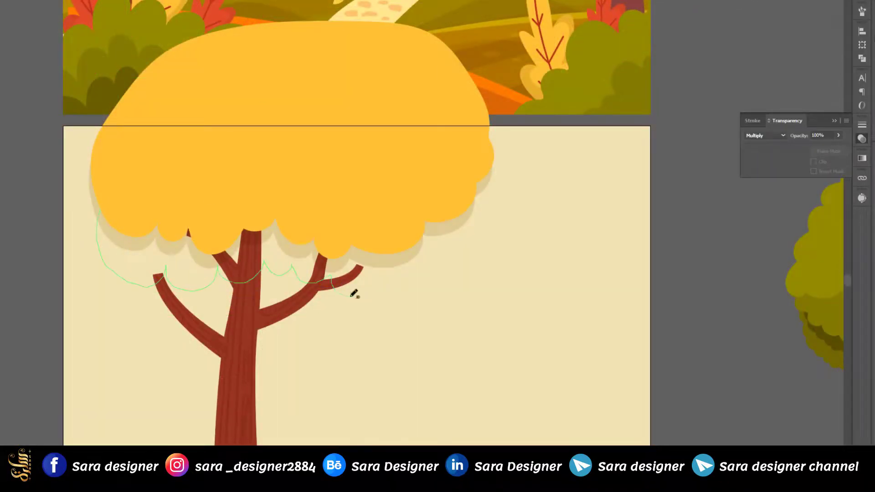
# - Draw a second scalloped foliage shape overlapping the crown's lower part and fill it with the crown's yellow darkened to 87% brightness (dda32f)
pyautogui.moveTo(255, 103); pyautogui.dragTo(89, 206)
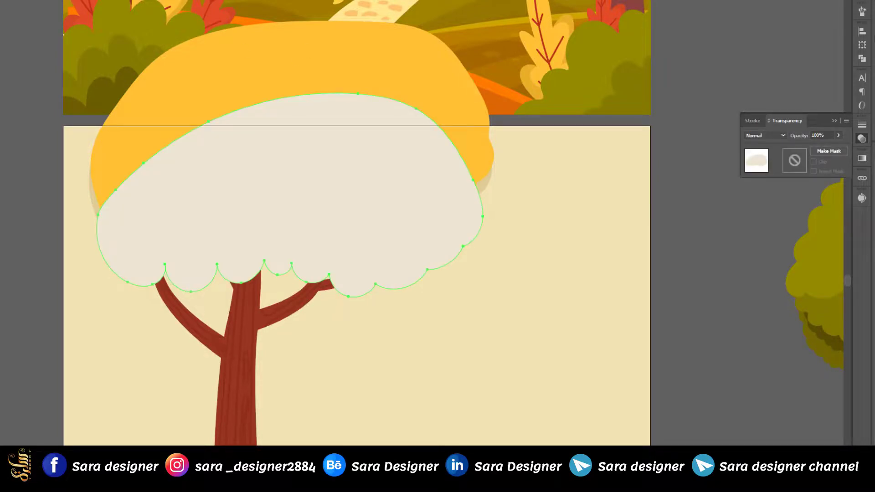
pyautogui.scroll(-3, 355, 224)
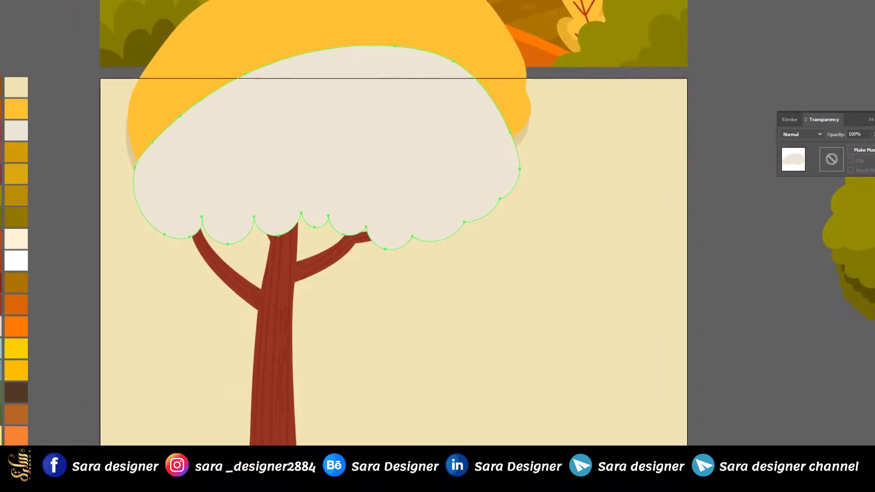
pyautogui.press('i')
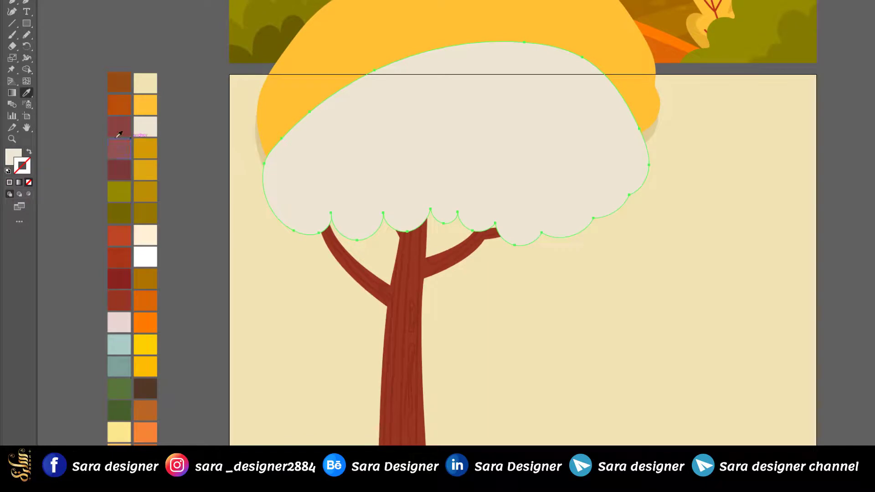
pyautogui.click(376, 32)
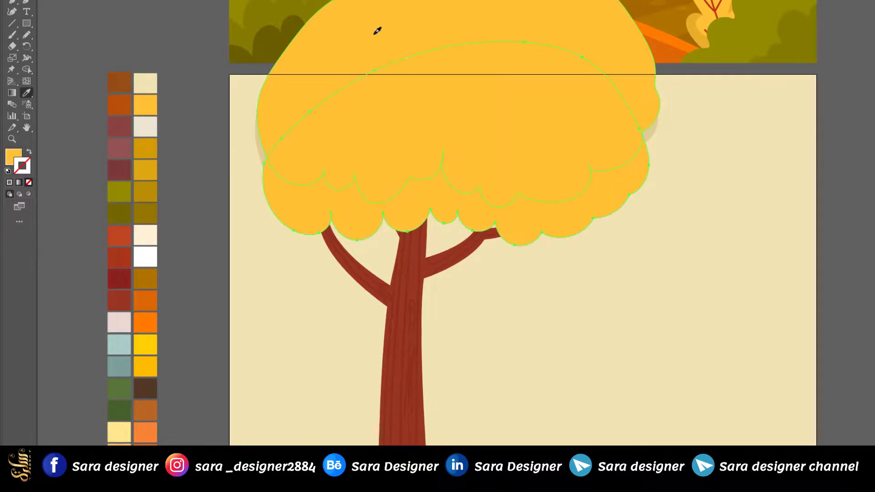
pyautogui.doubleClick(9, 158)
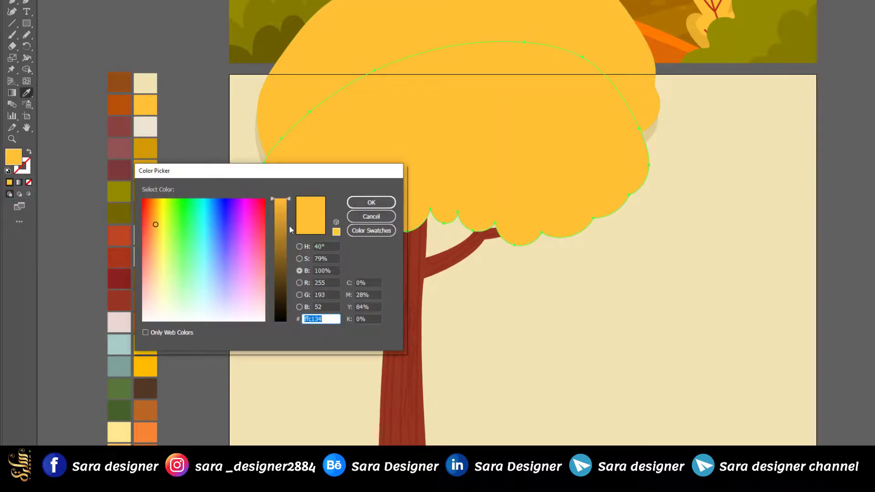
pyautogui.moveTo(290, 200); pyautogui.dragTo(290, 215)
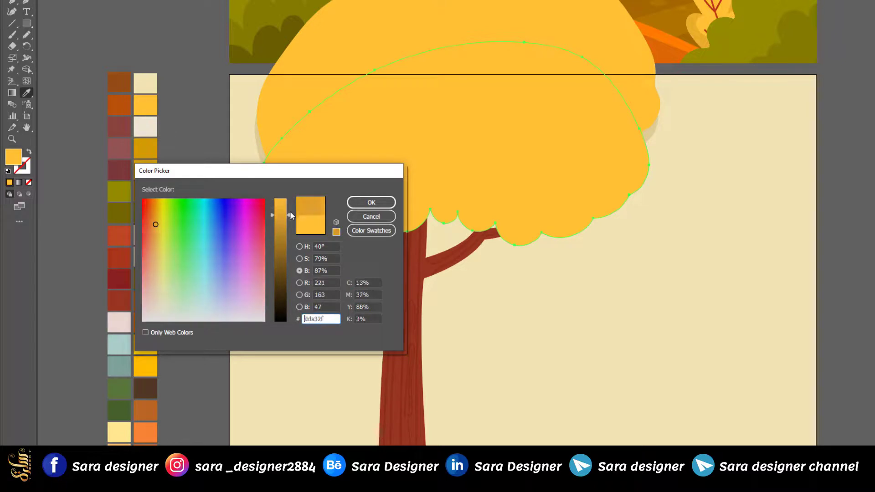
pyautogui.click(371, 202)
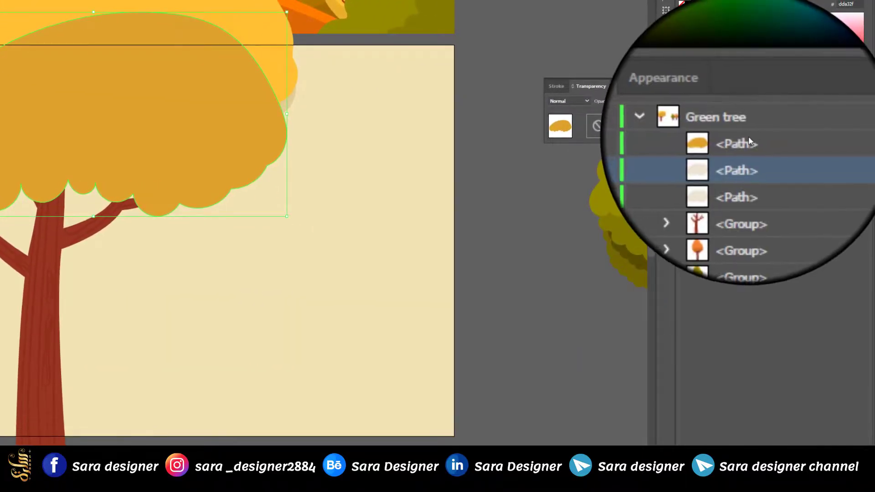
# - Move the darker foliage shape below the trunk group in the layer order, shift it slightly downward, and deselect it
pyautogui.moveTo(748, 139); pyautogui.dragTo(748, 178)
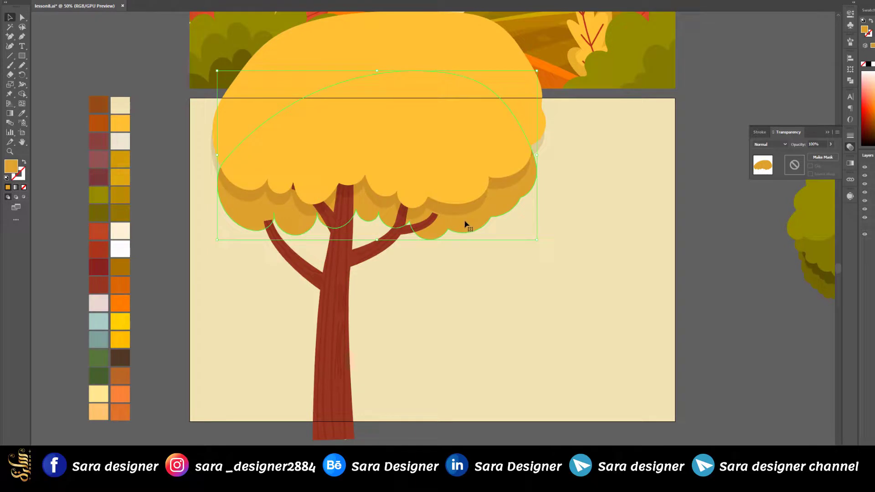
pyautogui.moveTo(465, 223); pyautogui.dragTo(465, 230)
pyautogui.click(419, 299)
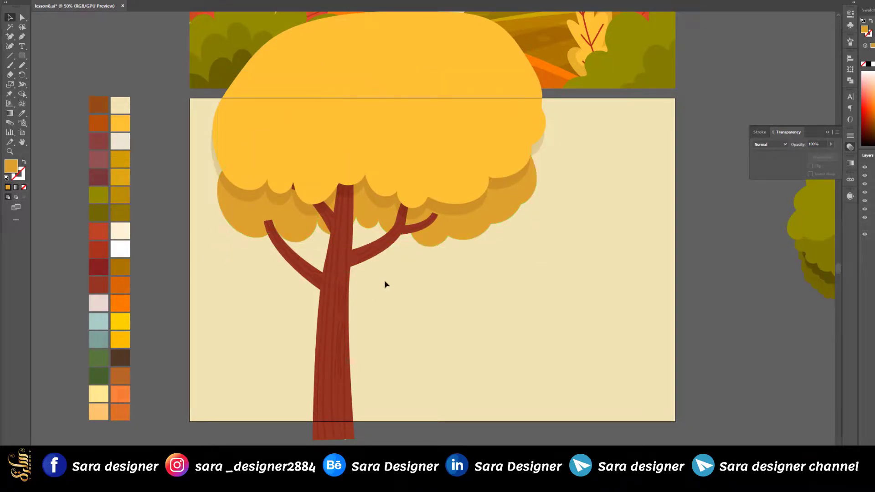
# - Draw a smaller scalloped foliage shape around the lower branches, fill it with the brown-ochre palette colour, and send it behind the other foliage
pyautogui.scroll(-1, 385, 286)
pyautogui.scroll(-1, 441, 284)
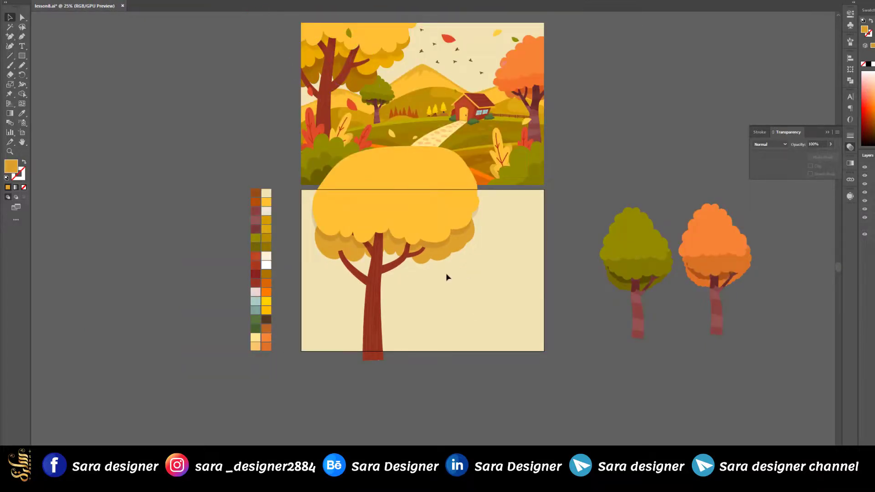
pyautogui.scroll(2, 446, 277)
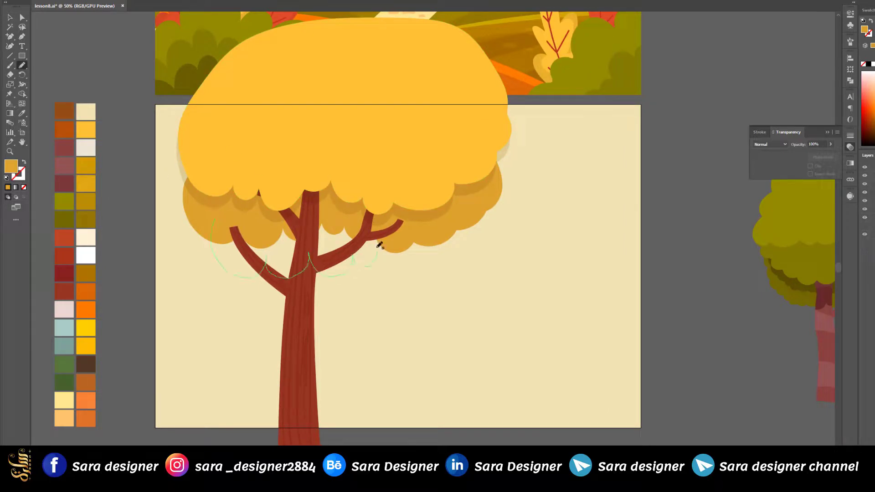
pyautogui.moveTo(286, 134)
pyautogui.mouseDown()
pyautogui.moveTo(216, 215)
pyautogui.moveTo(212, 260)
pyautogui.mouseUp()
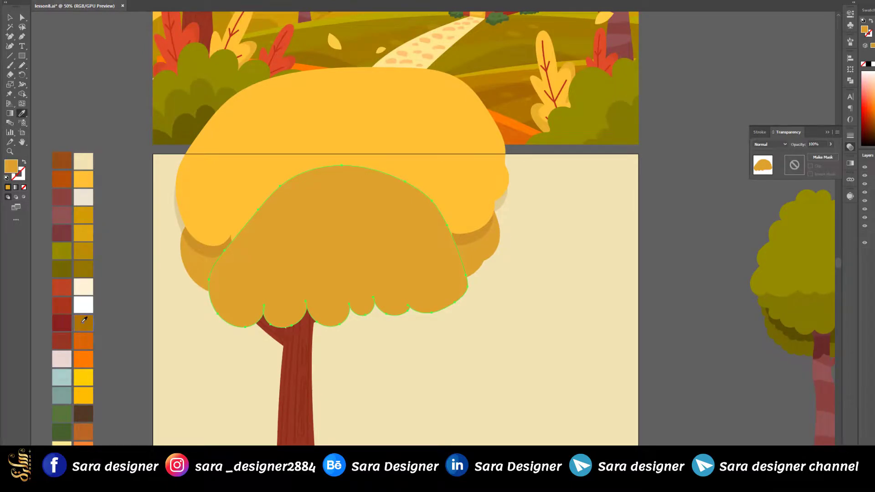
pyautogui.click(83, 322)
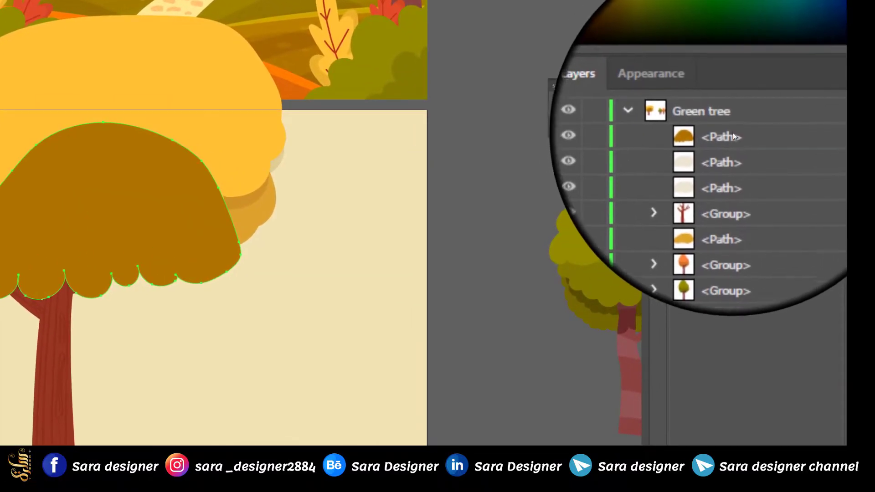
pyautogui.moveTo(734, 134); pyautogui.dragTo(731, 172)
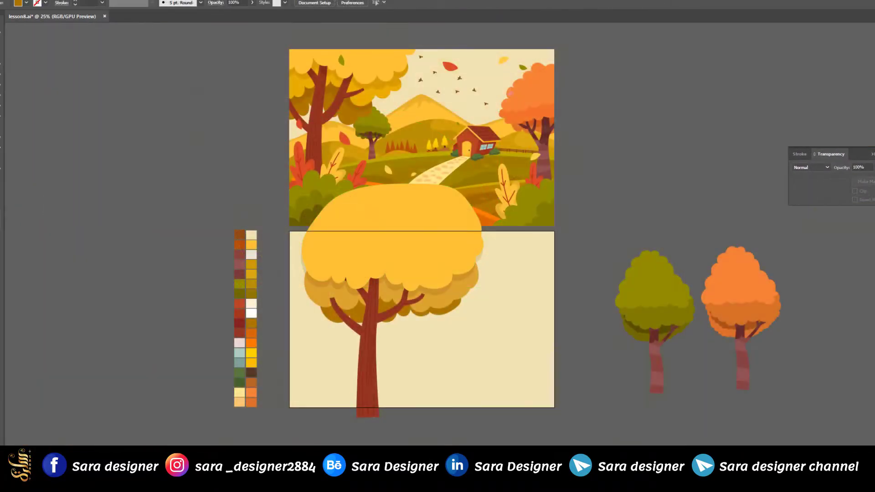
# - Group all parts of the large tree, scale the tree down, and place it over the left half of the artboard
pyautogui.moveTo(373, 310); pyautogui.dragTo(299, 252)
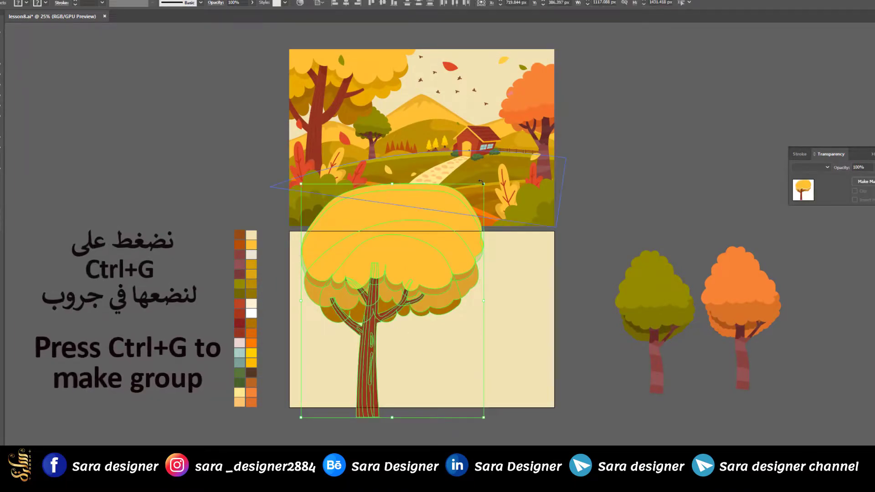
pyautogui.moveTo(477, 186); pyautogui.dragTo(456, 208)
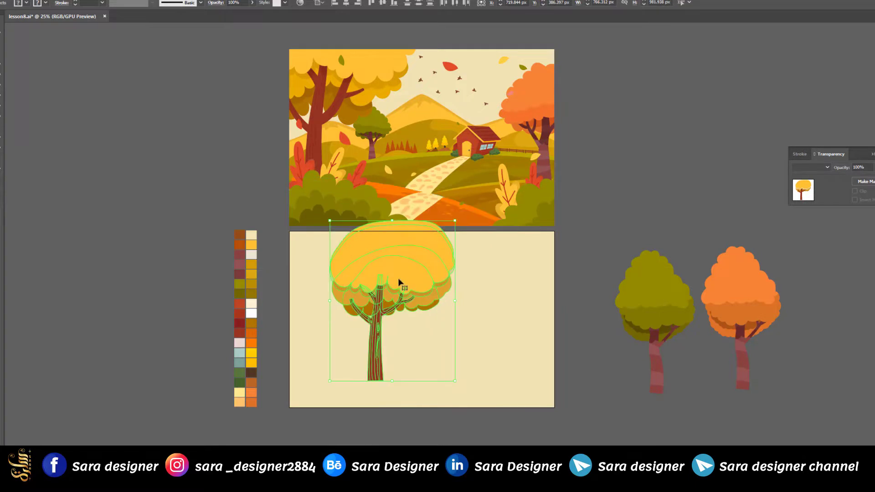
pyautogui.moveTo(399, 284); pyautogui.dragTo(335, 300)
pyautogui.moveTo(348, 284); pyautogui.dragTo(350, 261)
pyautogui.moveTo(394, 215); pyautogui.dragTo(406, 206)
pyautogui.moveTo(356, 266); pyautogui.dragTo(398, 291)
pyautogui.hotkey('ctrl', 'g')
pyautogui.click(388, 344)
pyautogui.scroll(-2, 388, 344)
pyautogui.scroll(1, 387, 344)
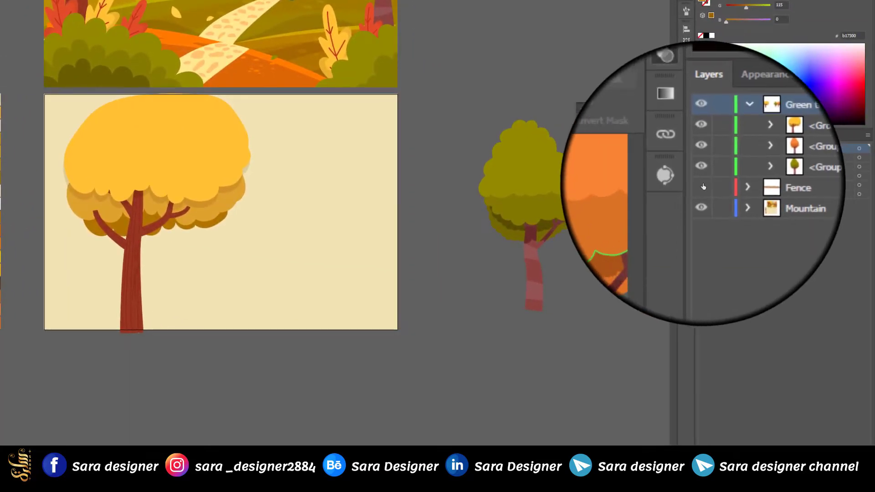
# - Show the Fence layer and turn on the visibility of all hidden groups in the Mountain layer
pyautogui.click(703, 187)
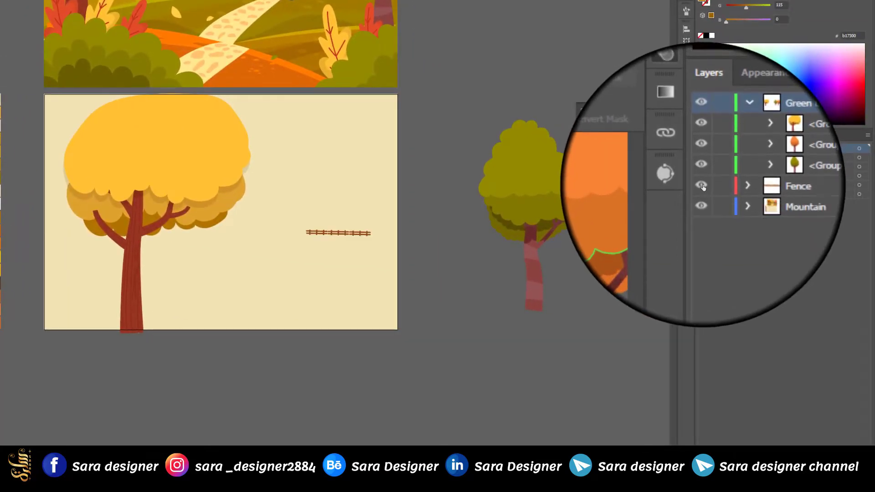
pyautogui.click(724, 193)
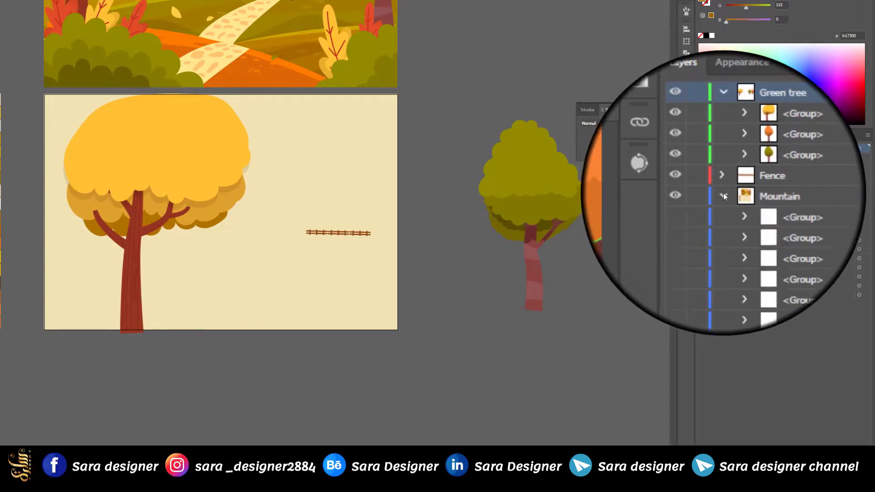
pyautogui.moveTo(703, 268); pyautogui.dragTo(704, 203)
pyautogui.scroll(-1, 364, 367)
# - Position the large tree on the scene's left side and move its group into the Mountain layer, just below the orange ground group
pyautogui.moveTo(366, 366); pyautogui.dragTo(415, 353)
pyautogui.moveTo(238, 253); pyautogui.dragTo(211, 230)
pyautogui.scroll(-1, 238, 340)
pyautogui.moveTo(303, 184); pyautogui.dragTo(304, 156)
pyautogui.scroll(1, 268, 322)
pyautogui.moveTo(206, 225); pyautogui.dragTo(198, 224)
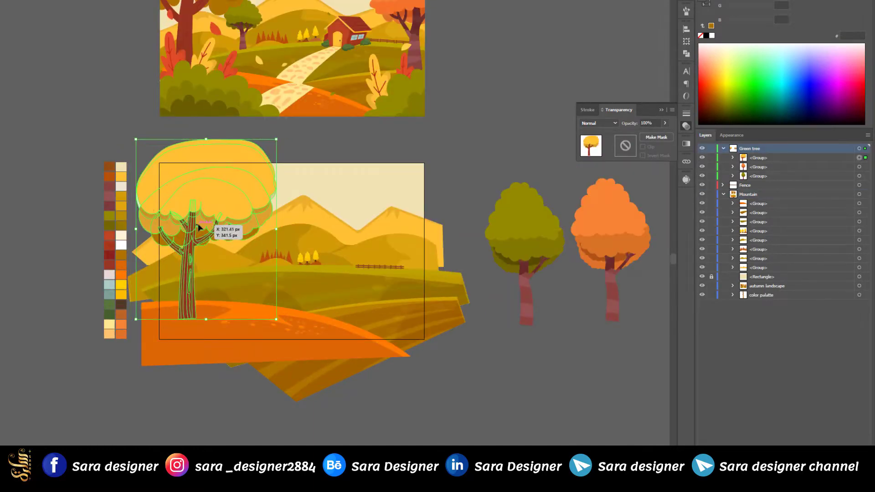
pyautogui.scroll(1, 266, 145)
pyautogui.moveTo(172, 256); pyautogui.dragTo(167, 255)
pyautogui.scroll(4, 180, 262)
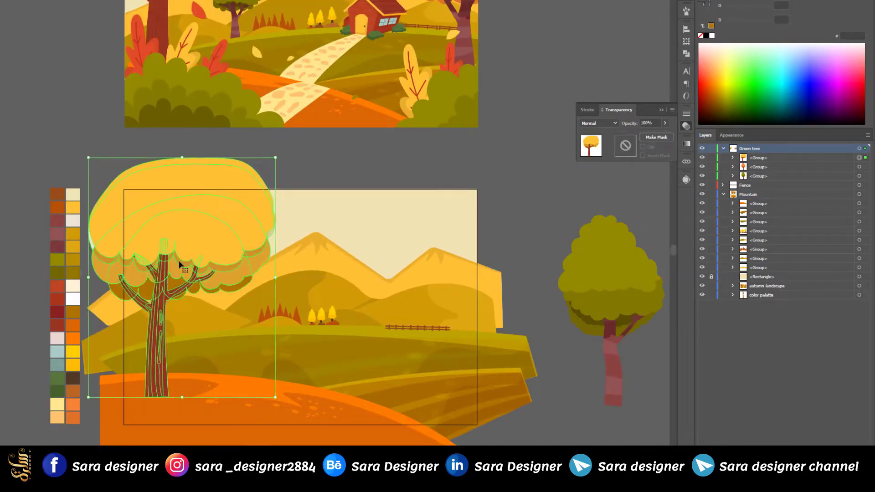
pyautogui.moveTo(177, 334); pyautogui.dragTo(175, 324)
pyautogui.moveTo(762, 160); pyautogui.dragTo(770, 206)
pyautogui.scroll(2, 205, 355)
pyautogui.scroll(-2, 241, 421)
# - Bring the green tree into the scene and shrink it to a small background tree on the hill, right of the large tree
pyautogui.moveTo(424, 326); pyautogui.dragTo(188, 343)
pyautogui.scroll(3, 188, 342)
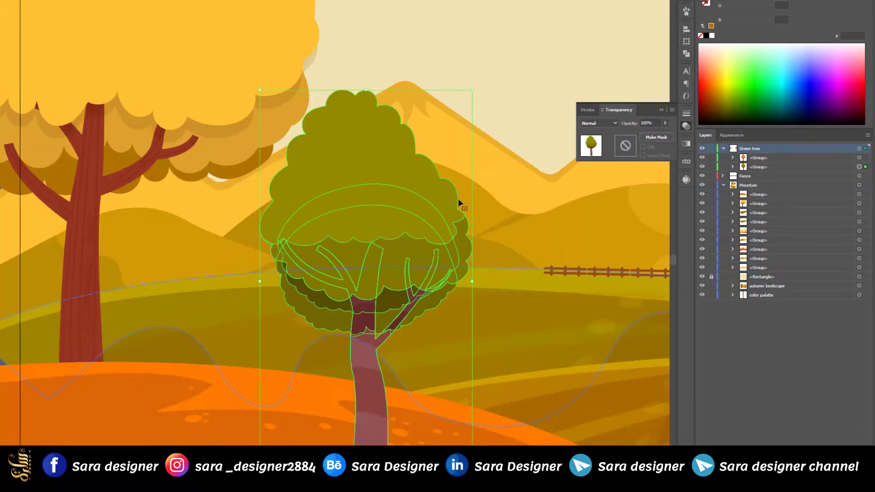
pyautogui.moveTo(473, 90); pyautogui.dragTo(407, 211)
pyautogui.moveTo(365, 289); pyautogui.dragTo(263, 231)
pyautogui.moveTo(304, 152); pyautogui.dragTo(292, 165)
pyautogui.moveTo(264, 228); pyautogui.dragTo(252, 233)
pyautogui.scroll(-3, 209, 248)
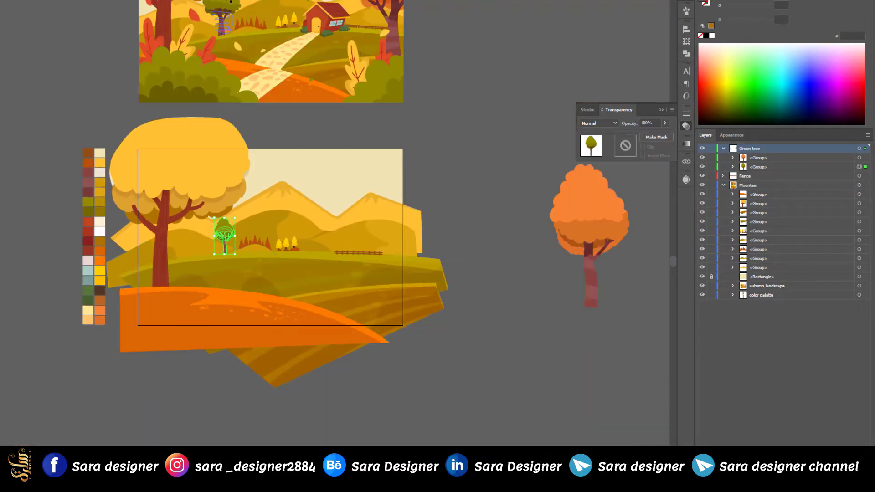
pyautogui.scroll(4, 215, 241)
pyautogui.moveTo(294, 163); pyautogui.dragTo(307, 144)
pyautogui.moveTo(255, 255); pyautogui.dragTo(255, 234)
# - Move the green tree's group into the Mountain layer below the large tree's group, then enlarge it slightly and adjust its position
pyautogui.moveTo(766, 168); pyautogui.dragTo(765, 208)
pyautogui.scroll(-3, 228, 291)
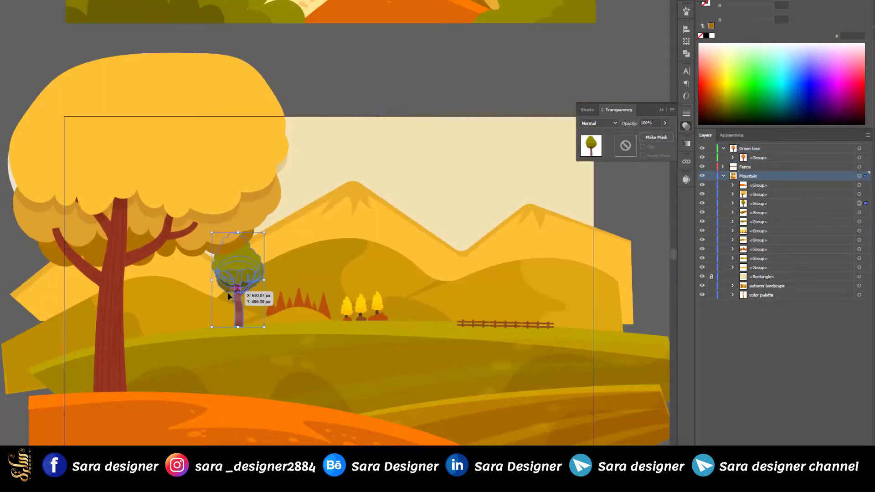
pyautogui.scroll(5, 226, 274)
pyautogui.scroll(-2, 246, 228)
pyautogui.scroll(-3, 253, 282)
pyautogui.moveTo(265, 326); pyautogui.dragTo(269, 318)
pyautogui.moveTo(250, 413); pyautogui.dragTo(243, 415)
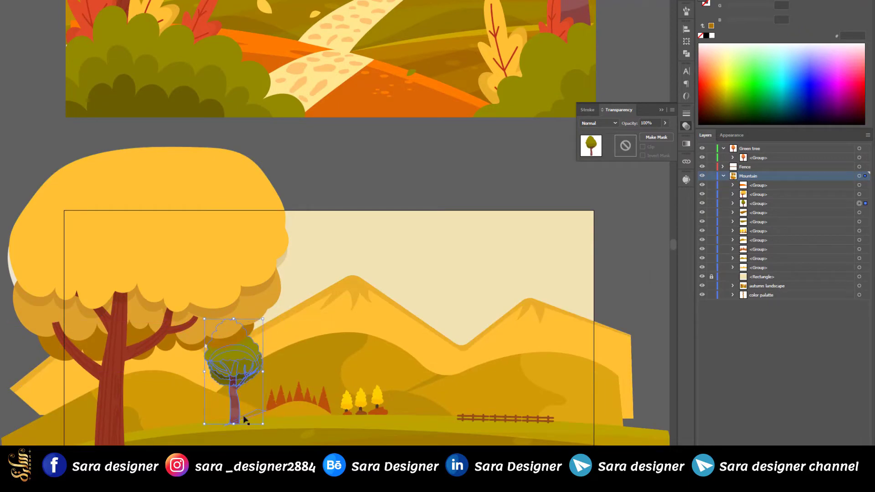
pyautogui.scroll(4, 244, 418)
# - Move the green tree's group two places lower in the Mountain layer, enlarge it a little more, and reposition its trunk on the hill
pyautogui.click(265, 470)
pyautogui.scroll(-9, 274, 410)
pyautogui.moveTo(758, 204); pyautogui.dragTo(758, 226)
pyautogui.click(251, 315)
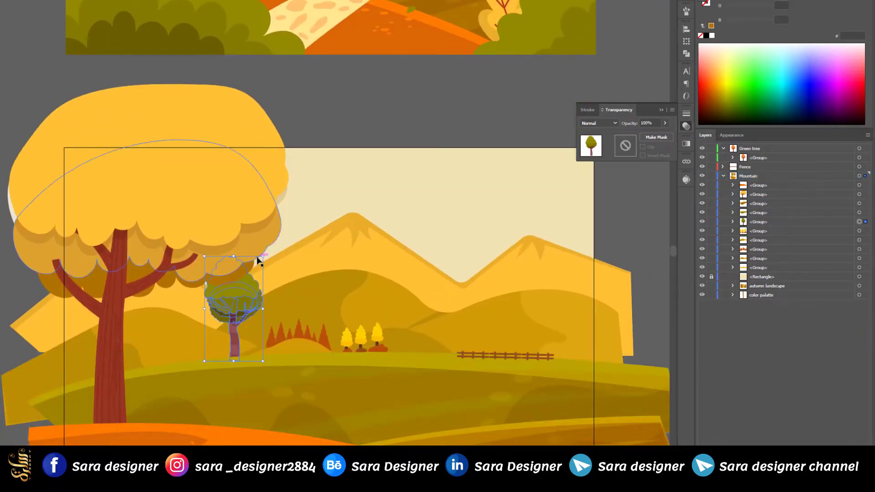
pyautogui.moveTo(262, 257); pyautogui.dragTo(270, 247)
pyautogui.moveTo(241, 330); pyautogui.dragTo(236, 333)
pyautogui.click(23, 353)
# - Move the orange tree onto the scene's right side beside the fence, deselect it, and collapse the Transparency settings
pyautogui.scroll(-1, 32, 371)
pyautogui.moveTo(638, 328); pyautogui.dragTo(611, 342)
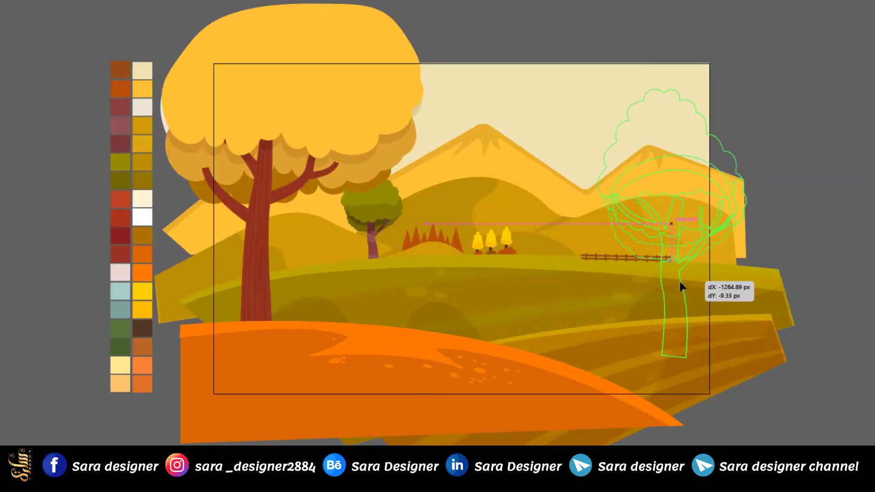
pyautogui.moveTo(680, 280); pyautogui.dragTo(643, 281)
pyautogui.click(836, 347)
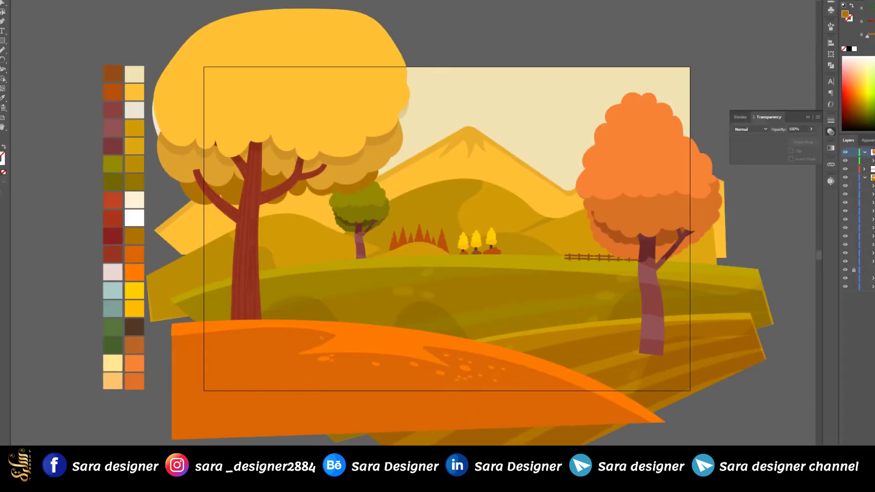
pyautogui.click(809, 117)
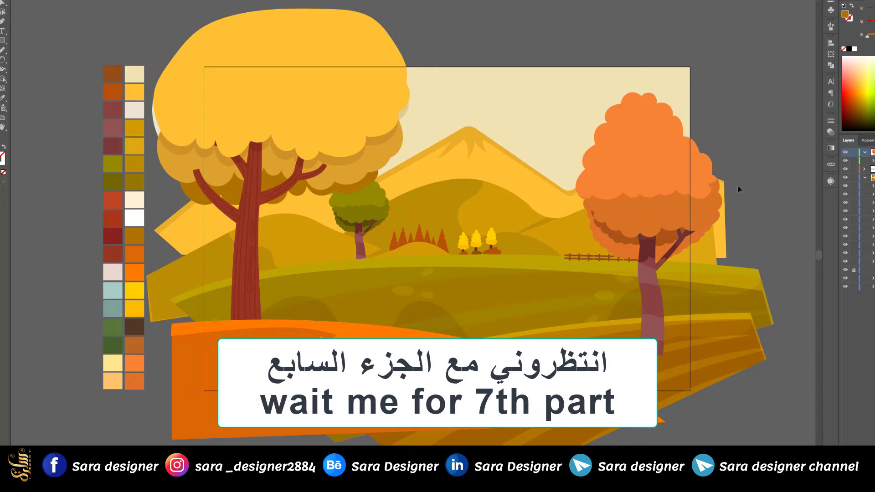
pyautogui.scroll(5, 659, 164)
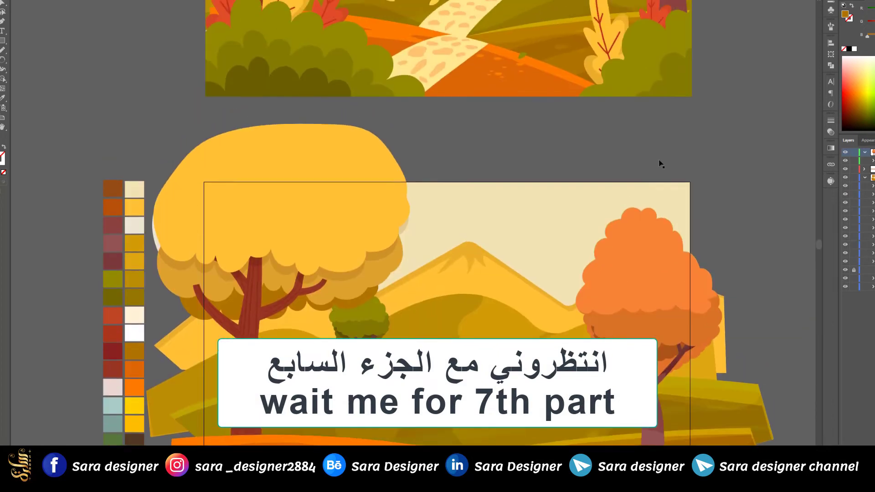
pyautogui.scroll(2, 661, 164)
pyautogui.scroll(-7, 671, 108)
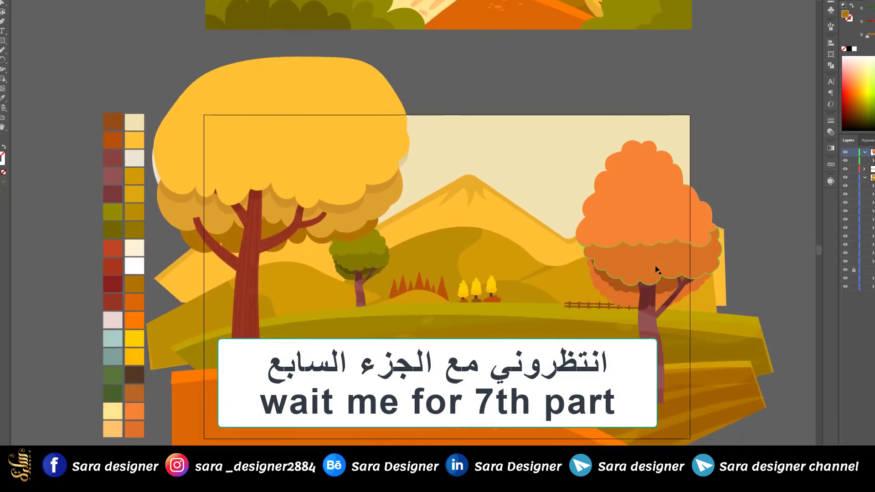